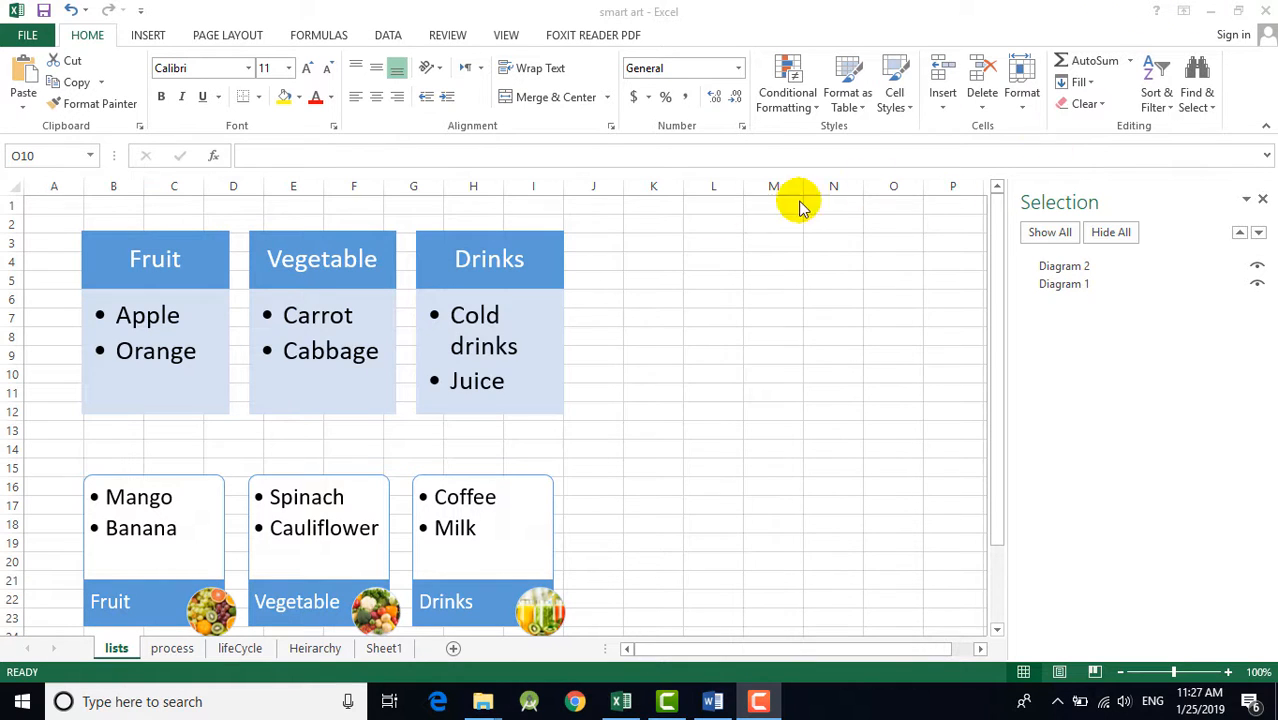
Insert a Picture Accent List SmartArt graphic from the List category on the lists sheet.
{"action": "left_click", "coordinate": [733, 401]}
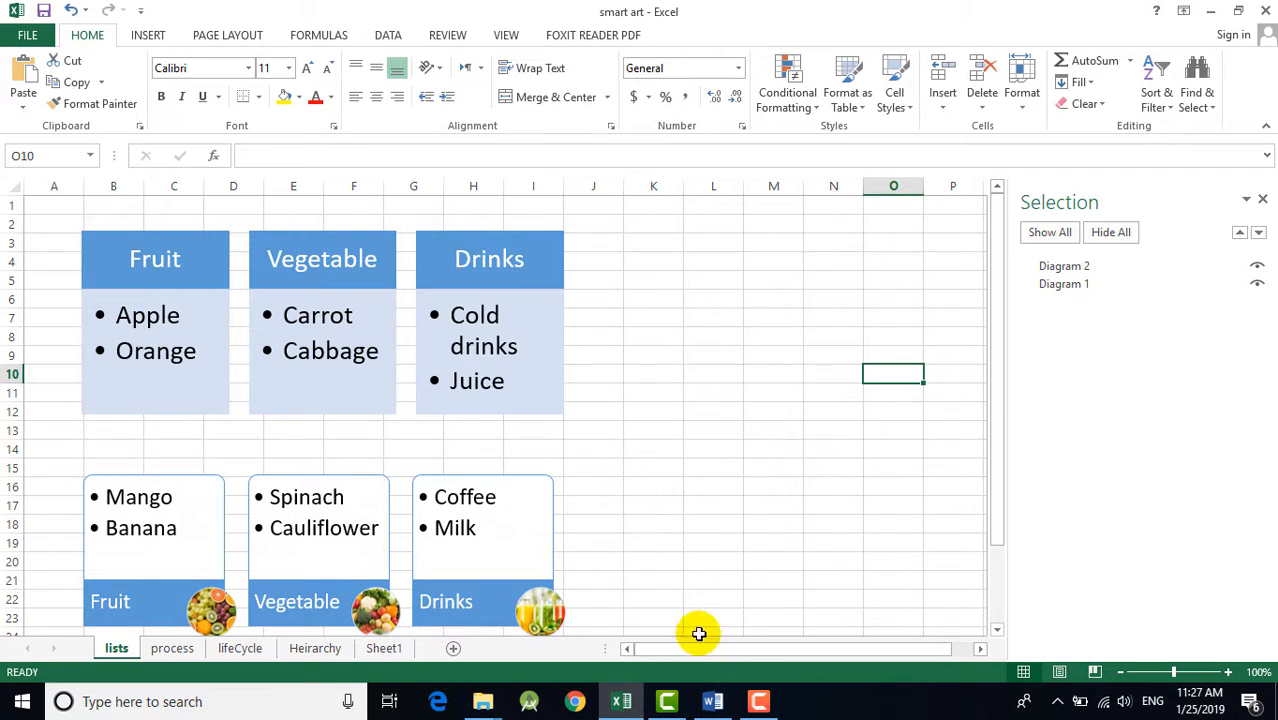
{"action": "left_click_drag", "start_coordinate": [692, 651], "coordinate": [754, 668]}
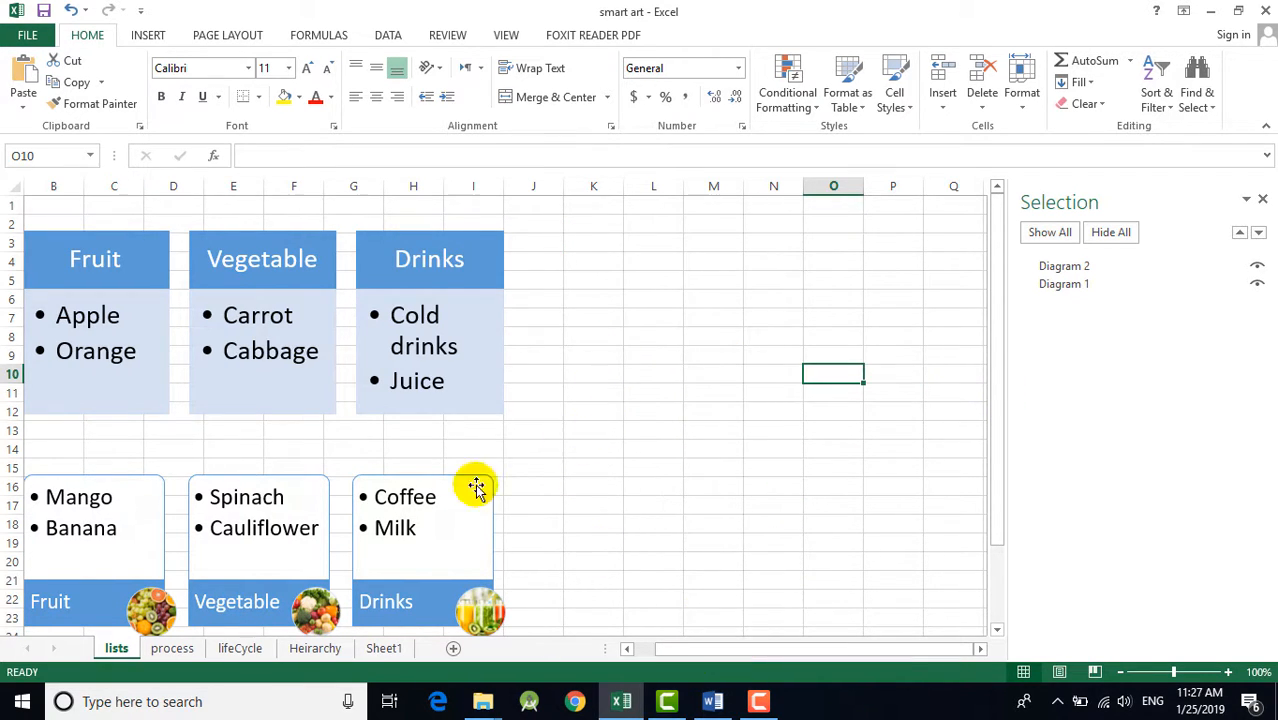
{"action": "left_click", "coordinate": [585, 245]}
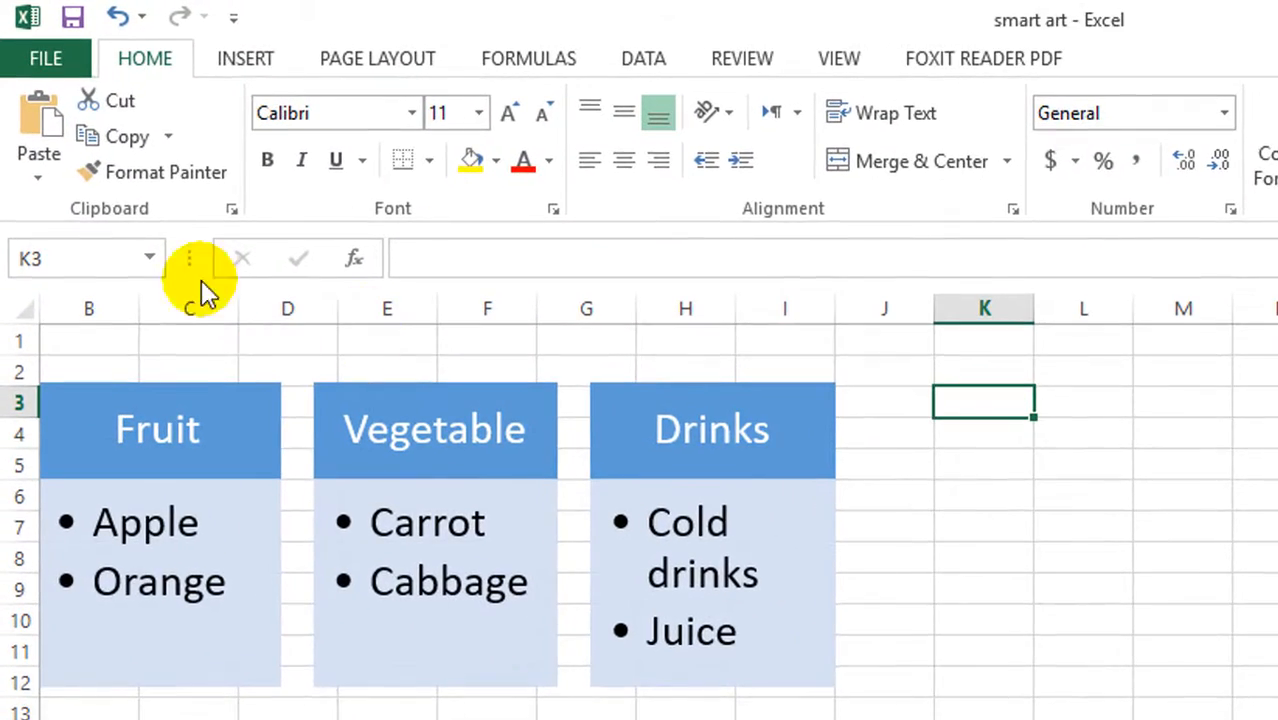
{"action": "left_click", "coordinate": [245, 58]}
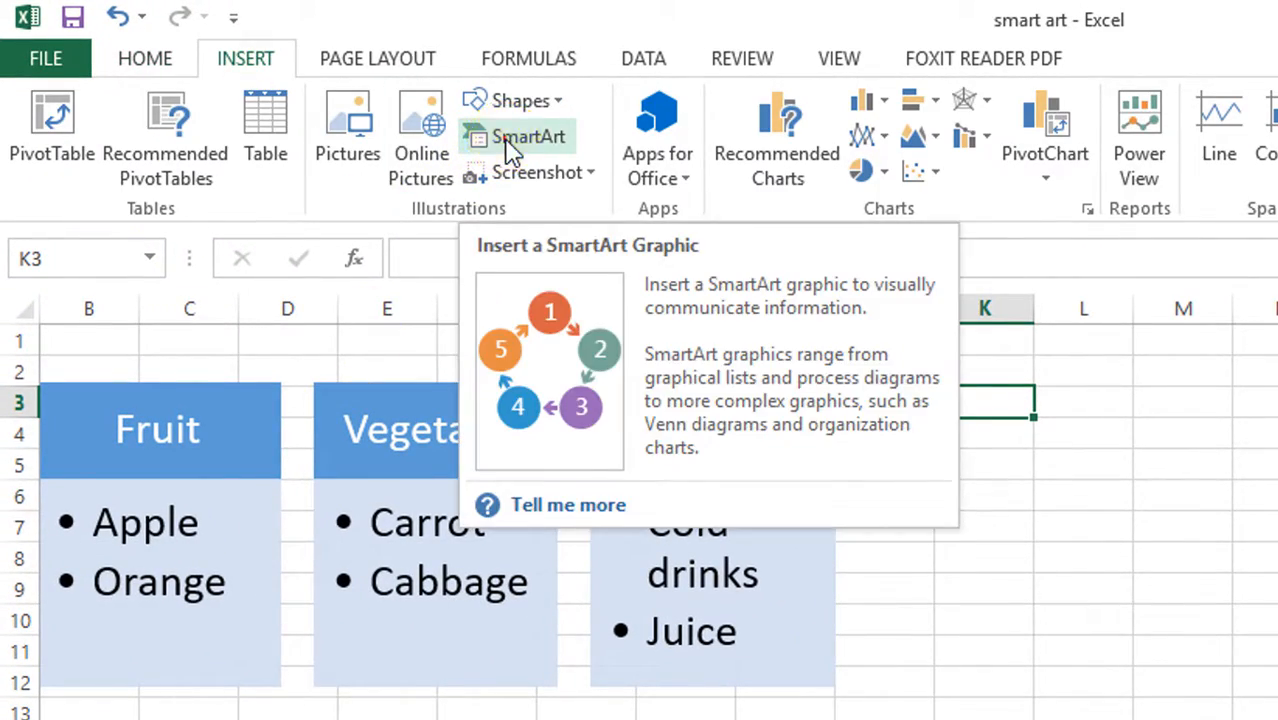
{"action": "left_click", "coordinate": [510, 145]}
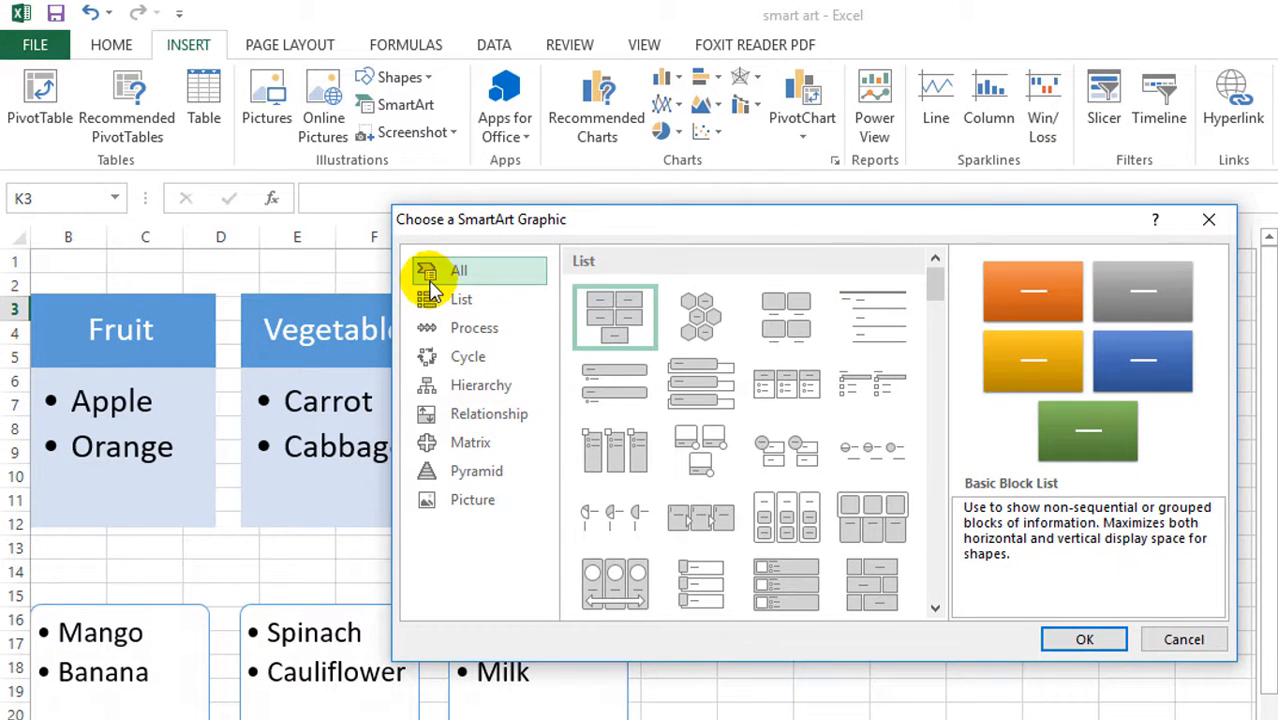
{"action": "left_click", "coordinate": [455, 300]}
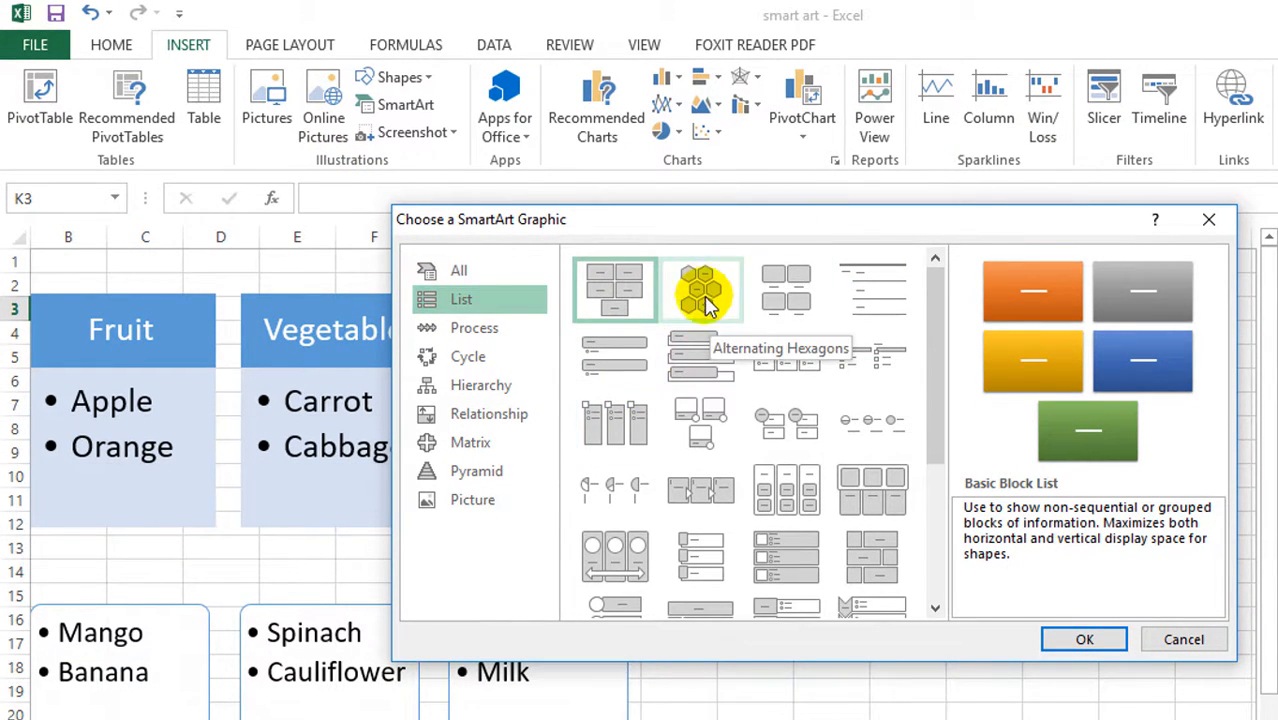
{"action": "left_click", "coordinate": [695, 350]}
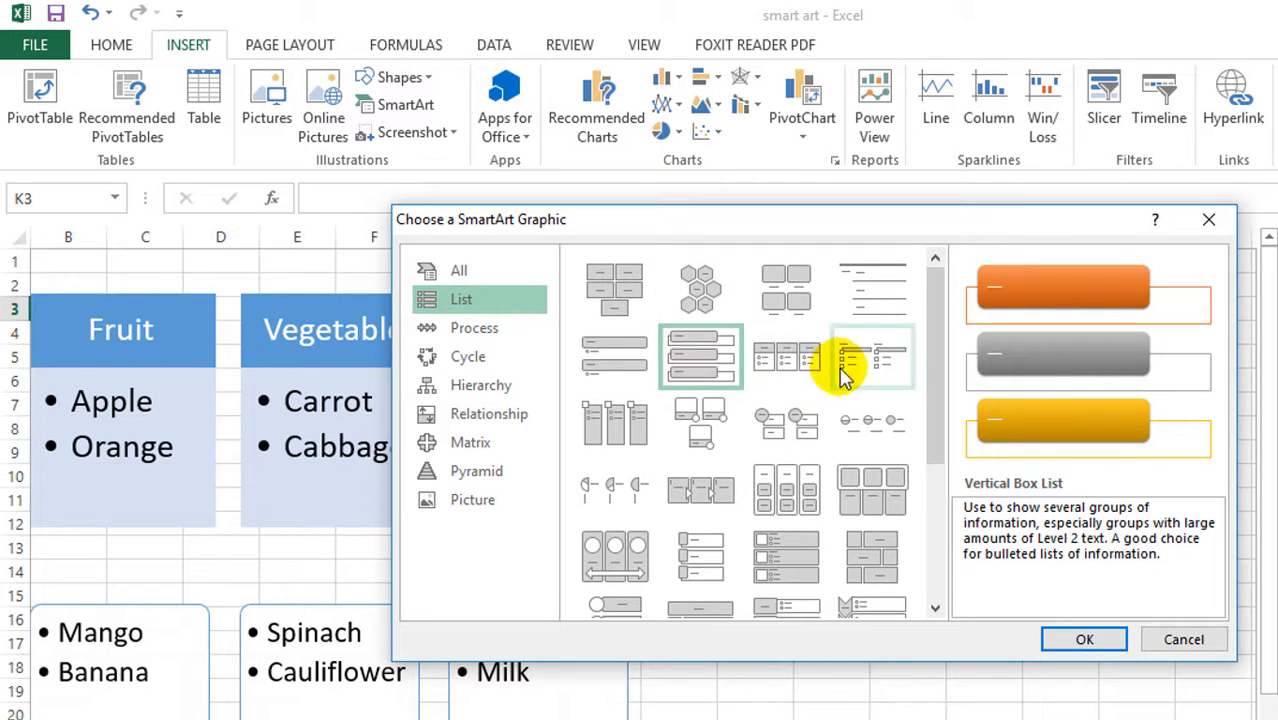
{"action": "left_click", "coordinate": [622, 443]}
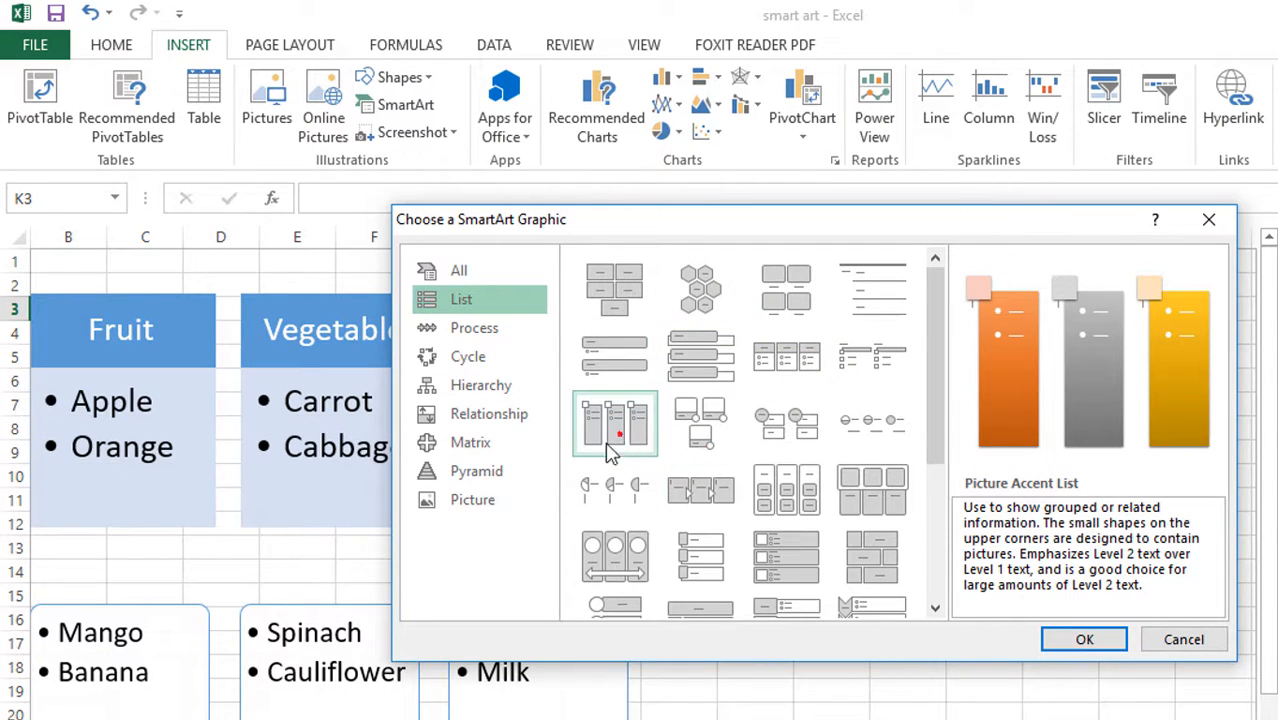
{"action": "left_click", "coordinate": [1073, 642]}
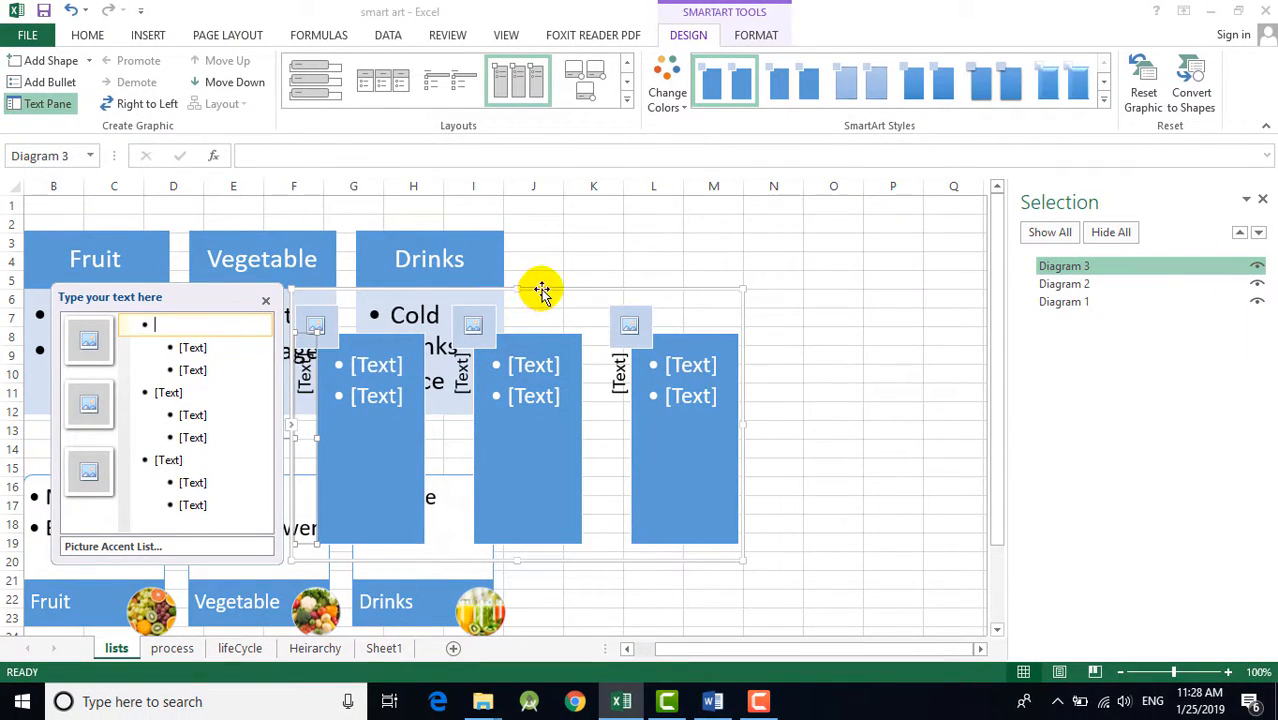
Move the new SmartArt graphic clear of the existing diagrams to about columns M to T, and close the Selection pane.
{"action": "left_click_drag", "start_coordinate": [542, 285], "coordinate": [776, 223]}
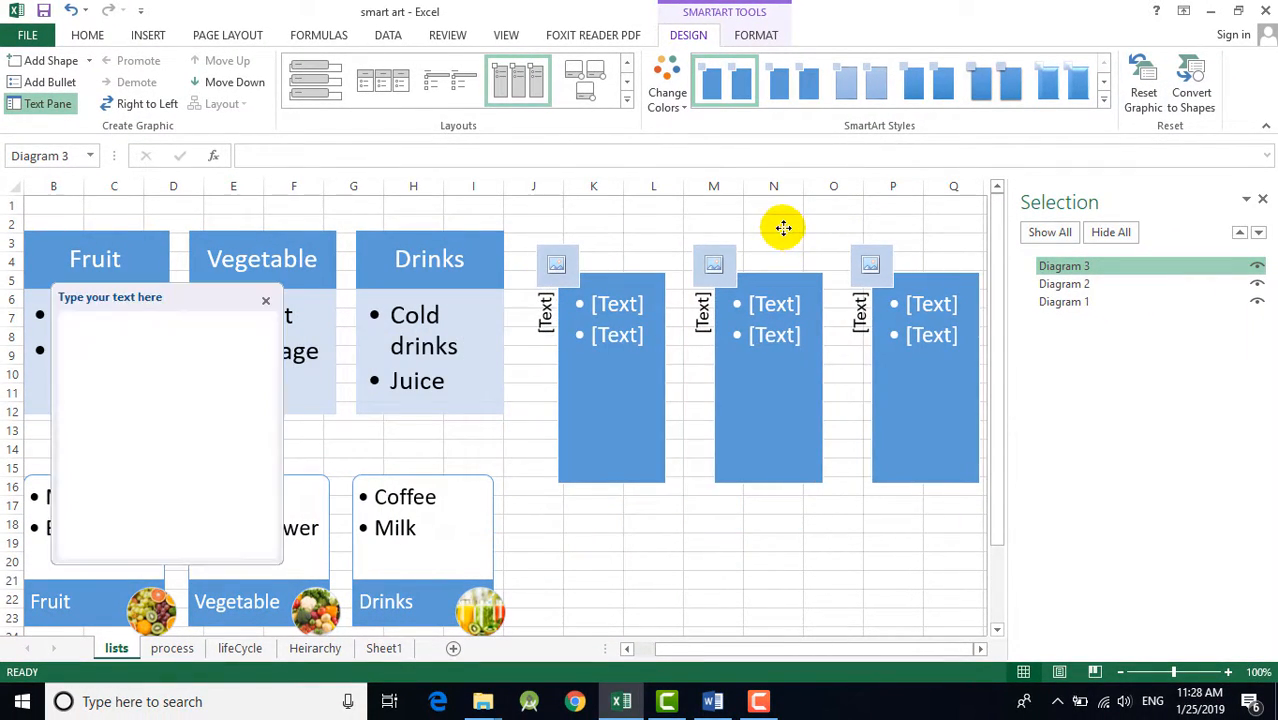
{"action": "left_click", "coordinate": [1263, 200]}
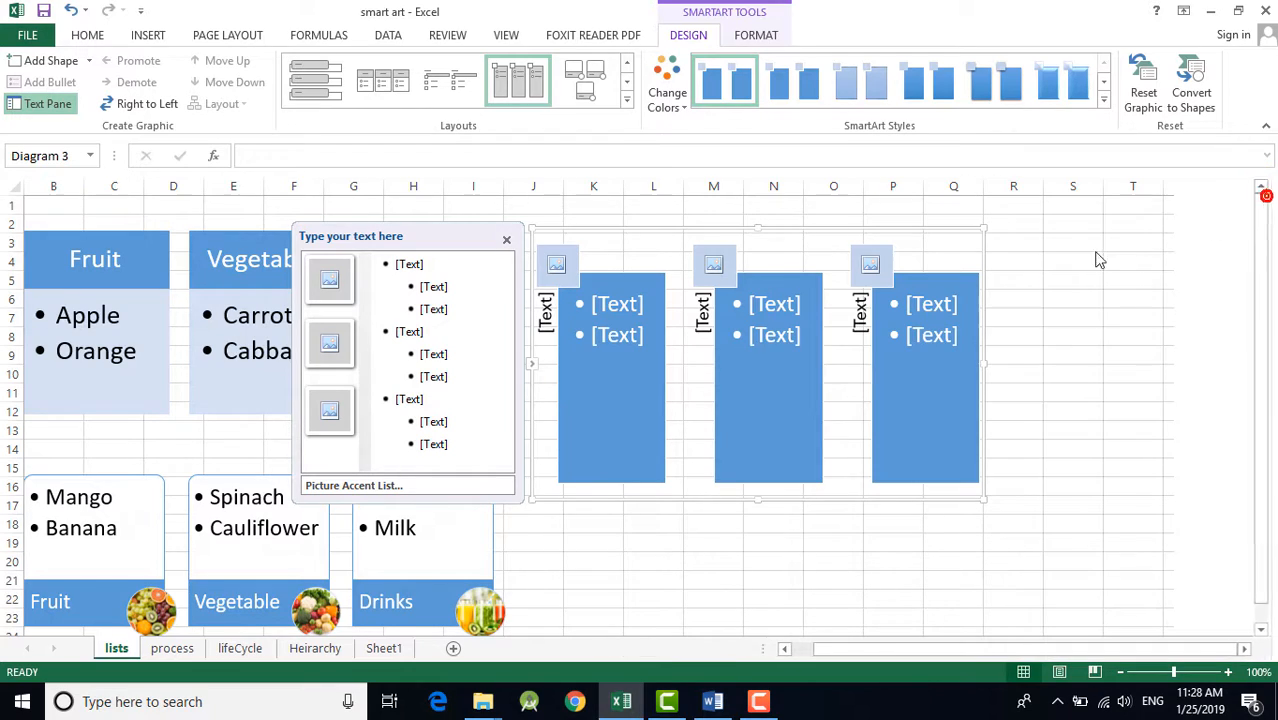
{"action": "left_click_drag", "start_coordinate": [822, 228], "coordinate": [978, 213]}
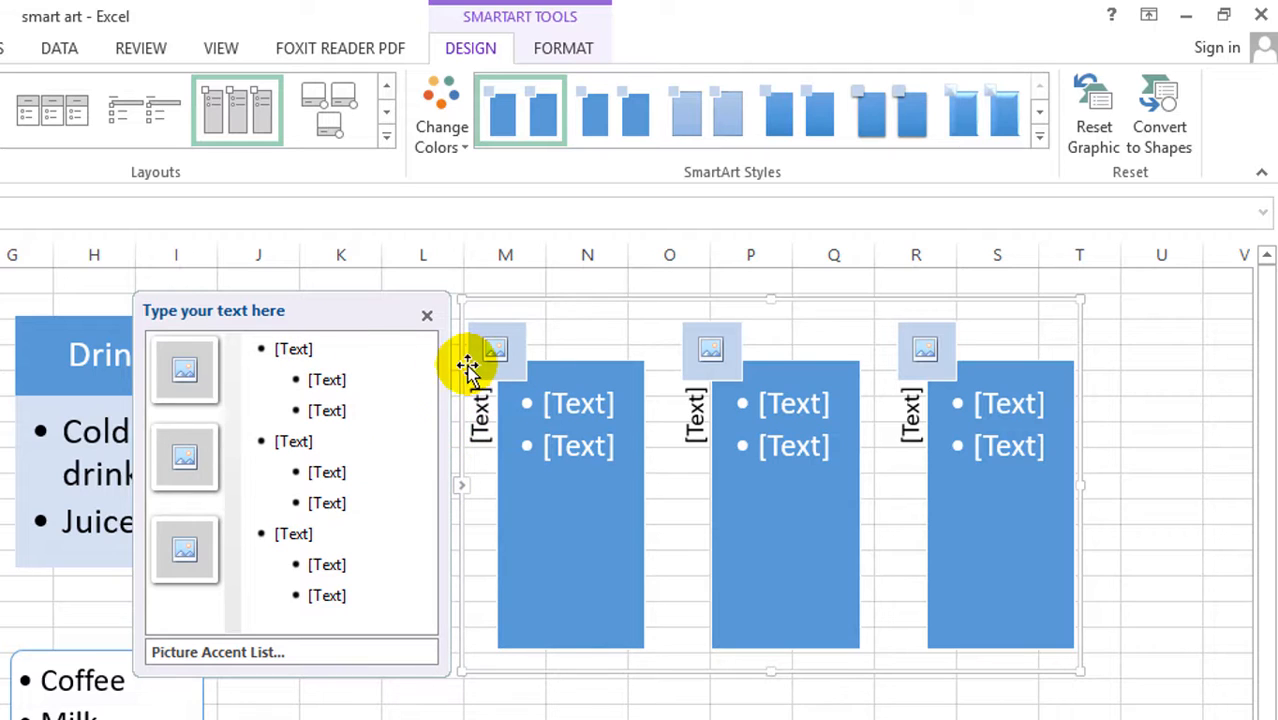
Enter Fruit, Vegetable and Drink as the headings of the new graphic's three columns.
{"action": "left_click", "coordinate": [297, 348]}
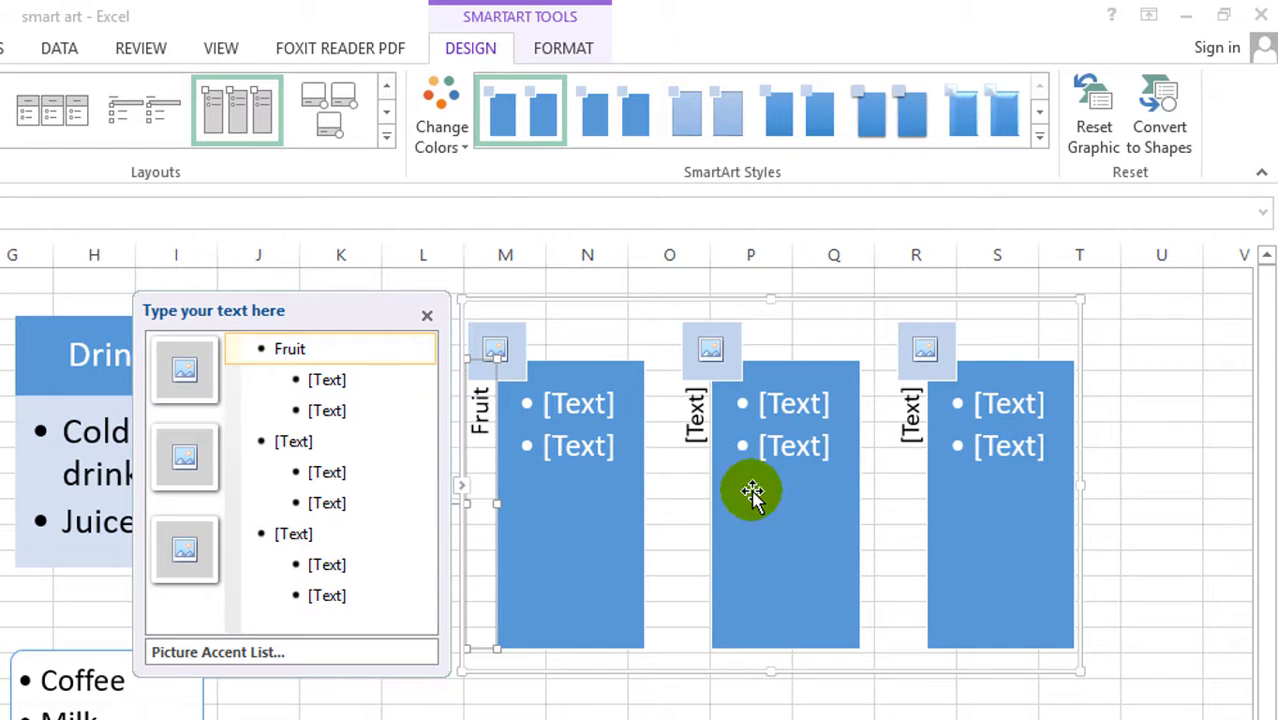
{"action": "left_click", "coordinate": [280, 442]}
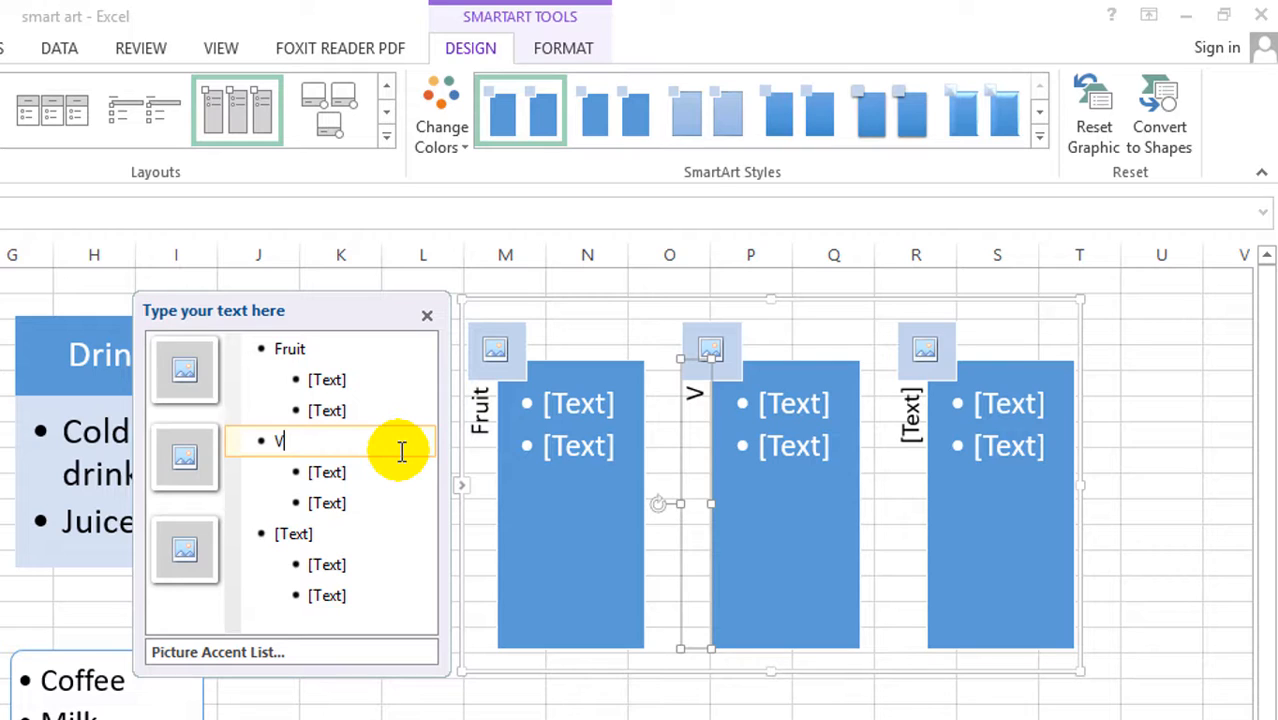
{"action": "type", "text": "Vegetalbn"}
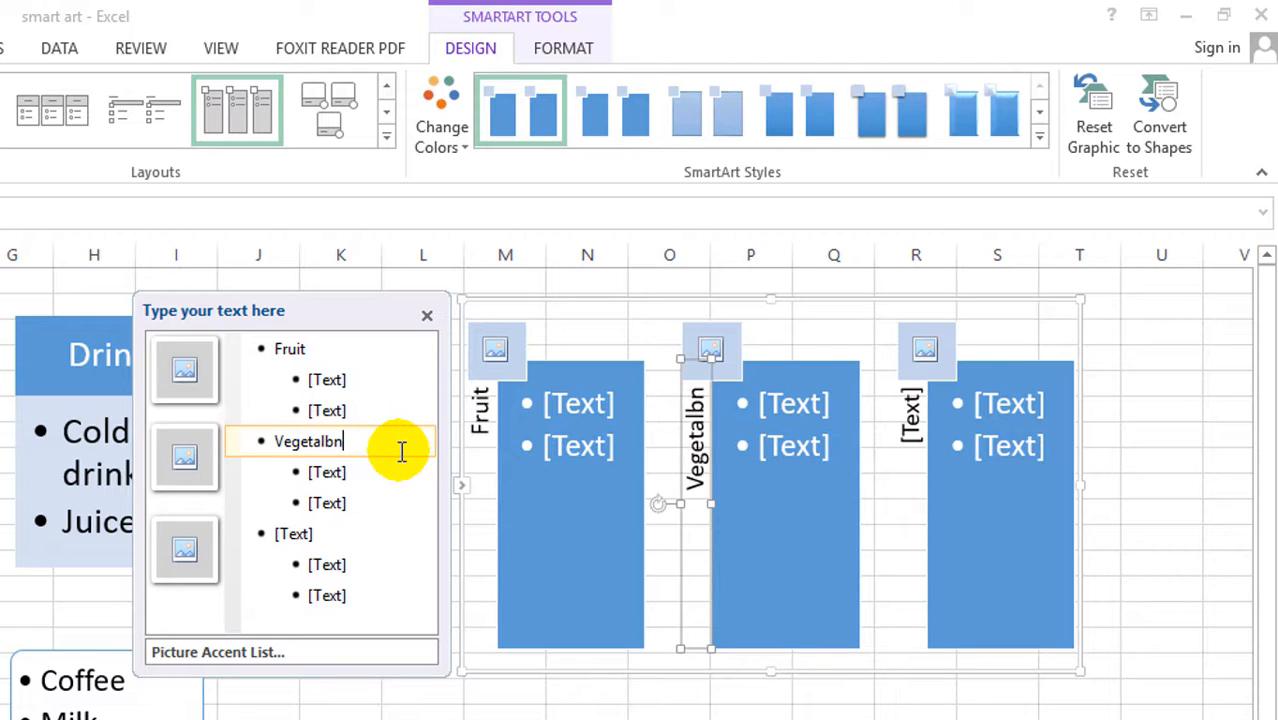
{"action": "key", "text": "BackSpace"}
{"action": "key", "text": "BackSpace"}
{"action": "key", "text": "BackSpace"}
{"action": "type", "text": "ble"}
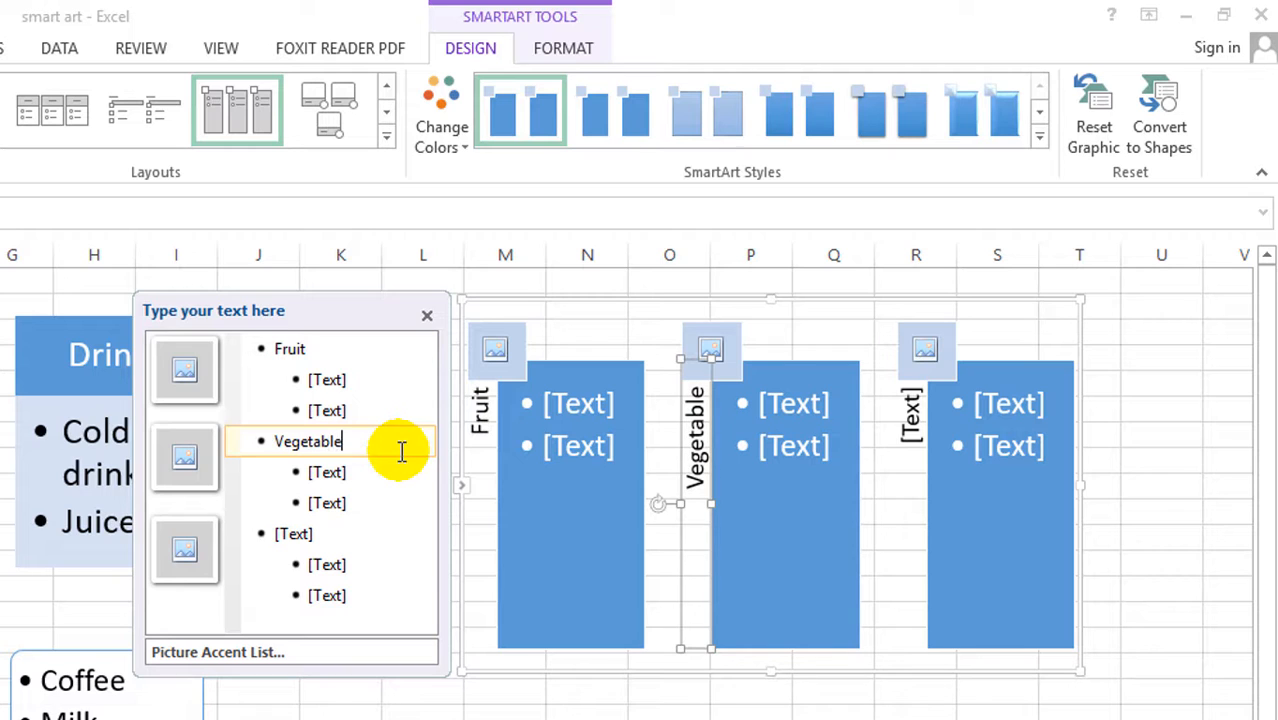
{"action": "left_click", "coordinate": [345, 472]}
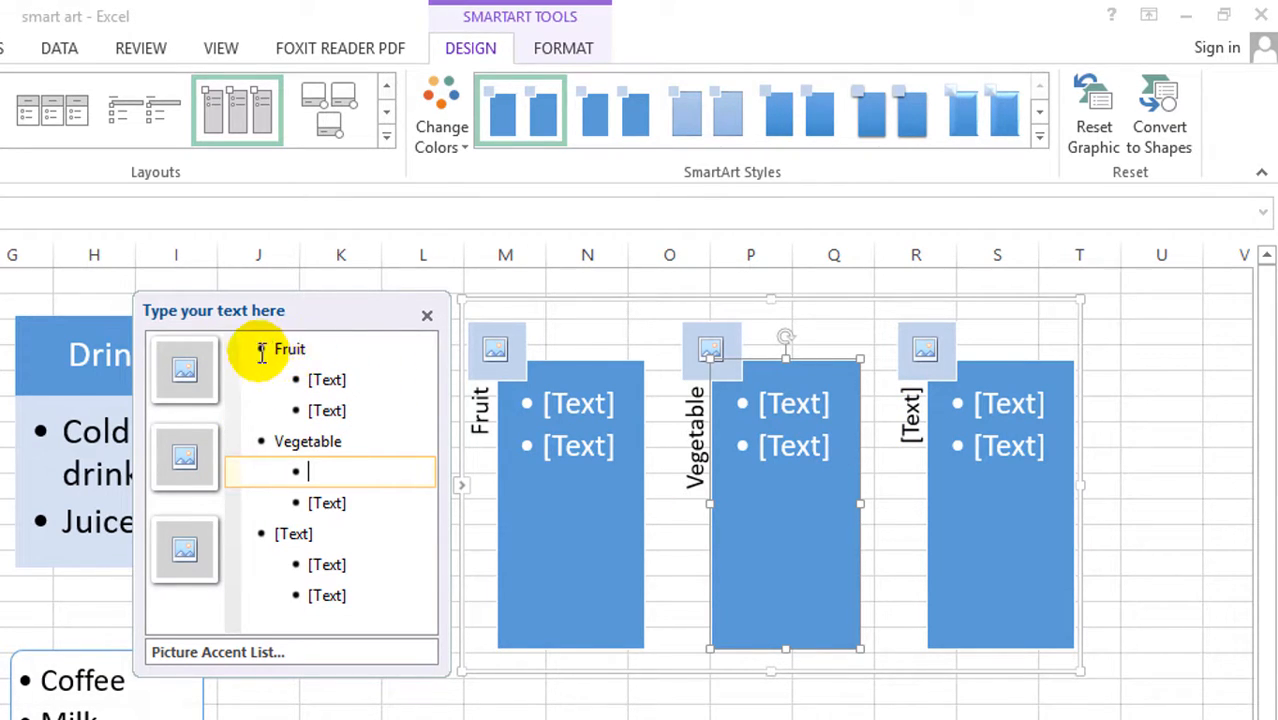
{"action": "left_click", "coordinate": [328, 377]}
{"action": "left_click", "coordinate": [340, 408]}
{"action": "left_click", "coordinate": [330, 377]}
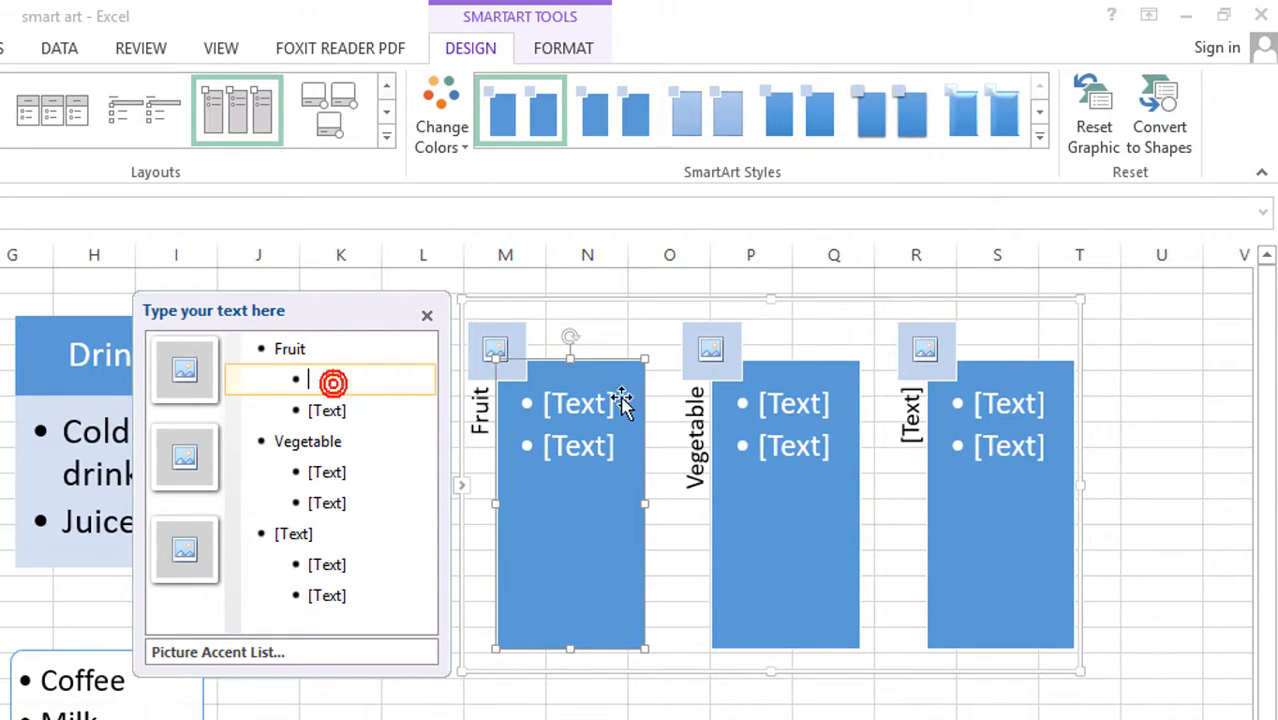
{"action": "left_click", "coordinate": [910, 412]}
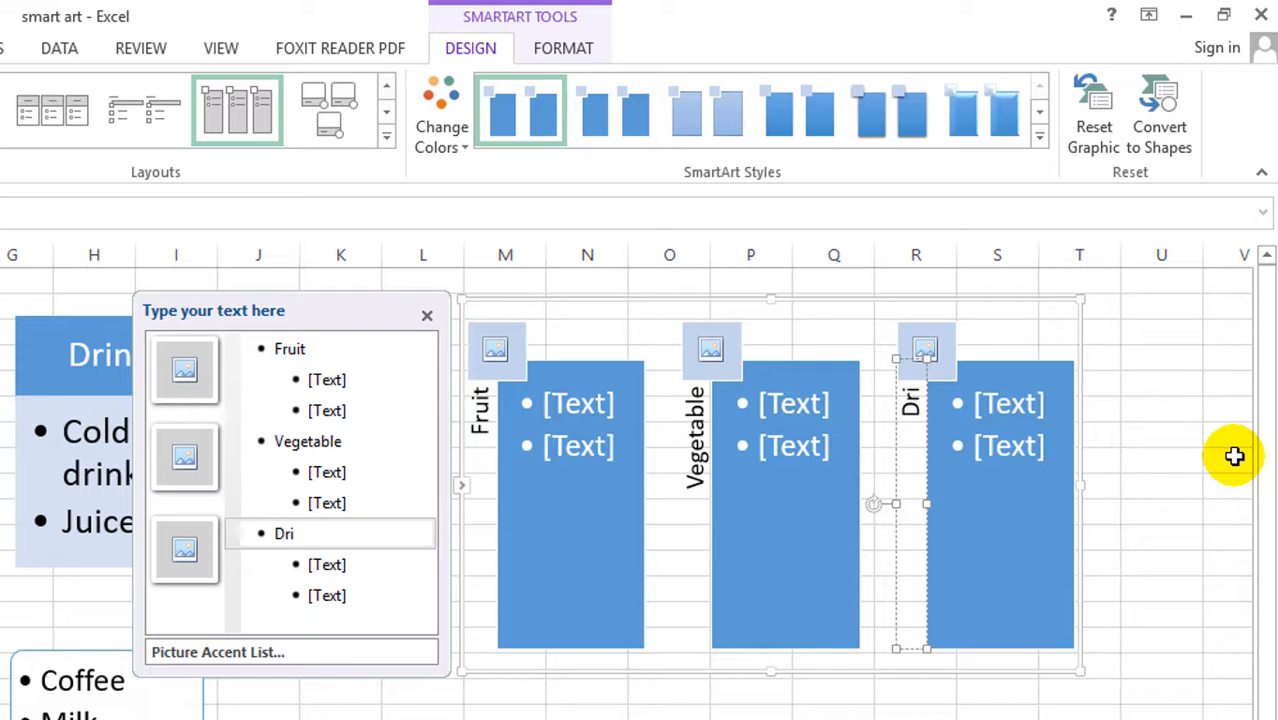
Fill the two bullets of the Fruit column with Apples and Orange.
{"action": "left_click", "coordinate": [582, 400]}
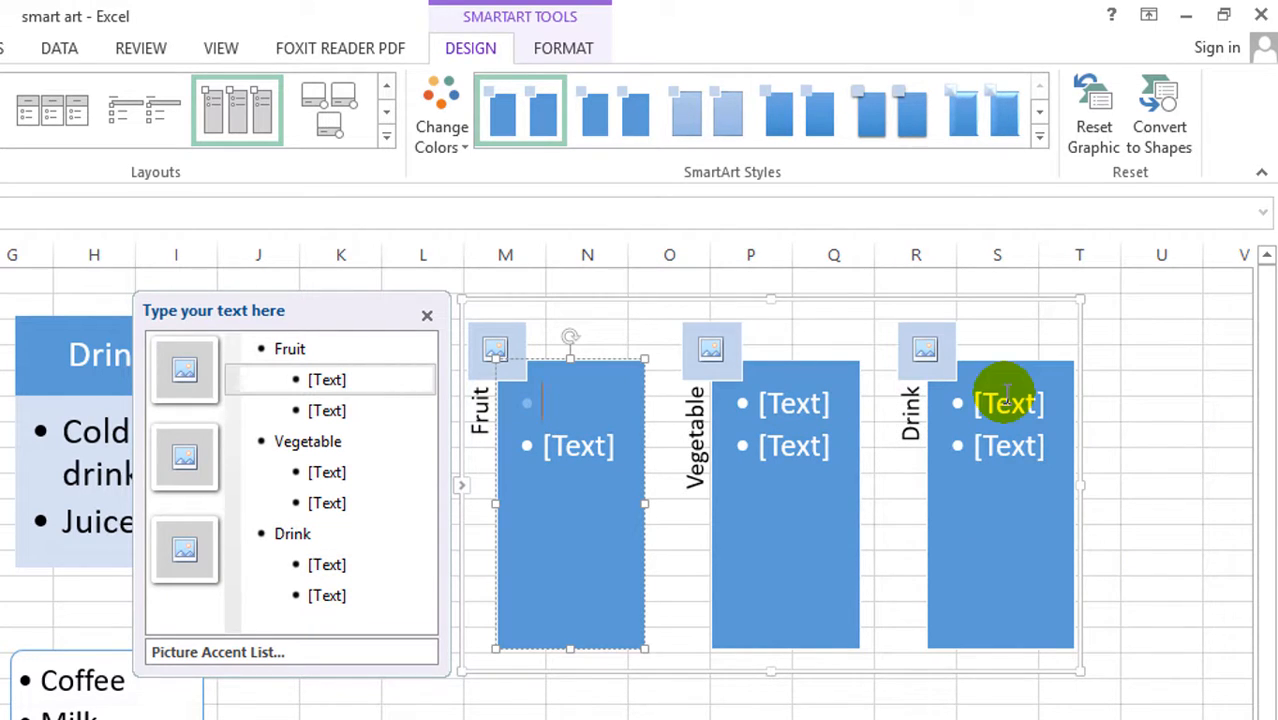
{"action": "type", "text": "Apples"}
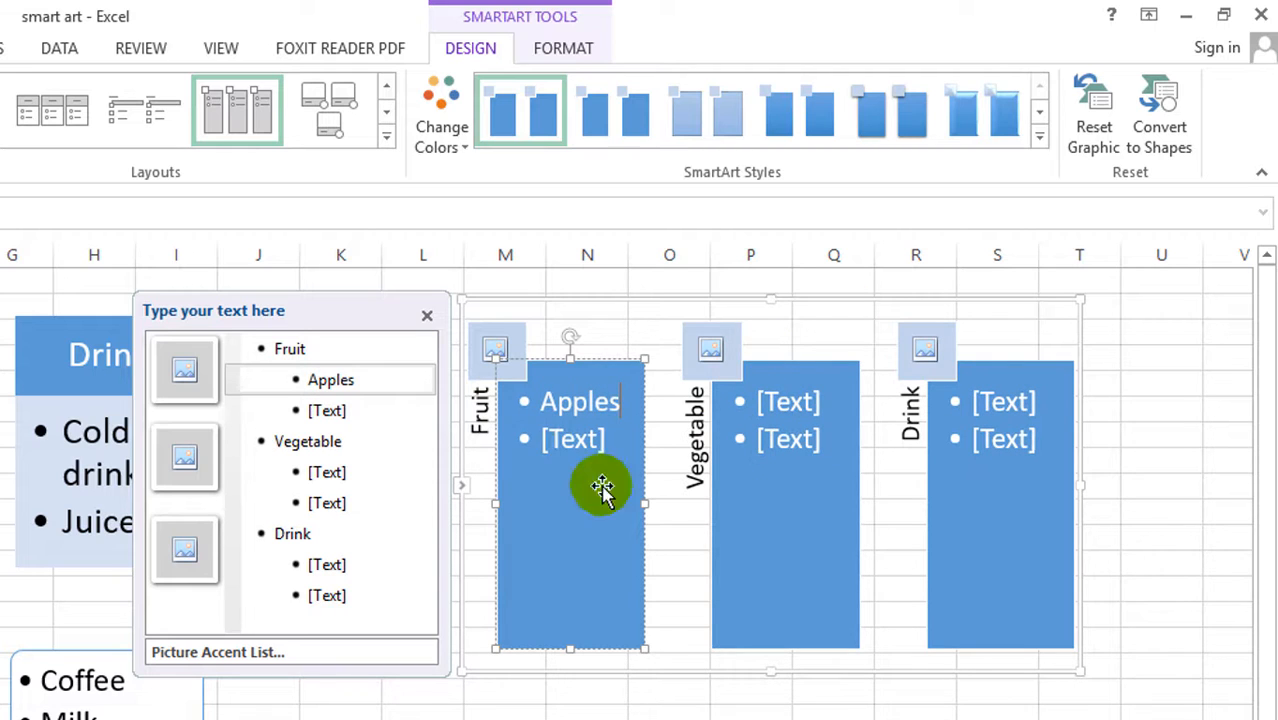
{"action": "left_click", "coordinate": [586, 438]}
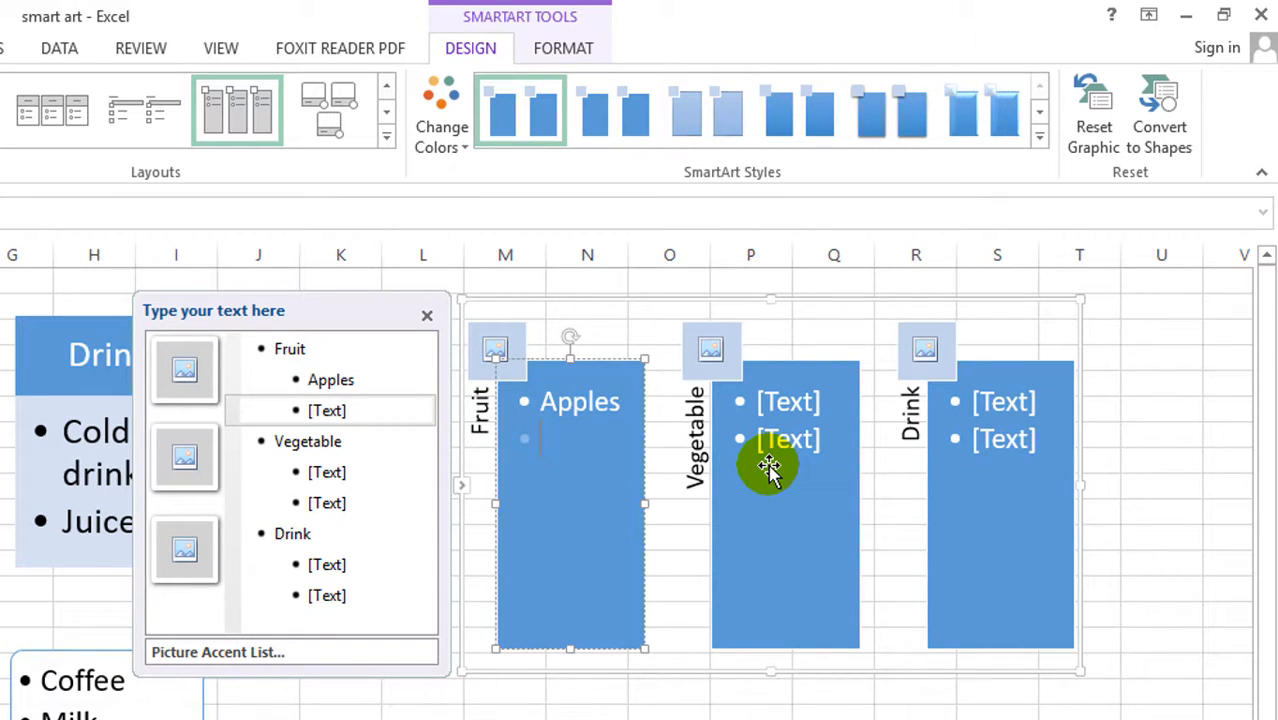
{"action": "type", "text": "Orange"}
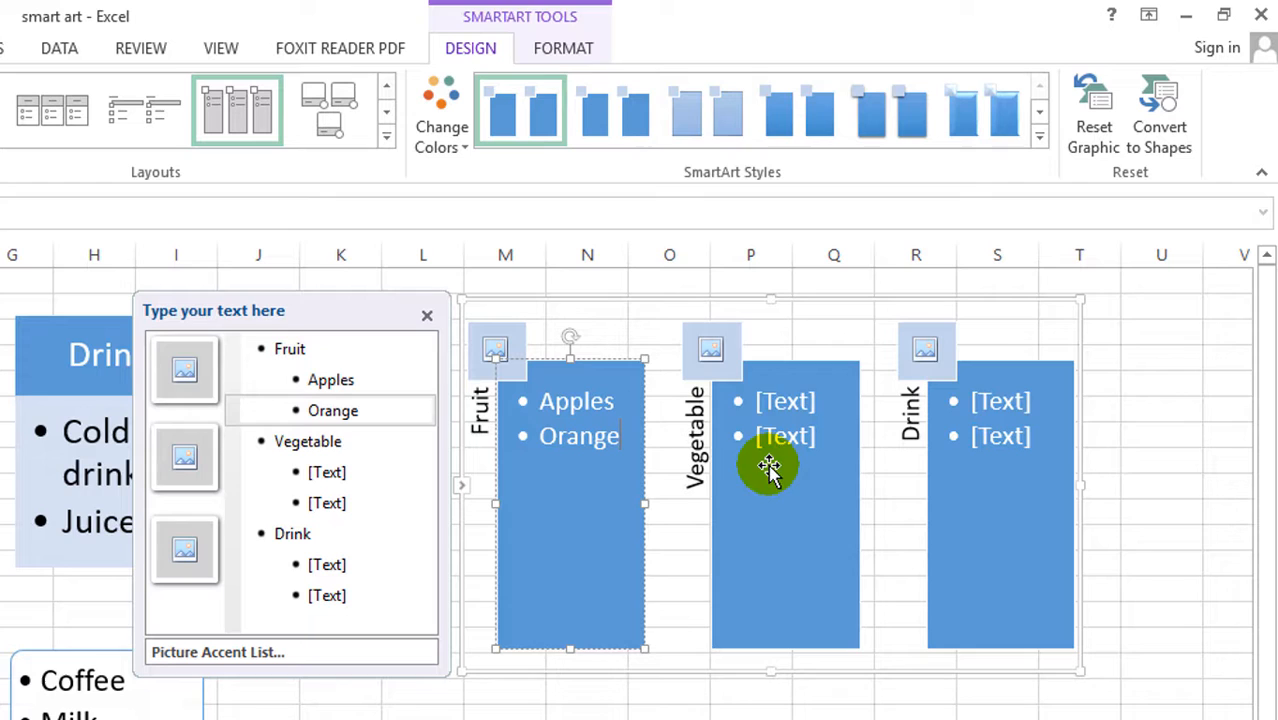
Fill the two bullets of the Vegetable column with Cabbage and Carrot.
{"action": "left_click", "coordinate": [789, 393]}
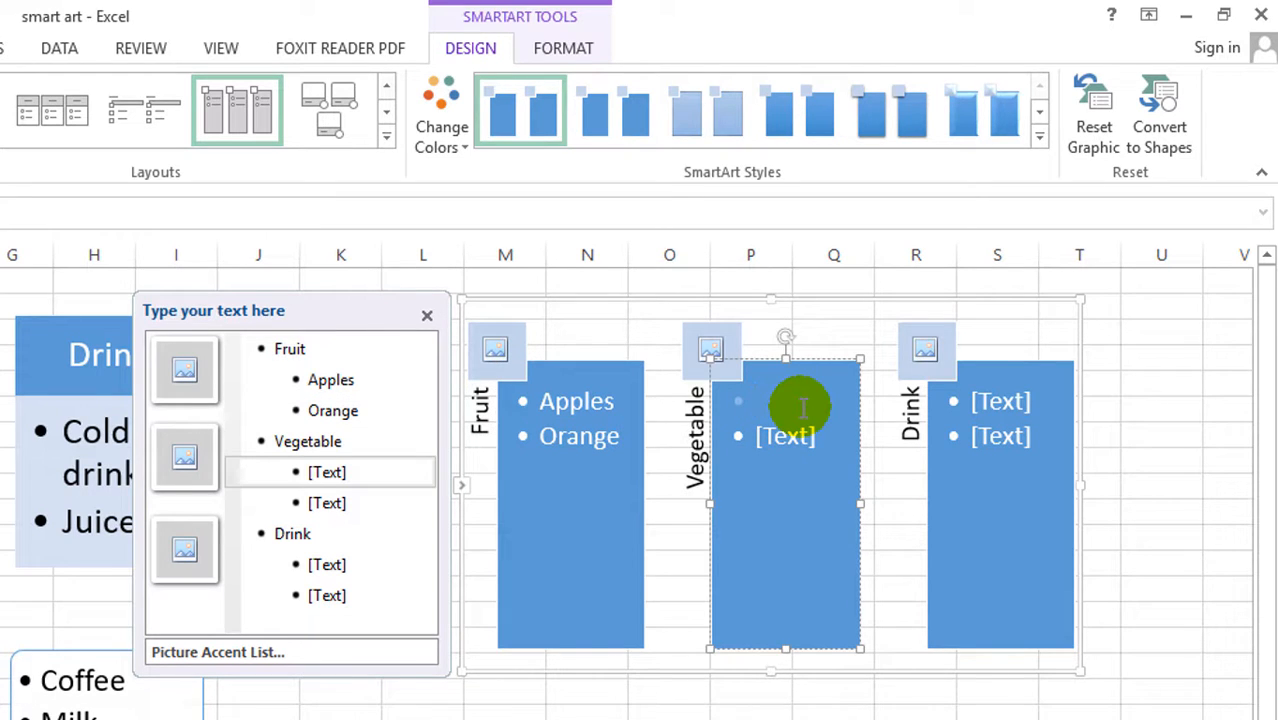
{"action": "type", "text": "Cabbage"}
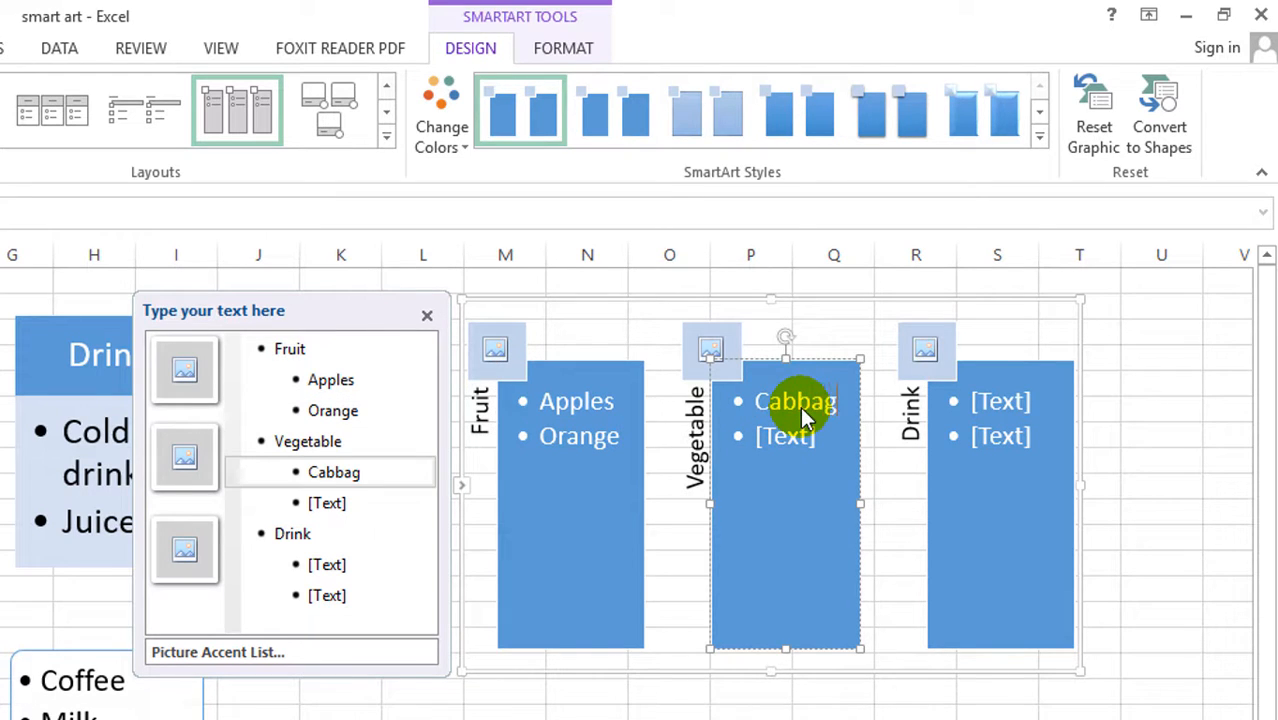
{"action": "left_click", "coordinate": [775, 435]}
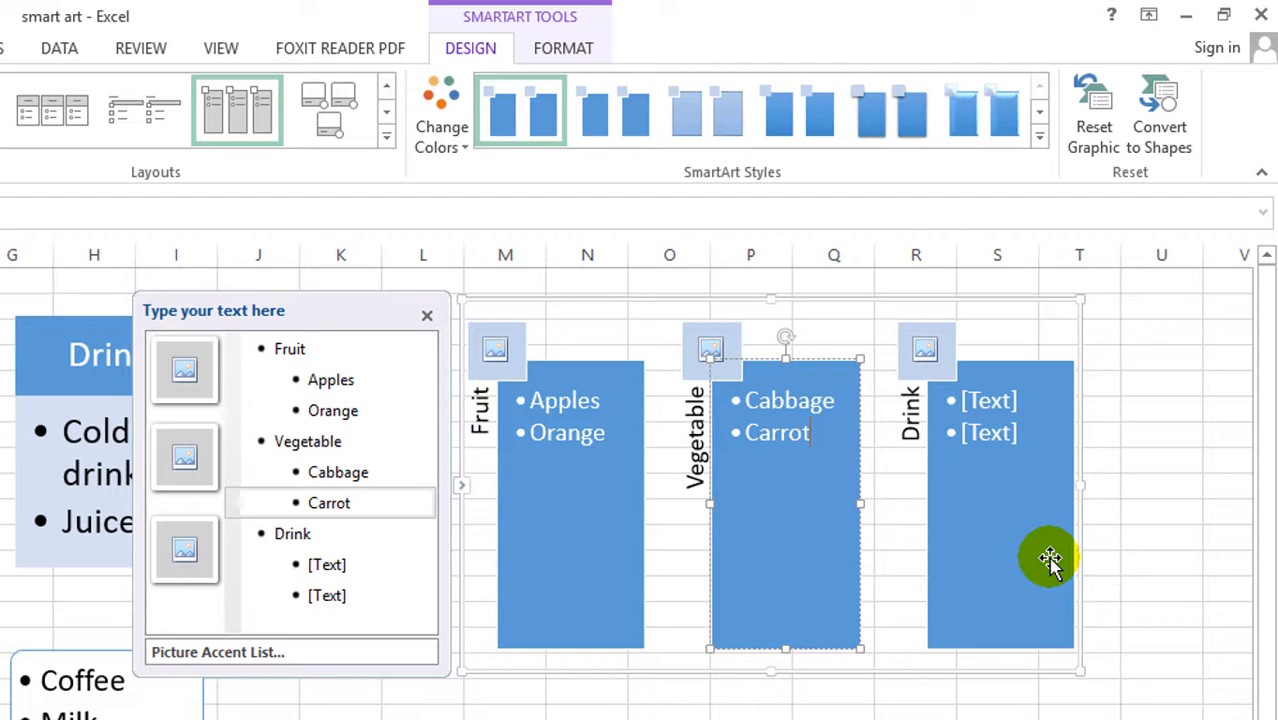
{"action": "left_click", "coordinate": [895, 700]}
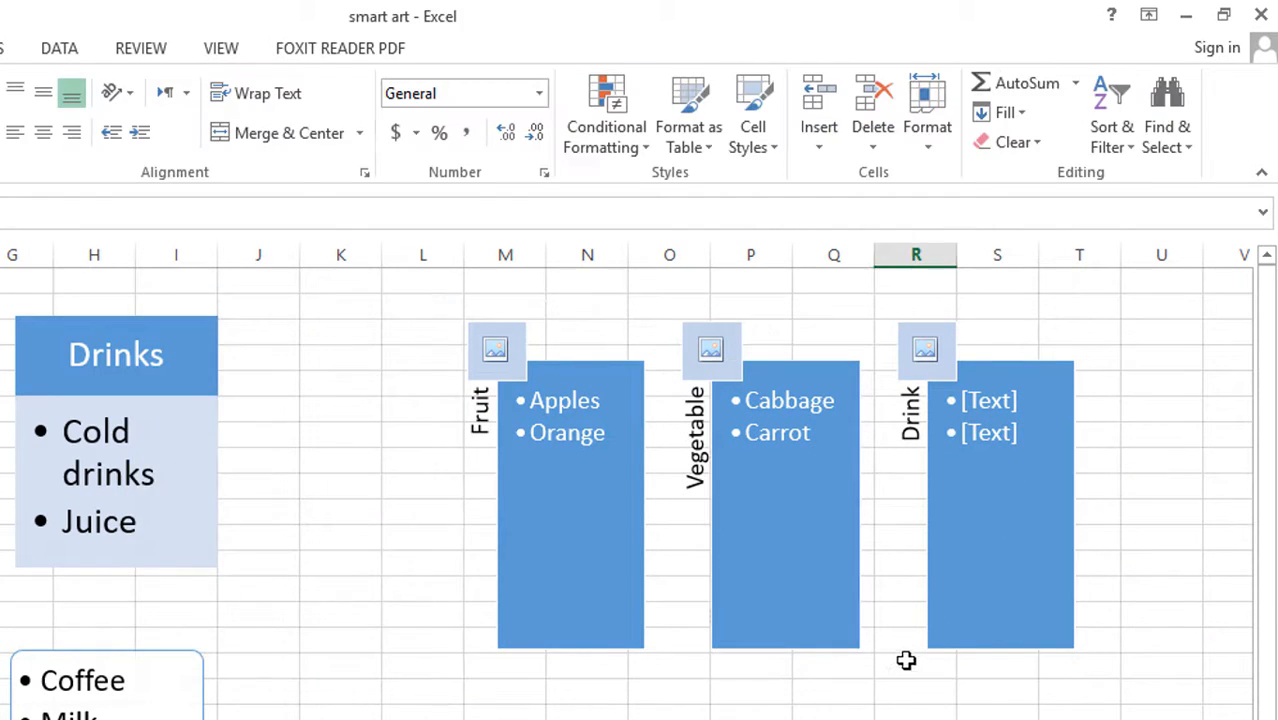
Delete the Drink column's empty bullets and the Drink column itself from the new graphic.
{"action": "left_click", "coordinate": [930, 652]}
{"action": "left_click", "coordinate": [950, 642]}
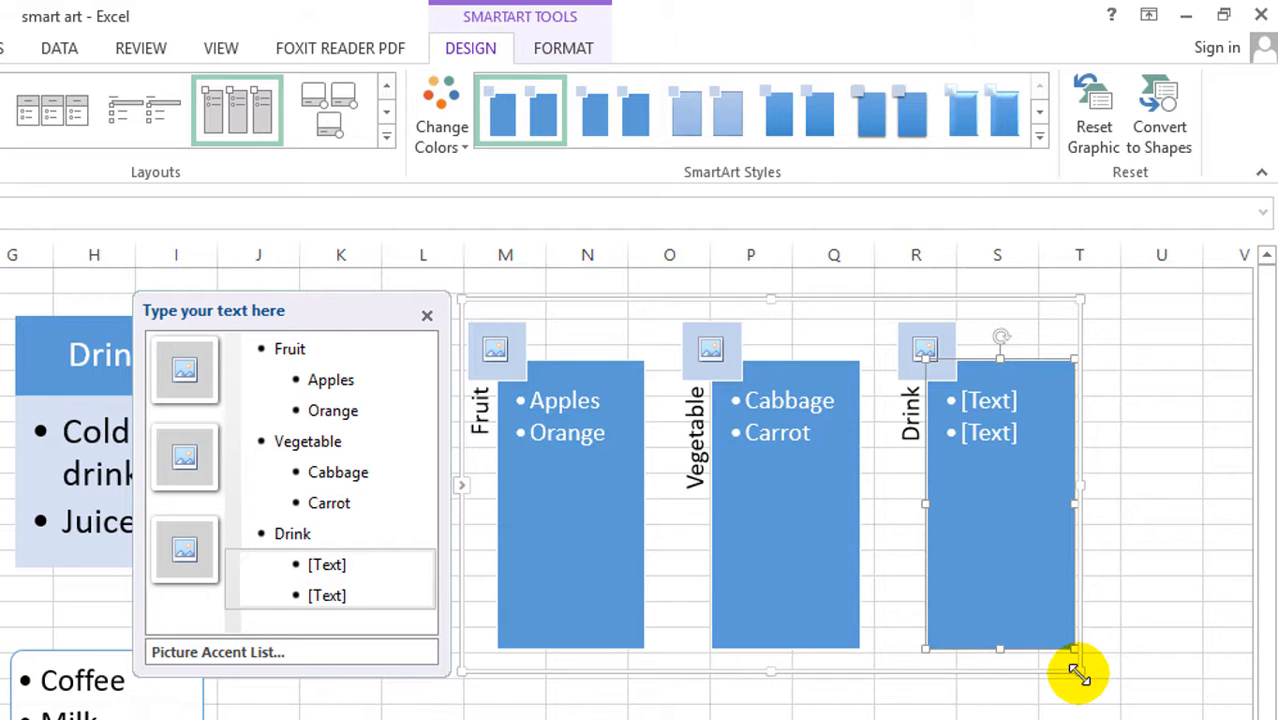
{"action": "key", "text": "Delete"}
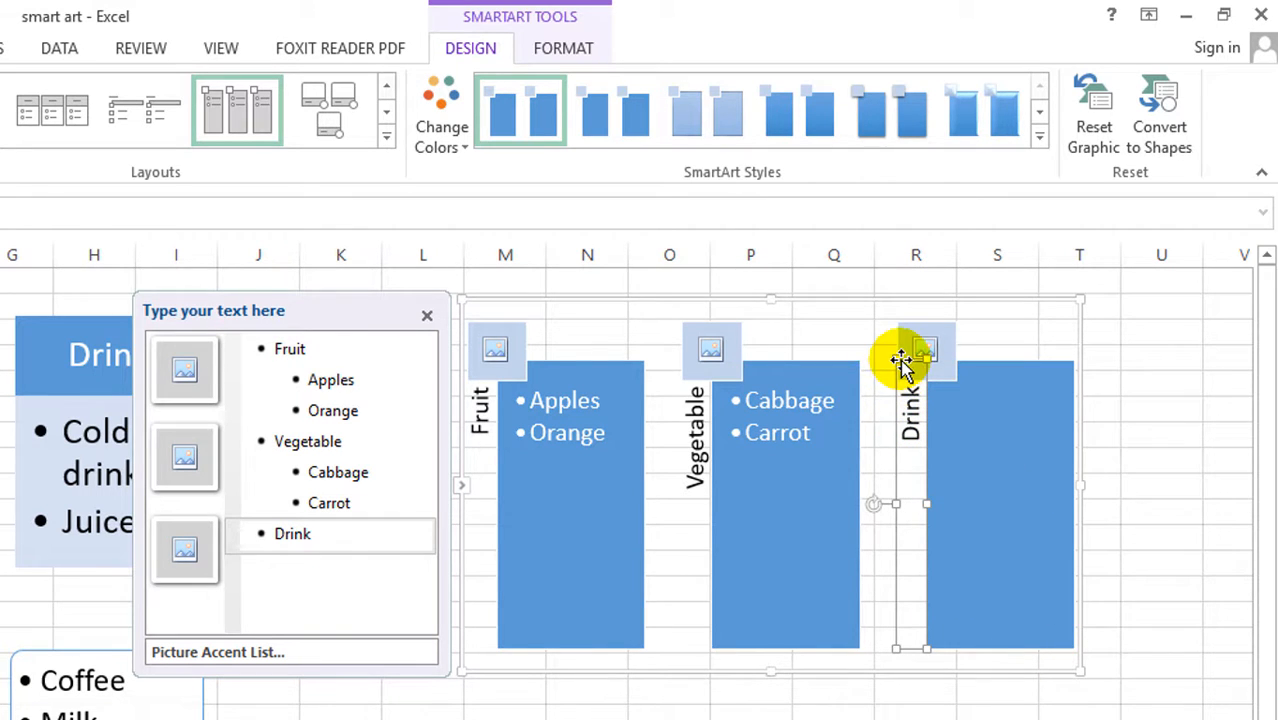
{"action": "key", "text": "Delete"}
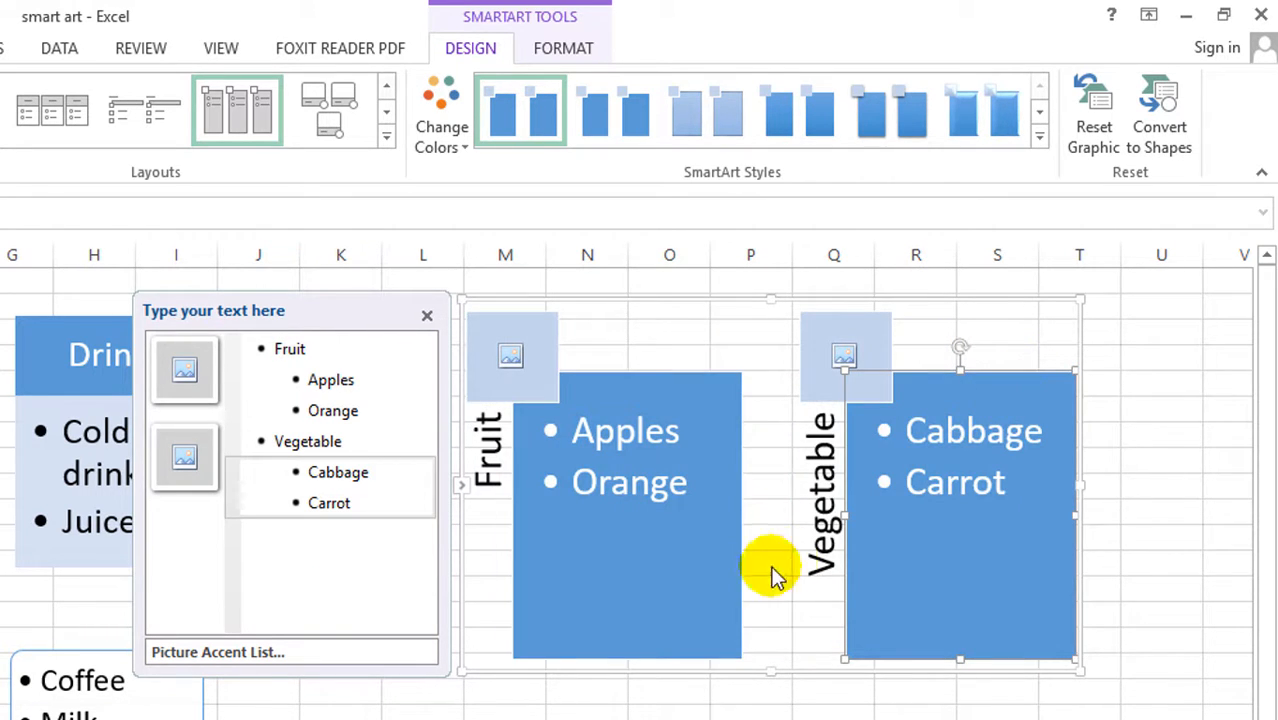
{"action": "left_click", "coordinate": [834, 708]}
Try the Horizontal Bullet List layout on the new graphic, and apply the Vertical Box List layout instead.
{"action": "left_click", "coordinate": [535, 352]}
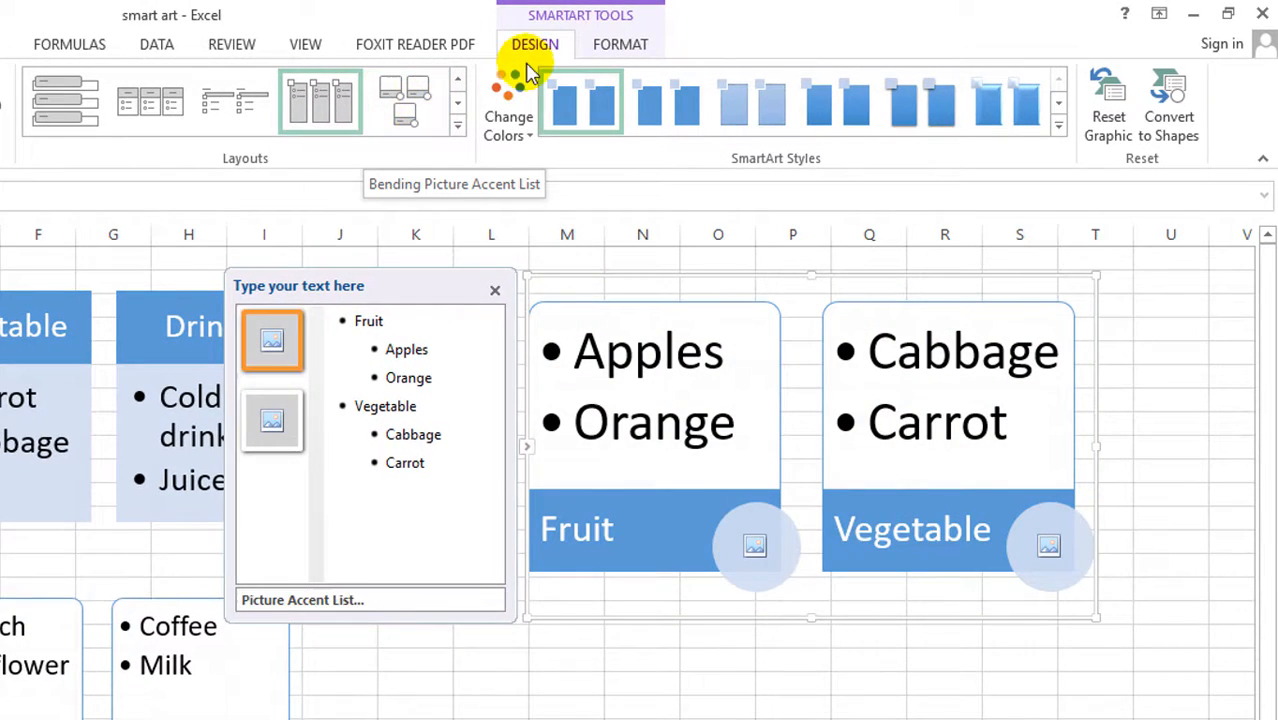
{"action": "left_click", "coordinate": [148, 98]}
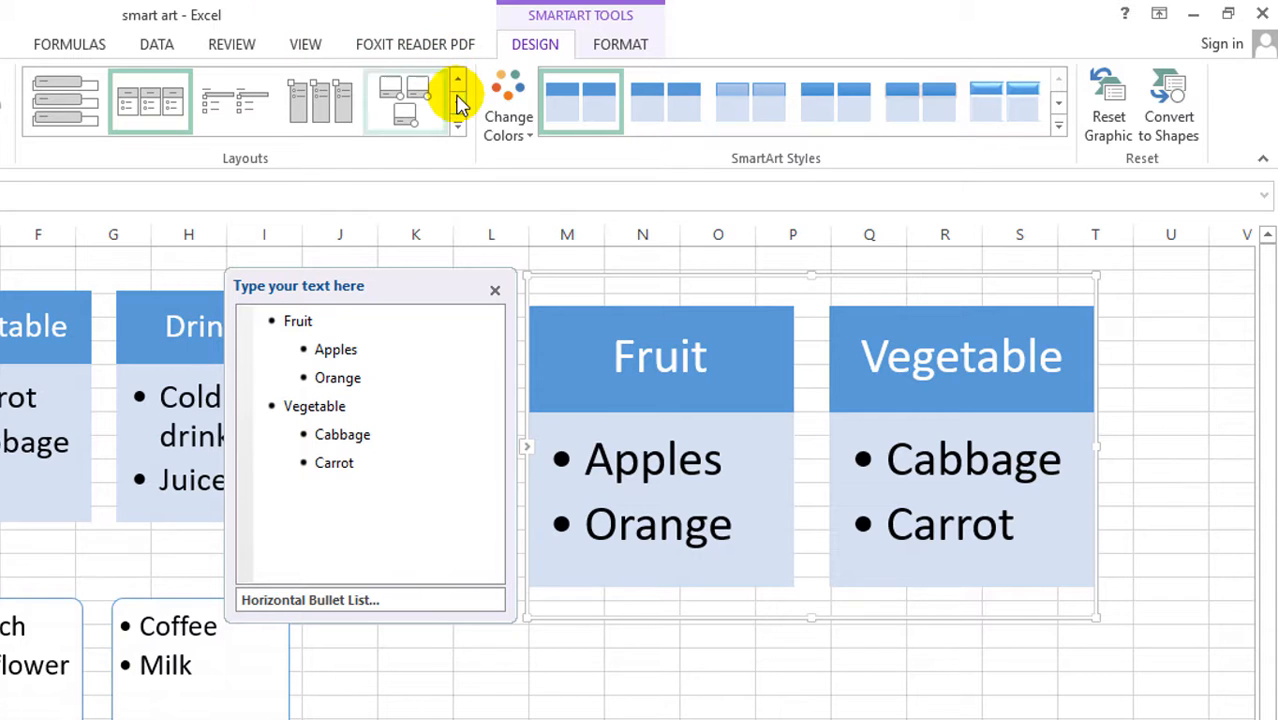
{"action": "left_click", "coordinate": [63, 112]}
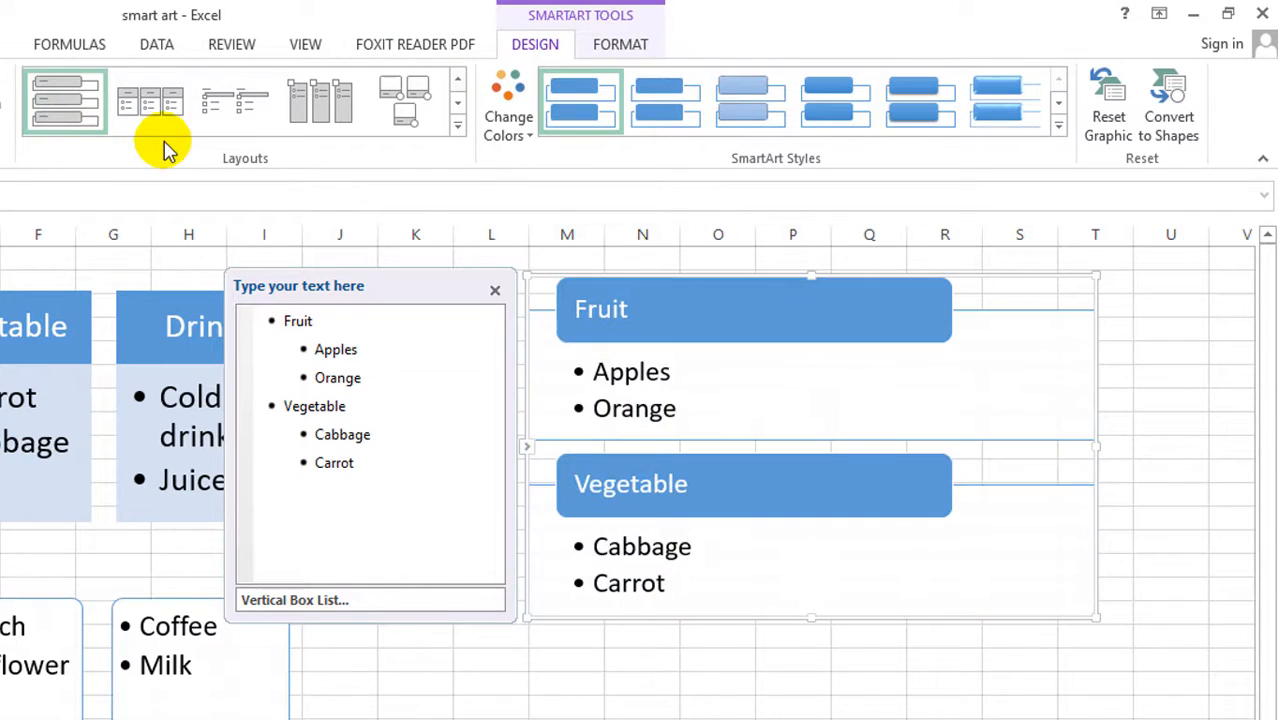
{"action": "left_click", "coordinate": [995, 688]}
{"action": "left_click", "coordinate": [936, 516]}
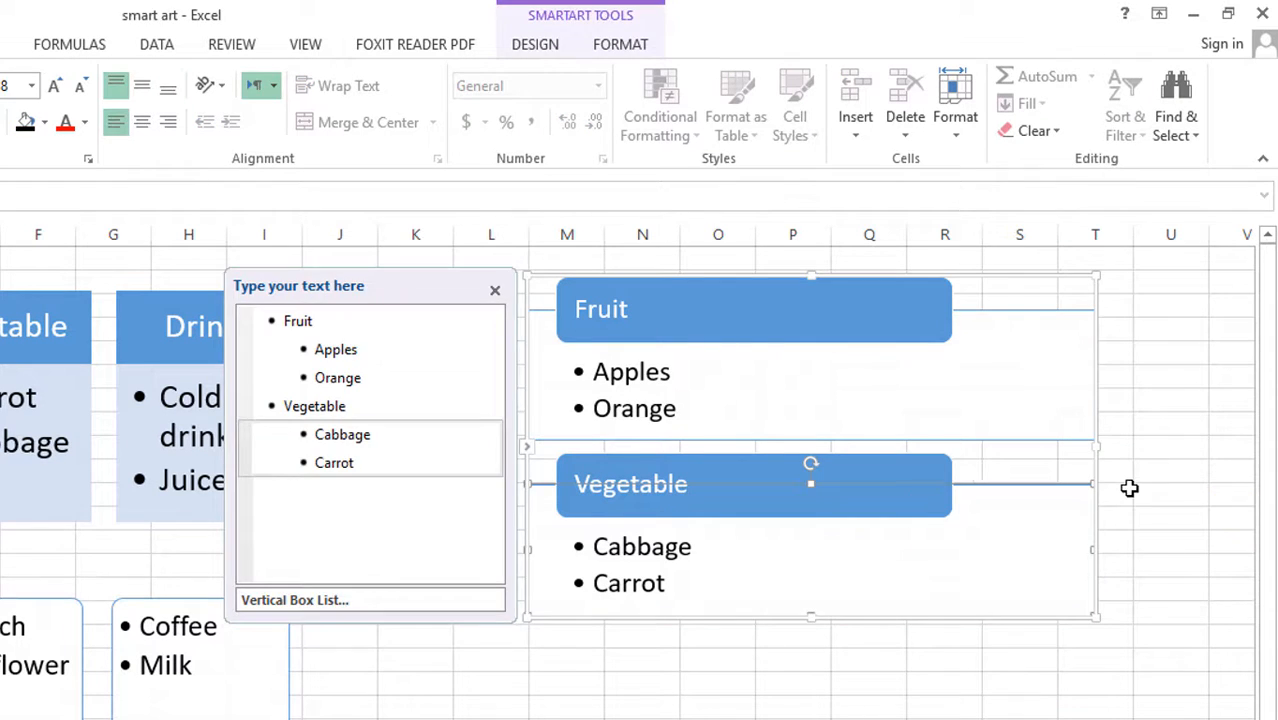
{"action": "left_click", "coordinate": [1124, 490]}
{"action": "left_click", "coordinate": [716, 702]}
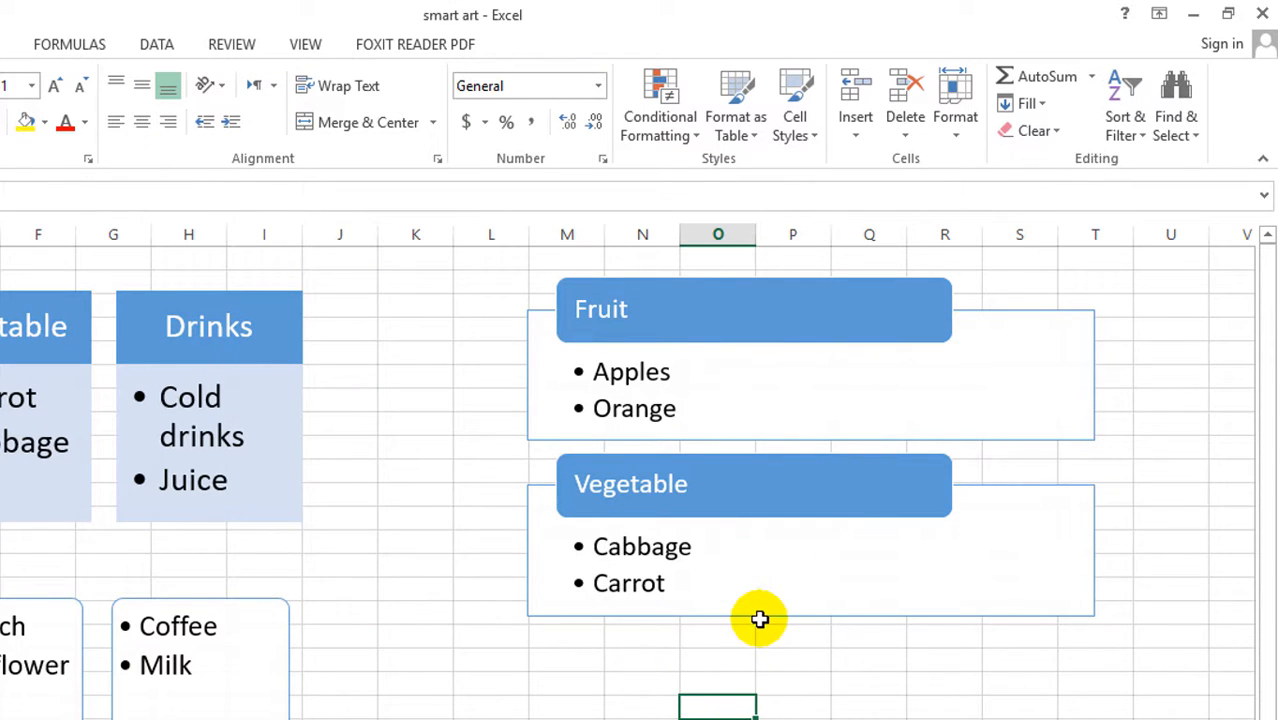
Apply the Picture Accent List layout to the Fruit and Vegetable SmartArt graphic.
{"action": "left_click", "coordinate": [580, 320]}
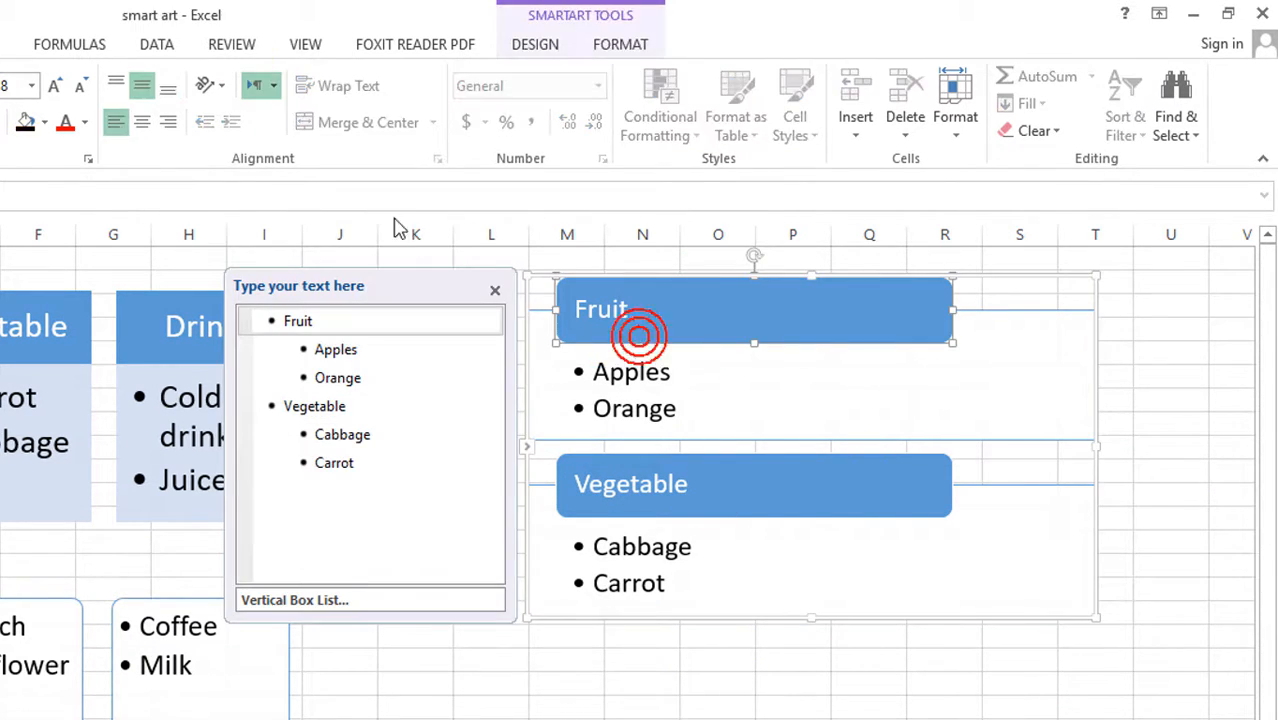
{"action": "left_click", "coordinate": [752, 378]}
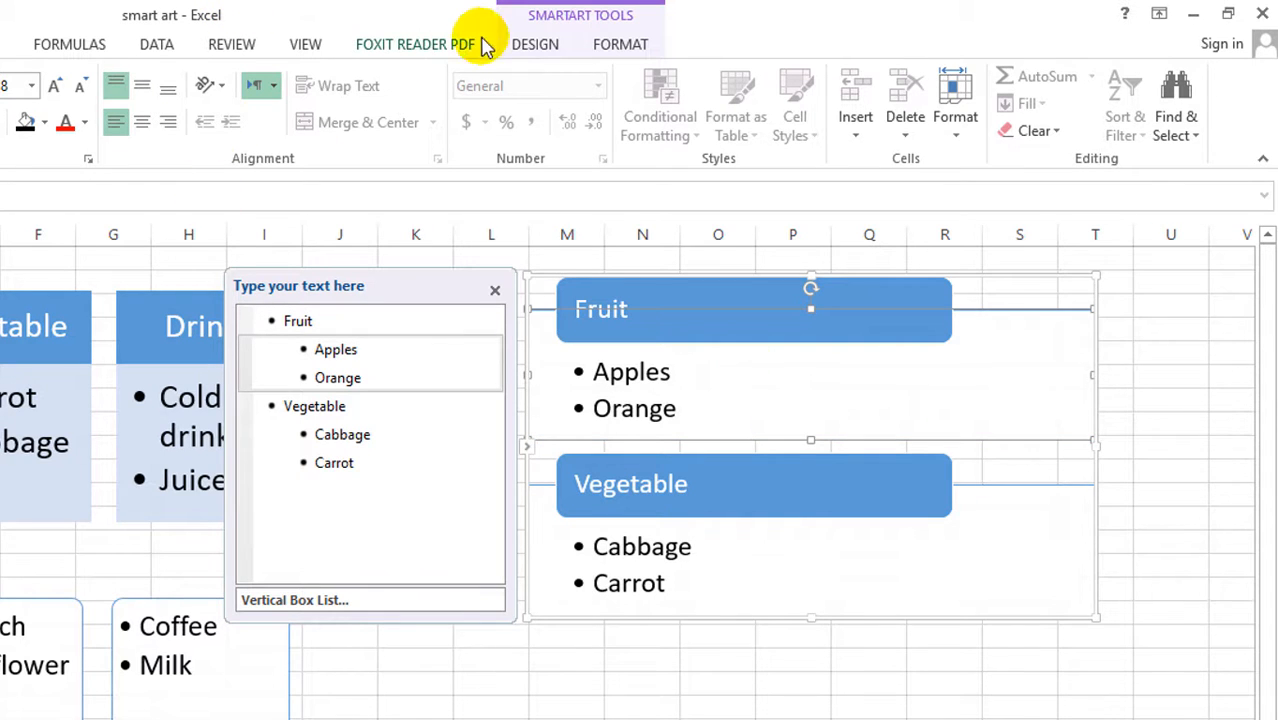
{"action": "left_click", "coordinate": [527, 44]}
{"action": "left_click", "coordinate": [330, 100]}
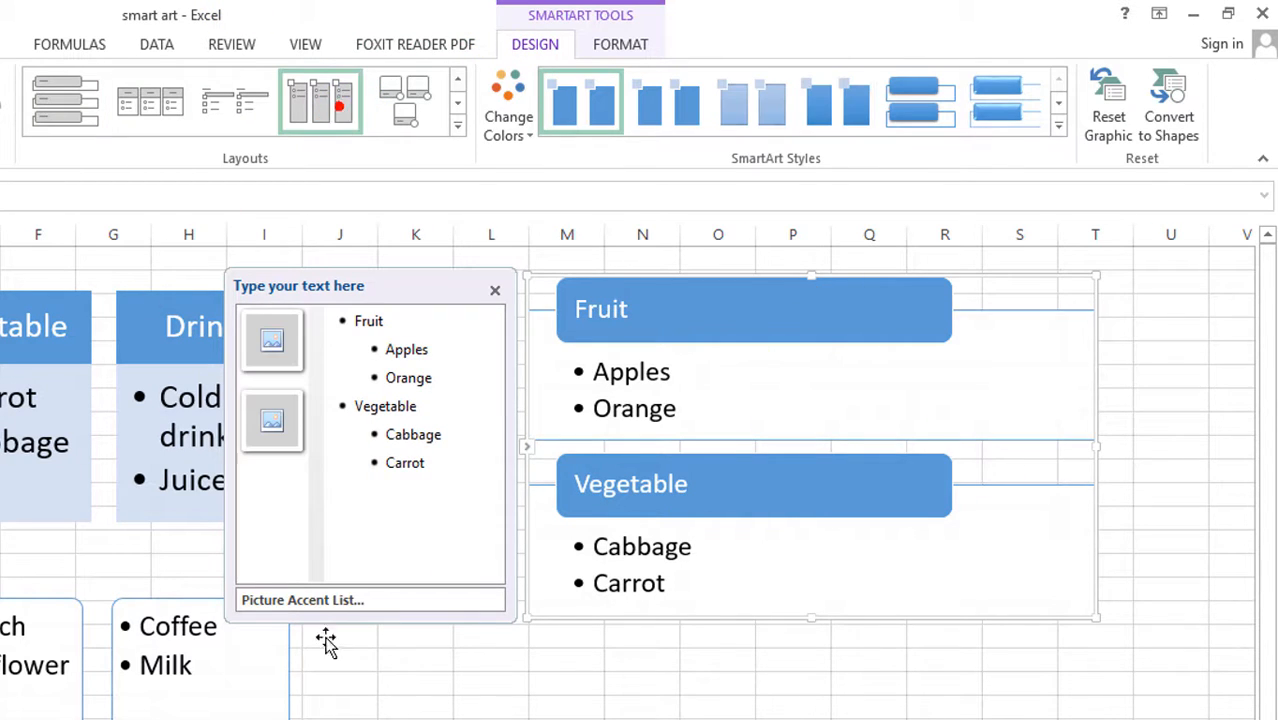
Browse for a Fruit placeholder picture from file in E:\Excel Tutorial for Youtube\Excel advance guide\Excel Advance tips.
{"action": "left_click", "coordinate": [571, 330]}
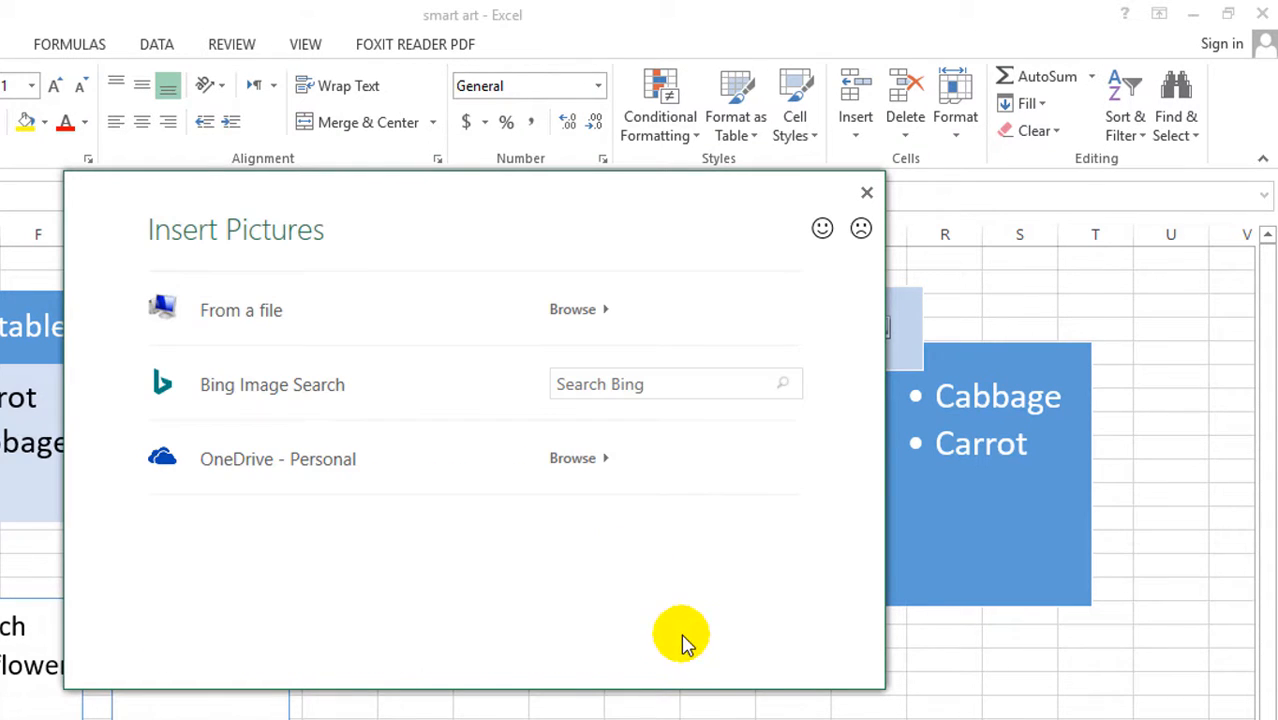
{"action": "left_click", "coordinate": [866, 192]}
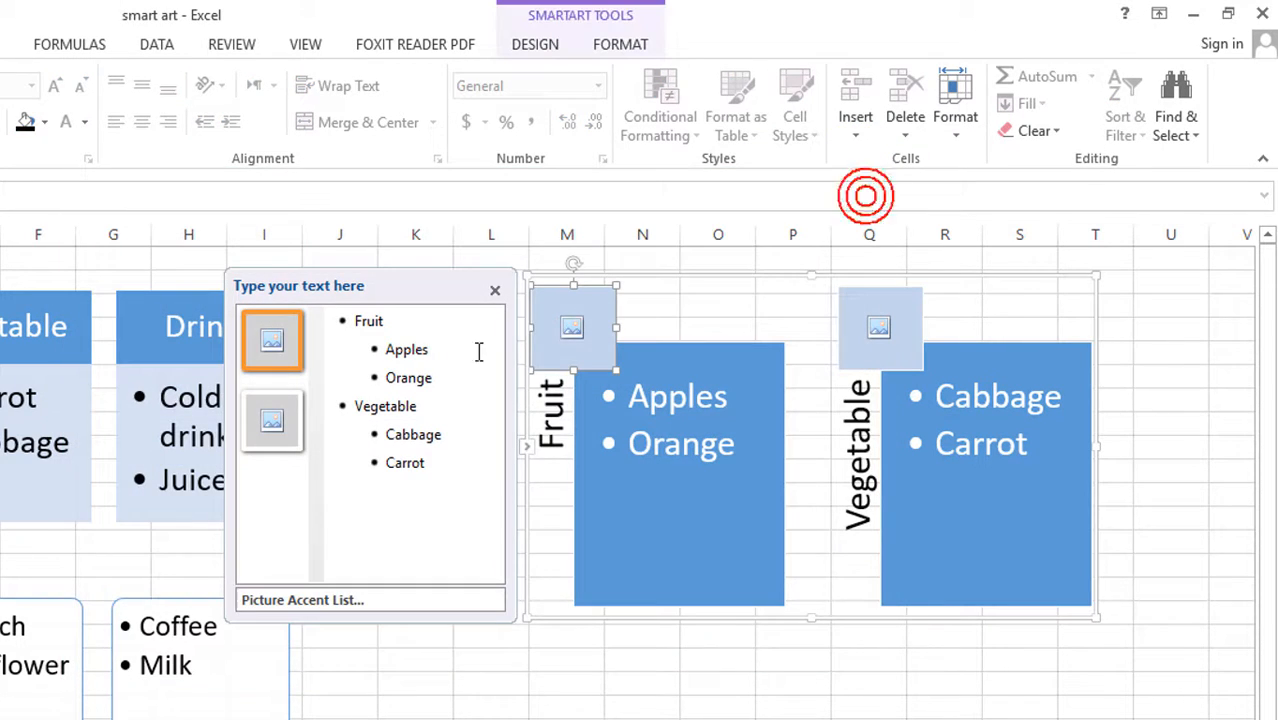
{"action": "left_click", "coordinate": [568, 335]}
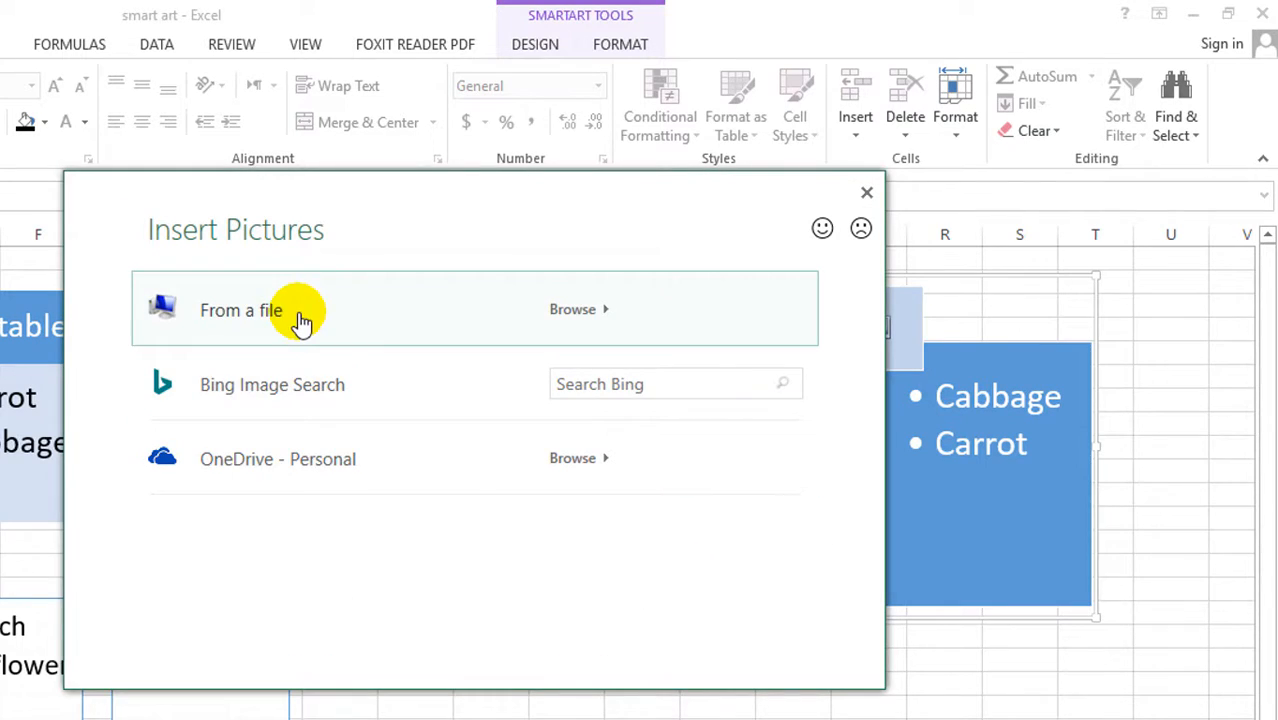
{"action": "left_click", "coordinate": [296, 320]}
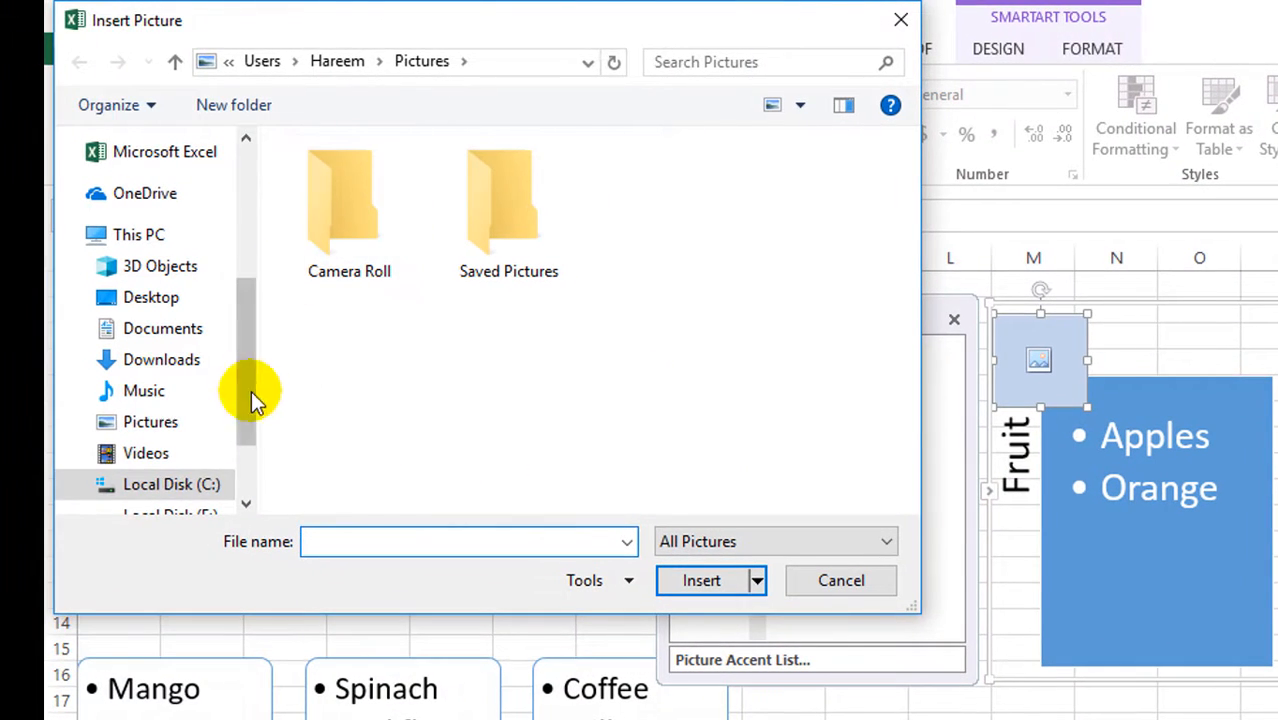
{"action": "left_click_drag", "start_coordinate": [243, 428], "coordinate": [248, 475]}
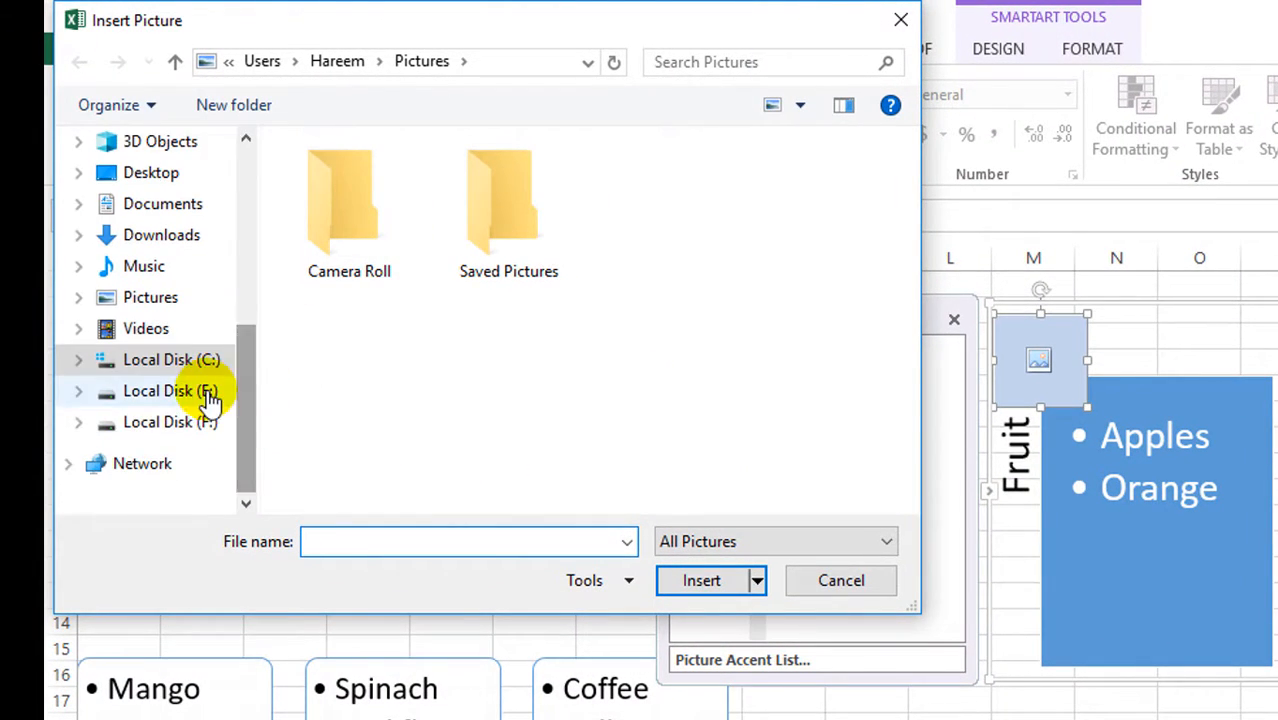
{"action": "left_click", "coordinate": [202, 392]}
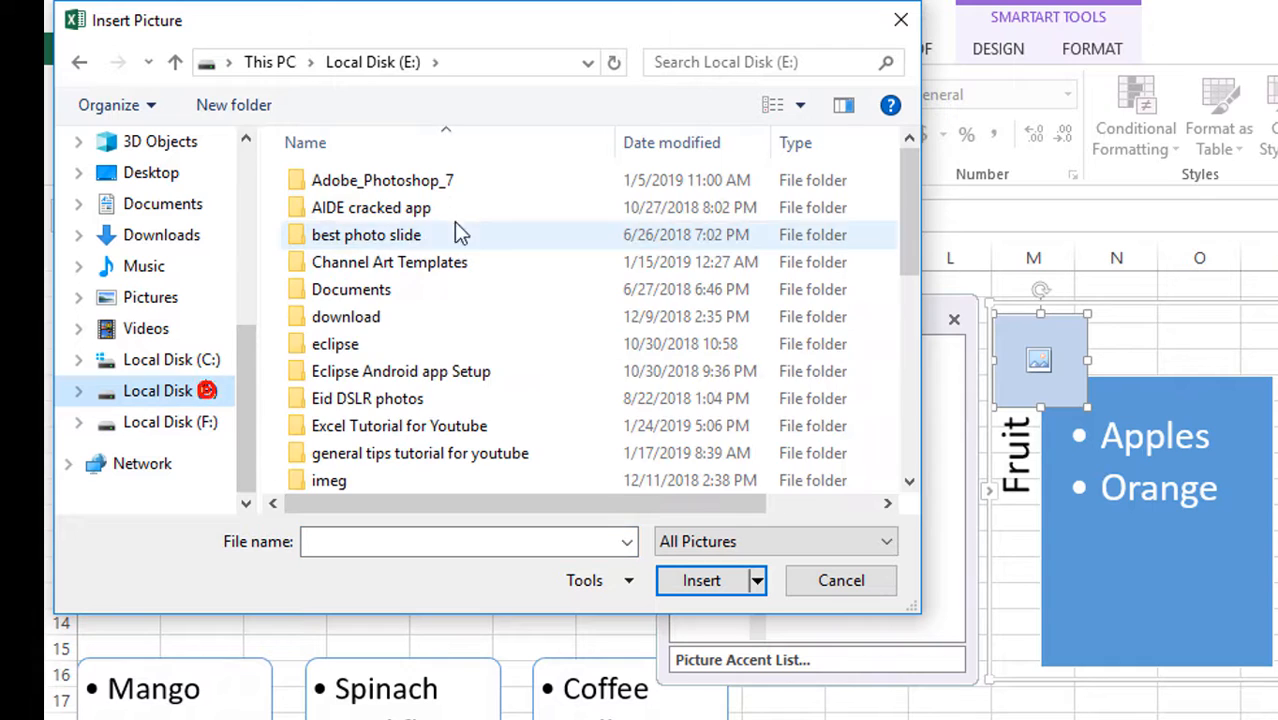
{"action": "double_click", "coordinate": [420, 432]}
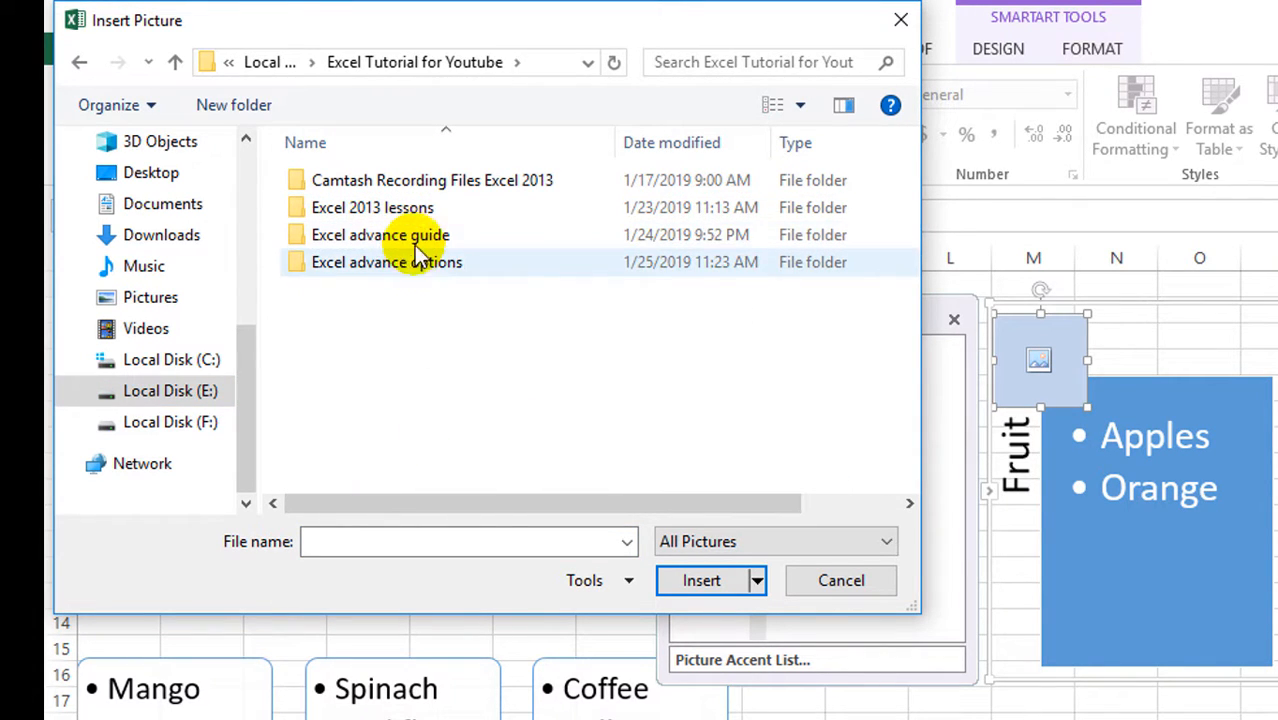
{"action": "double_click", "coordinate": [414, 240]}
{"action": "double_click", "coordinate": [414, 185]}
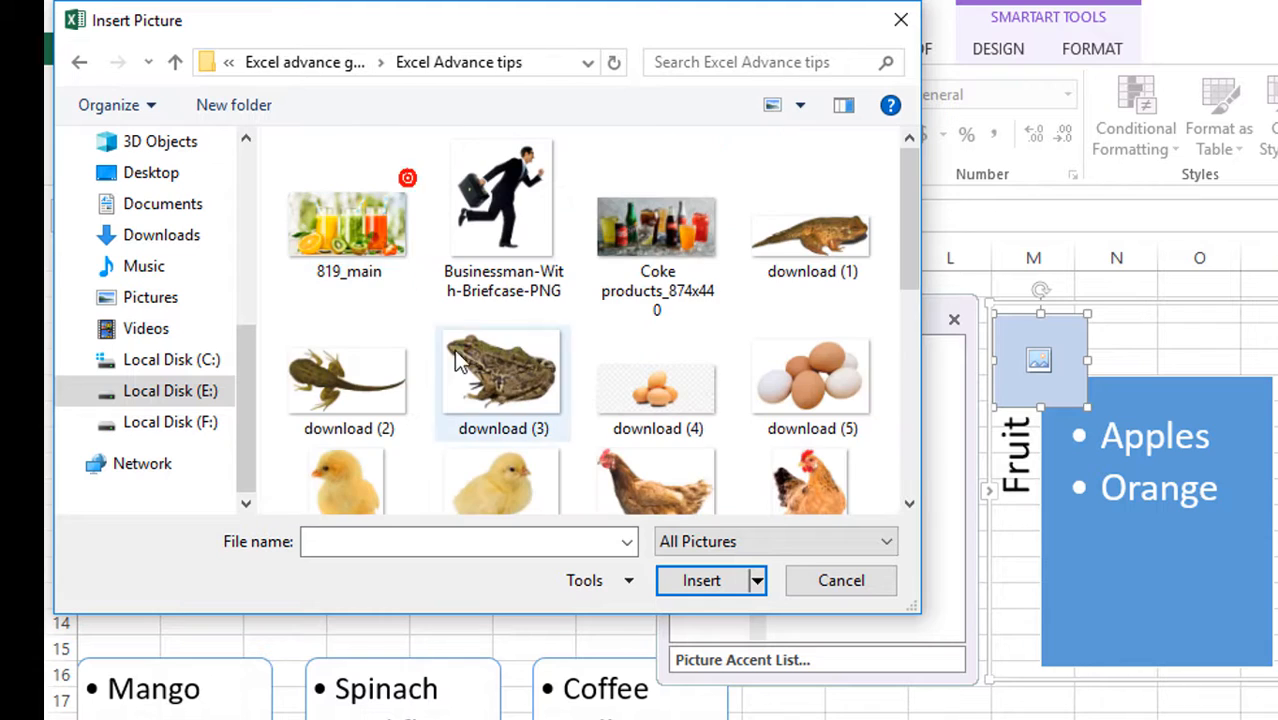
Insert the fruit picture iStock-636877252 into the Fruit placeholder.
{"action": "left_click", "coordinate": [360, 240]}
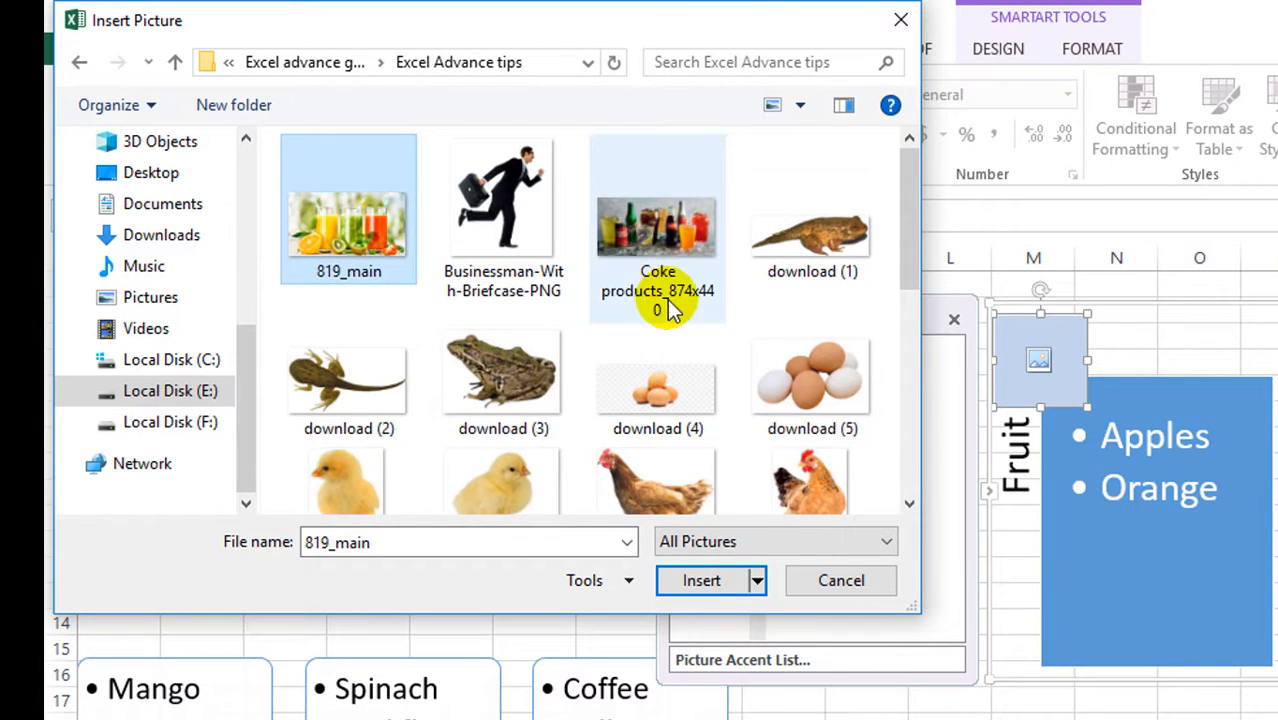
{"action": "scroll", "coordinate": [680, 340], "scroll_direction": "down", "scroll_amount": 3}
{"action": "left_click", "coordinate": [838, 300]}
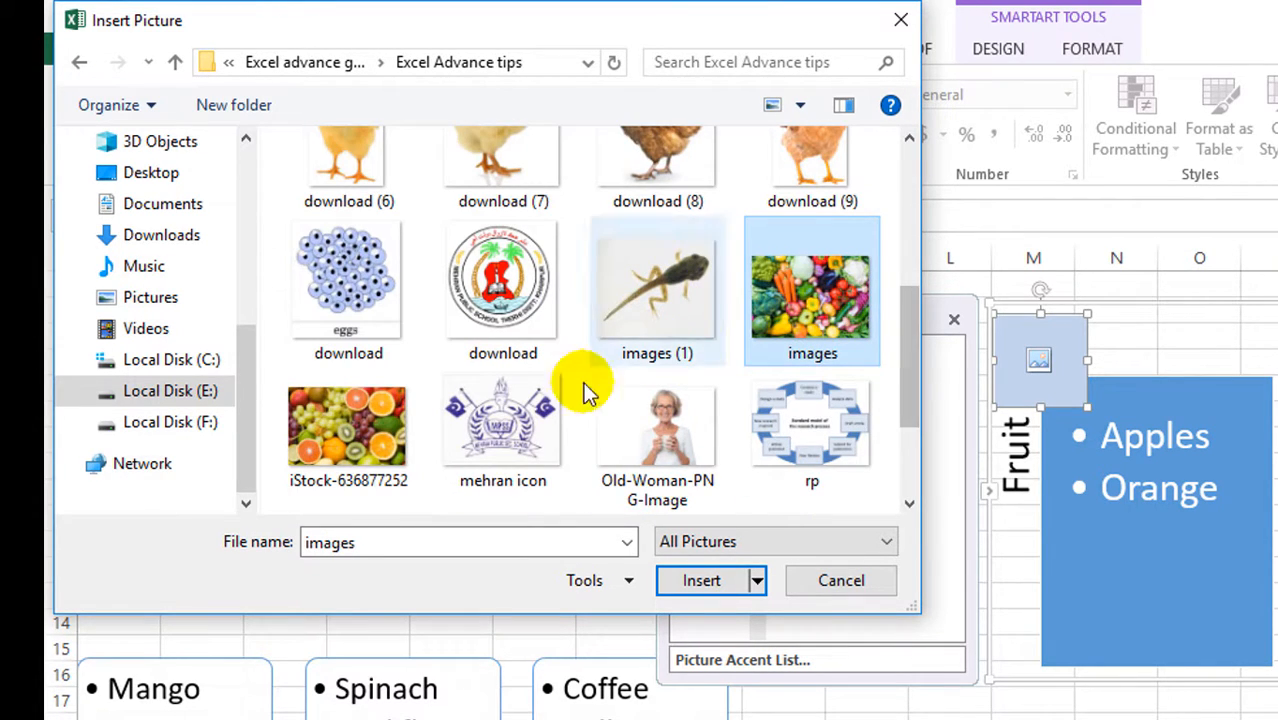
{"action": "left_click", "coordinate": [395, 455]}
{"action": "left_click", "coordinate": [700, 580]}
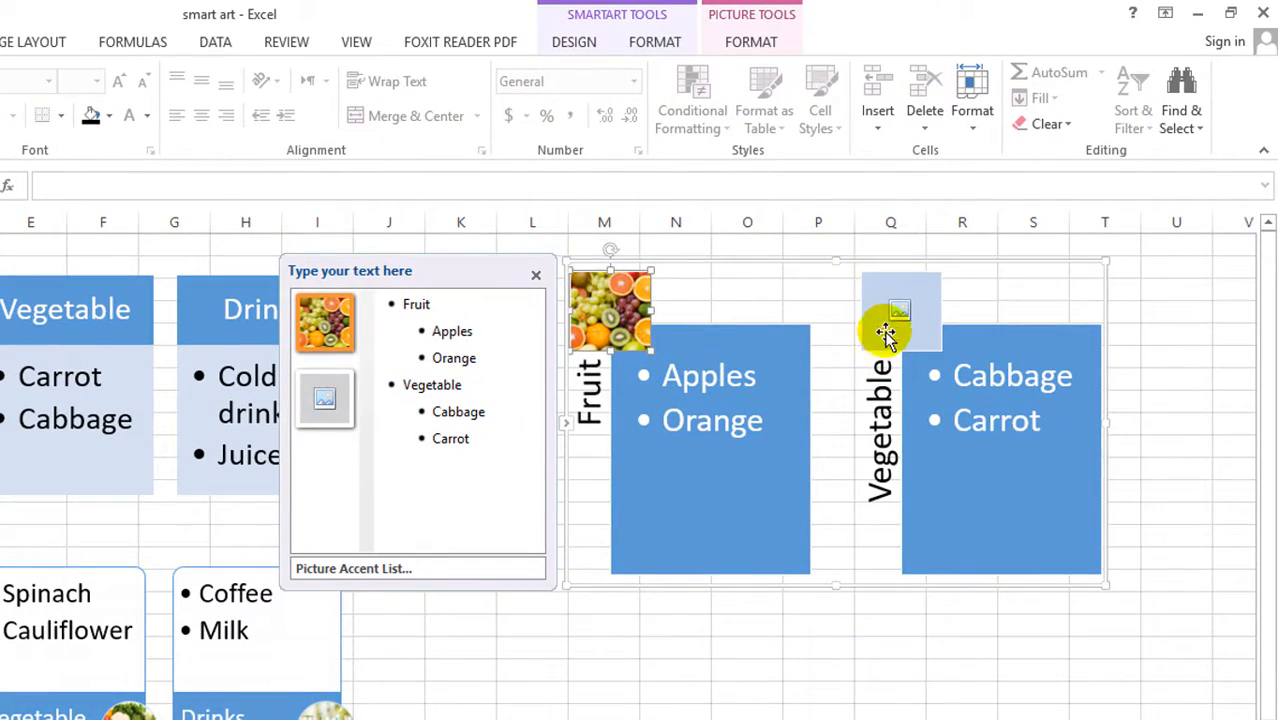
Insert the vegetable picture file named images into the Vegetable placeholder and deselect the graphic.
{"action": "left_click", "coordinate": [888, 315]}
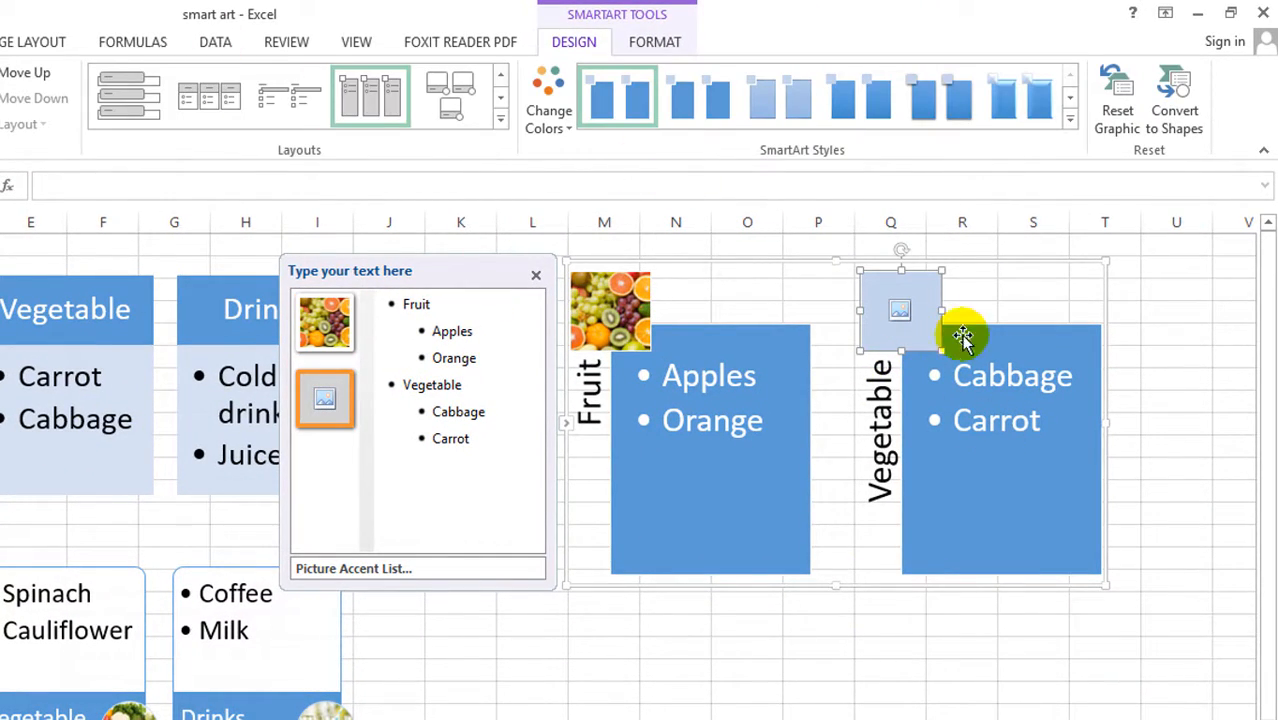
{"action": "left_click", "coordinate": [900, 314]}
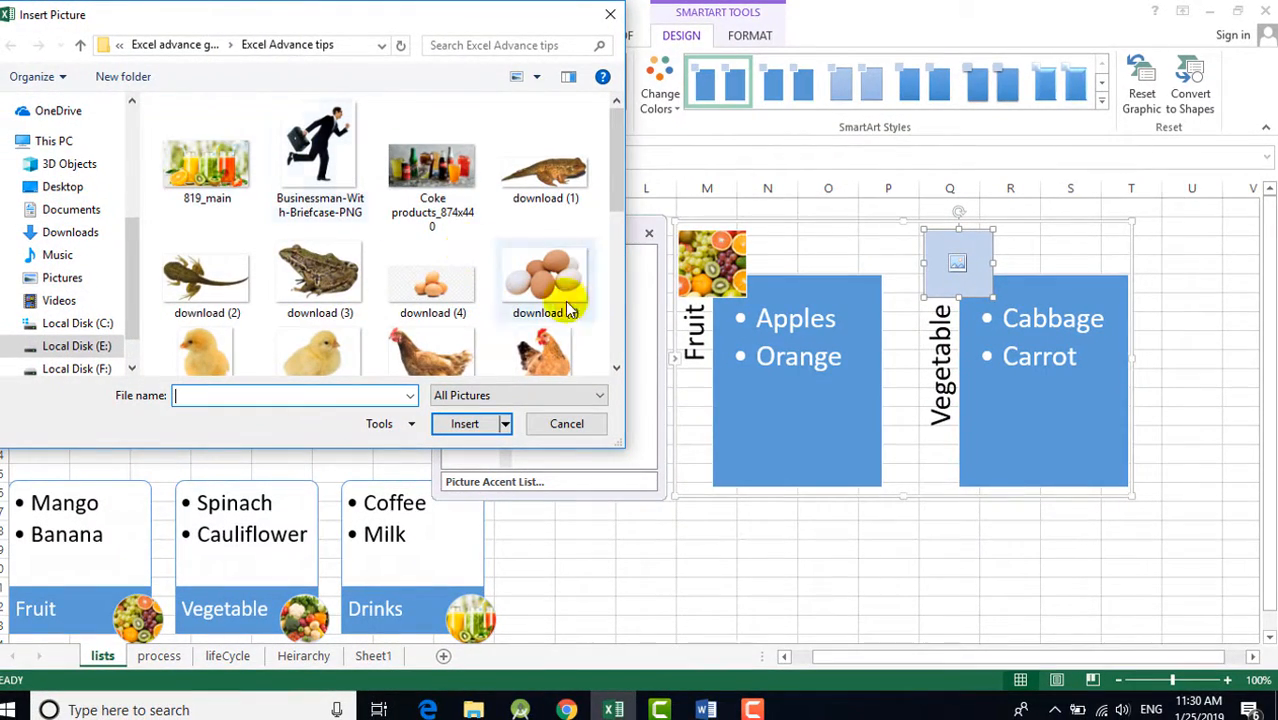
{"action": "left_click_drag", "start_coordinate": [620, 200], "coordinate": [618, 275]}
{"action": "left_click", "coordinate": [545, 290]}
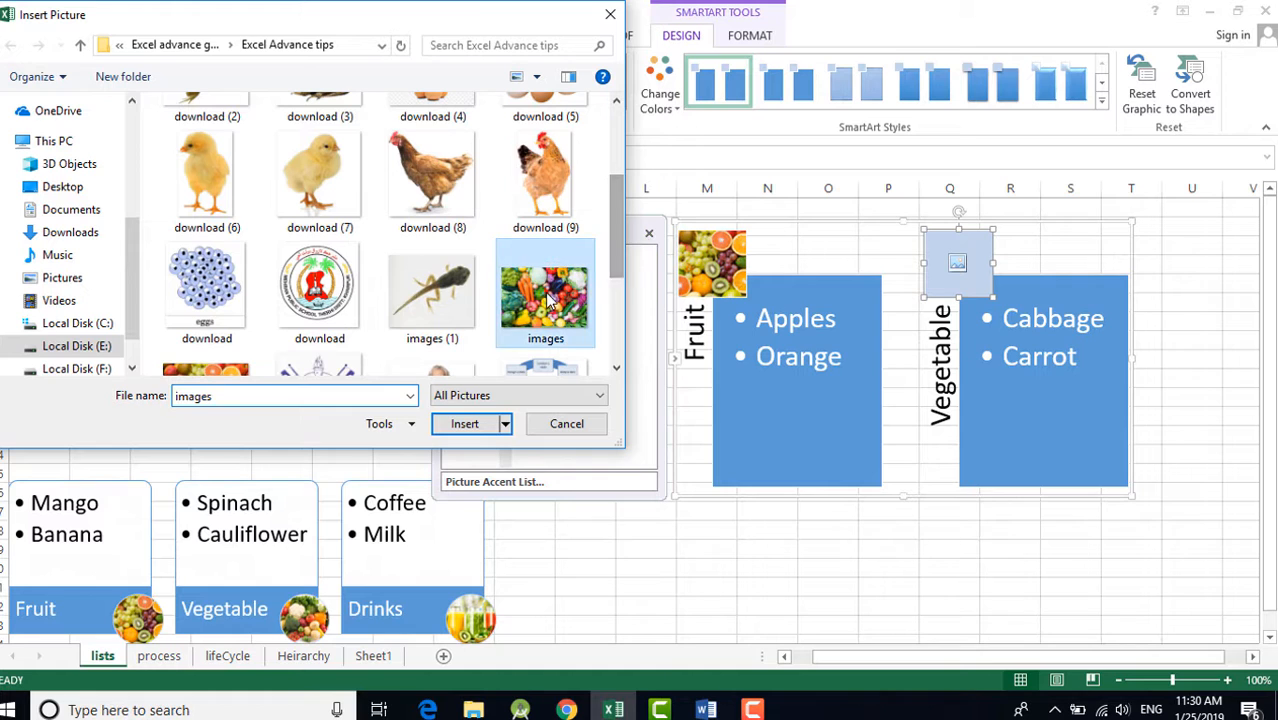
{"action": "left_click", "coordinate": [465, 424]}
{"action": "left_click", "coordinate": [888, 567]}
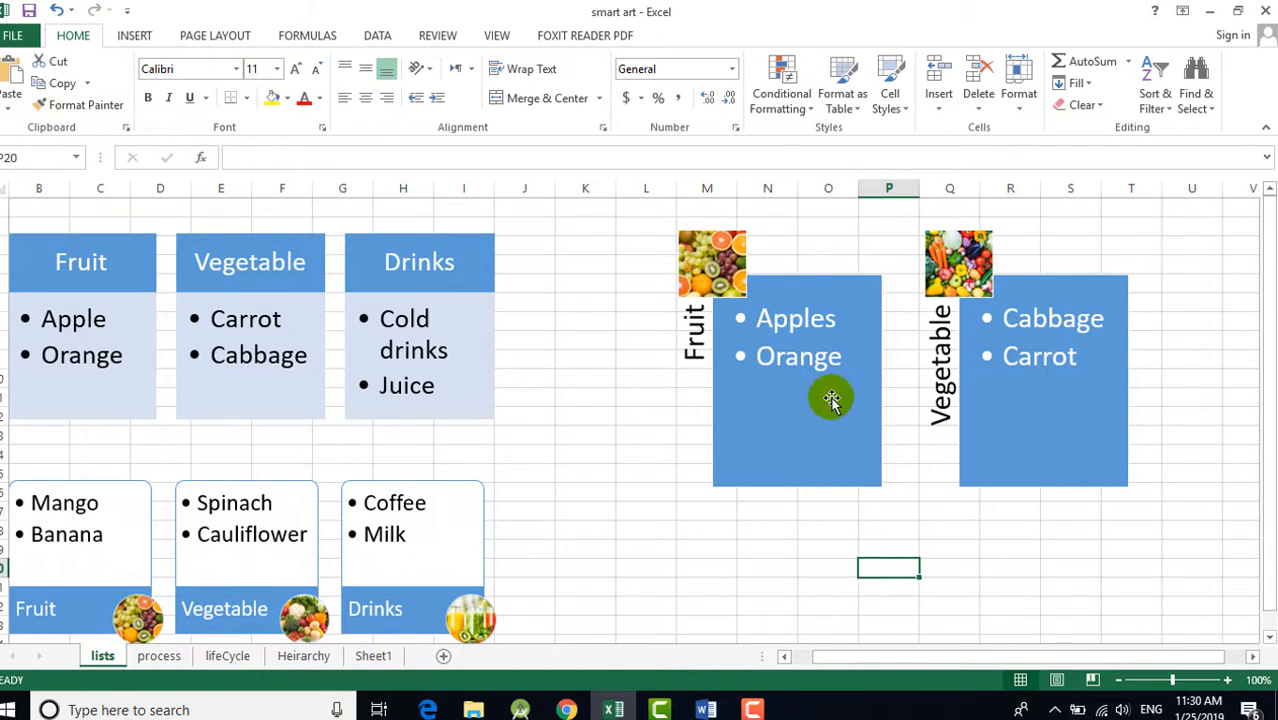
Insert a Basic Process SmartArt graphic from the Process category into the lists sheet.
{"action": "left_click", "coordinate": [772, 528]}
{"action": "left_click_drag", "start_coordinate": [1269, 491], "coordinate": [1269, 496]}
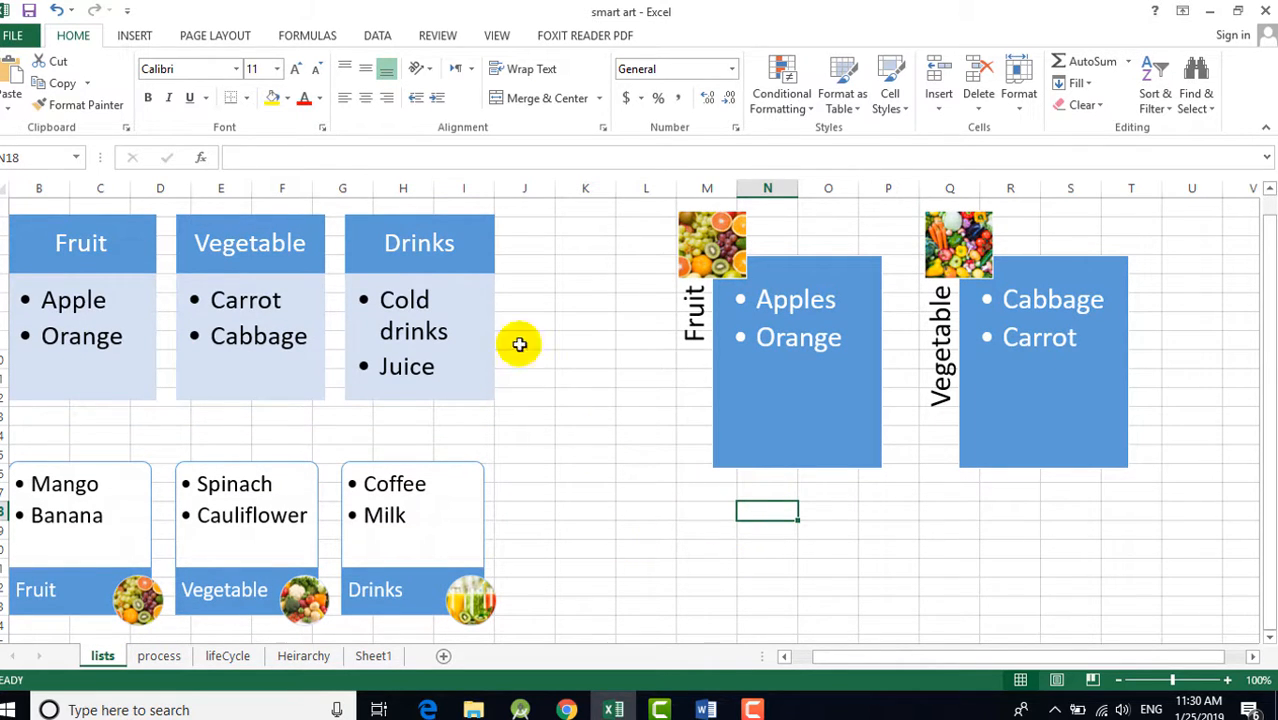
{"action": "left_click", "coordinate": [134, 36]}
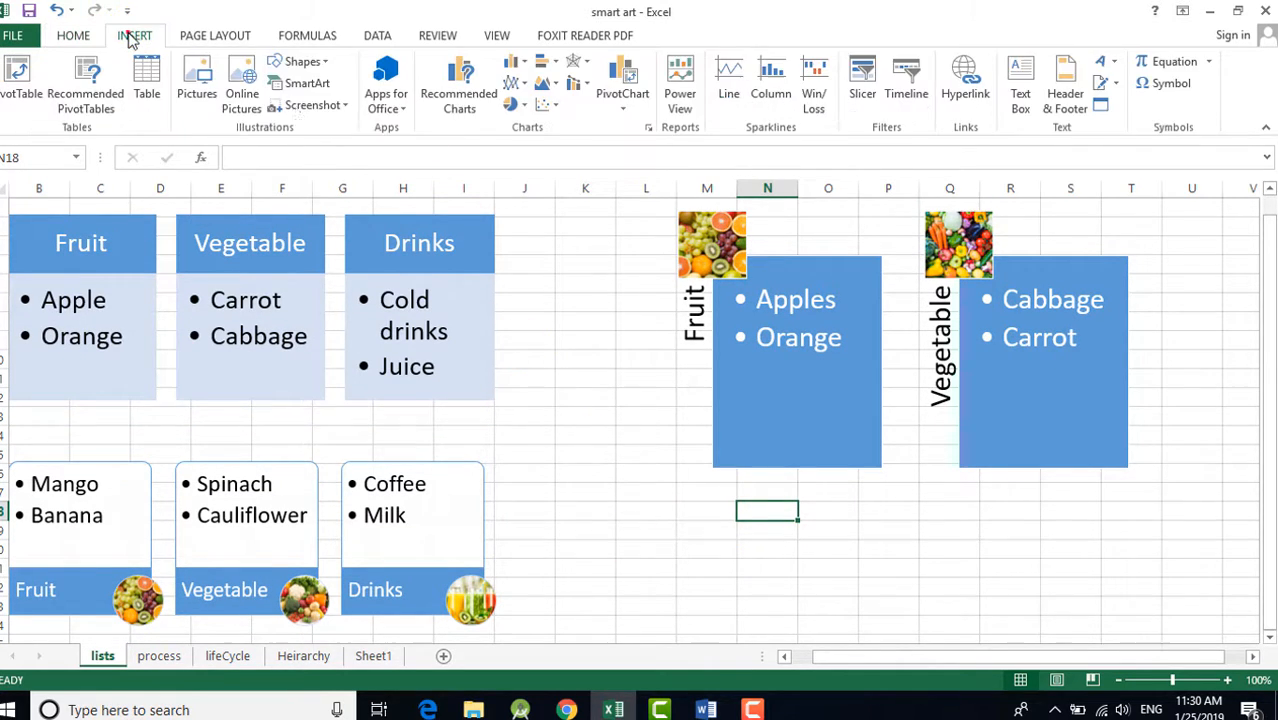
{"action": "left_click", "coordinate": [321, 88]}
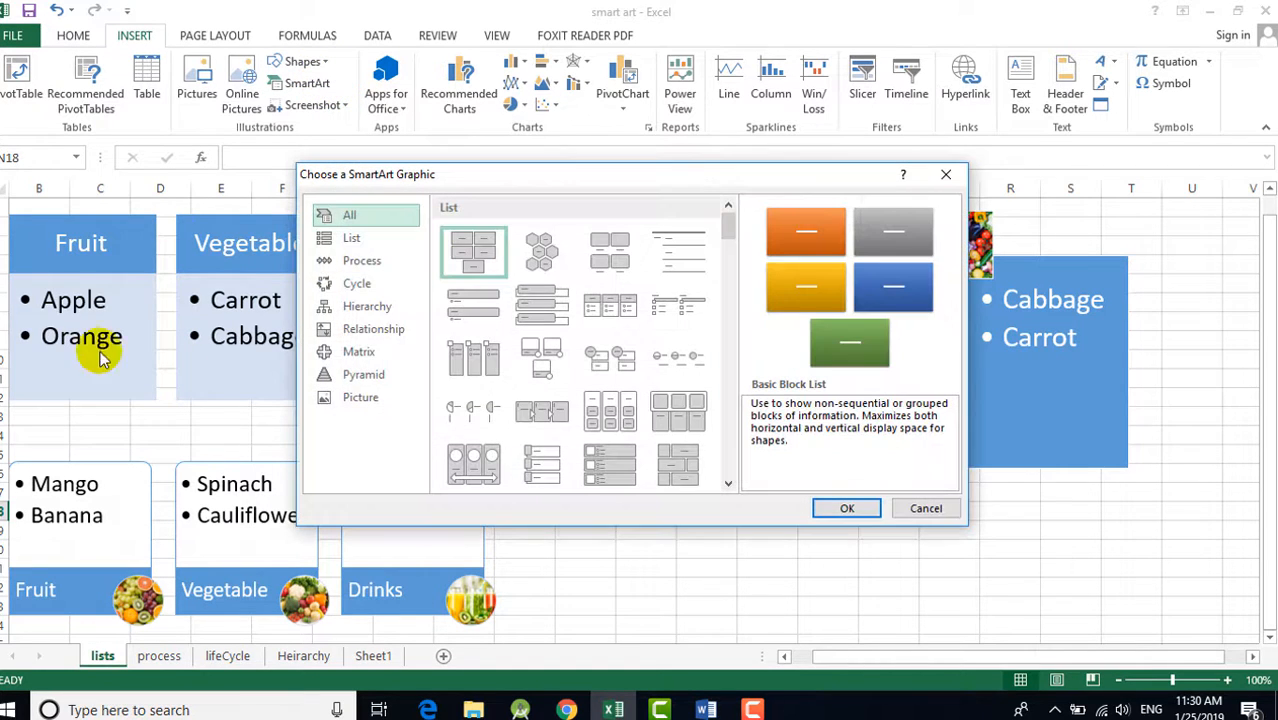
{"action": "left_click", "coordinate": [352, 262]}
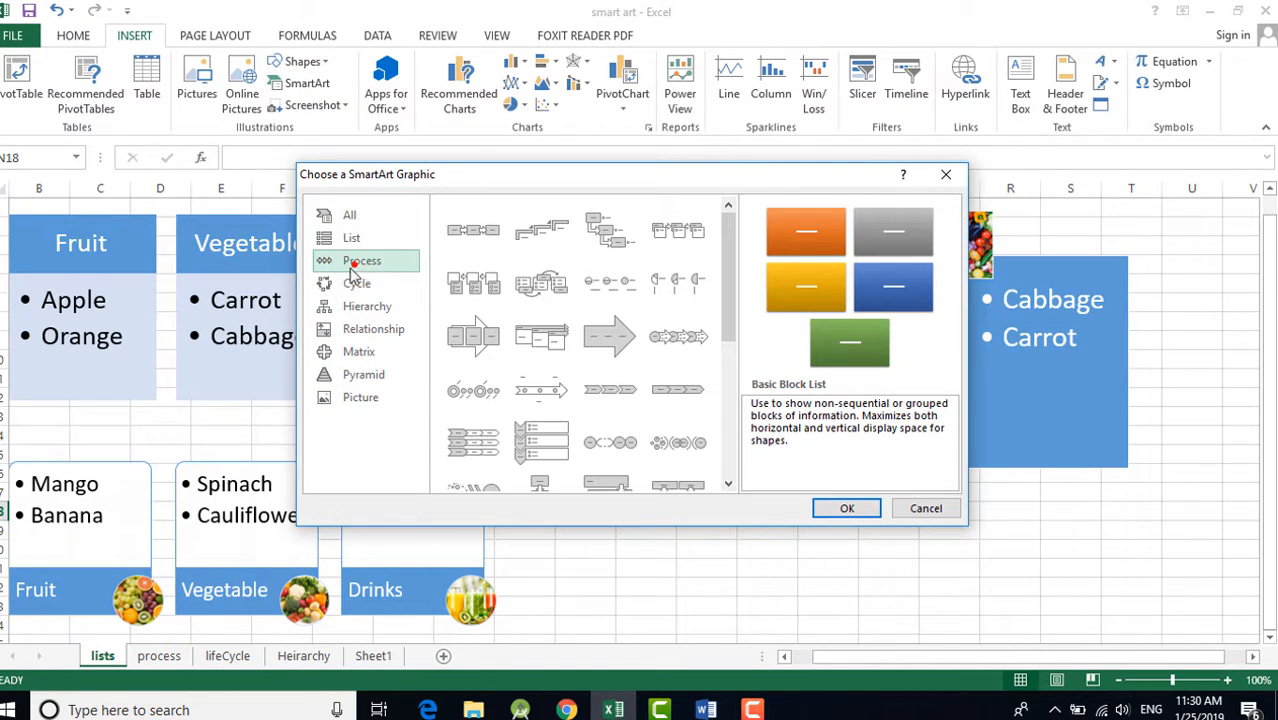
{"action": "left_click", "coordinate": [473, 233]}
{"action": "left_click", "coordinate": [846, 508]}
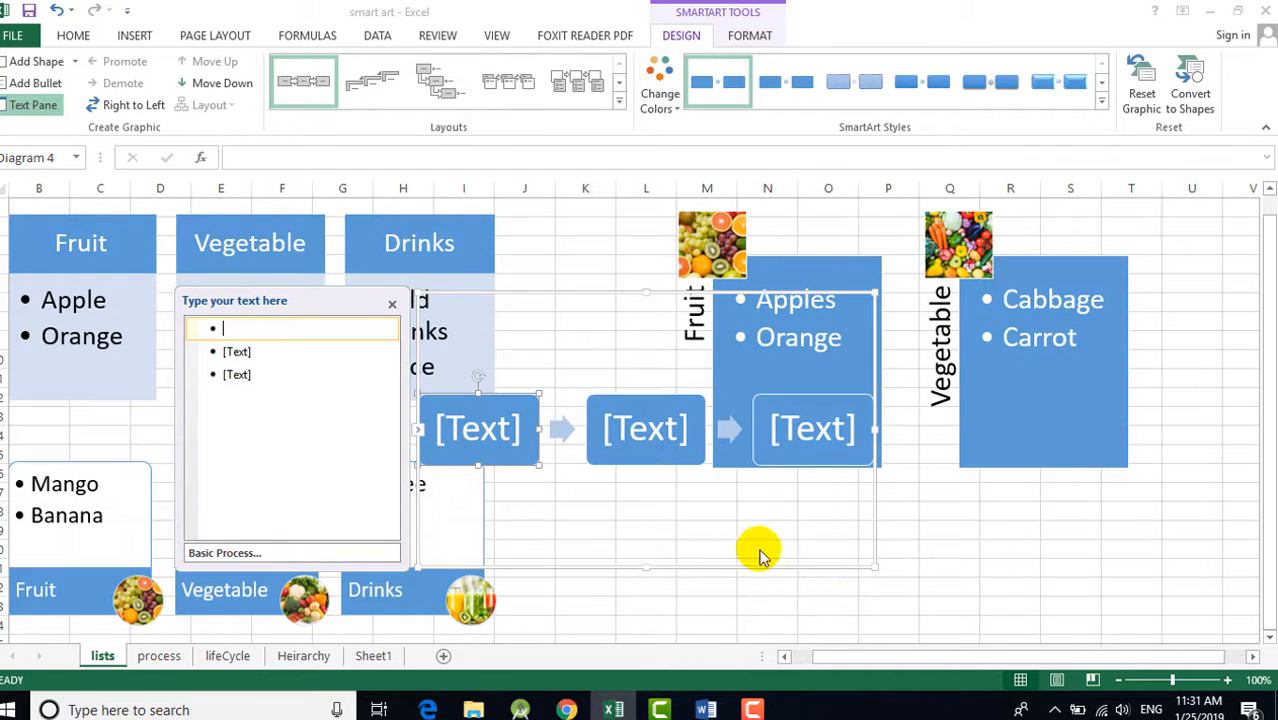
Move the Basic Process graphic to the free area below the Picture Accent List graphic and deselect it.
{"action": "left_click", "coordinate": [676, 296]}
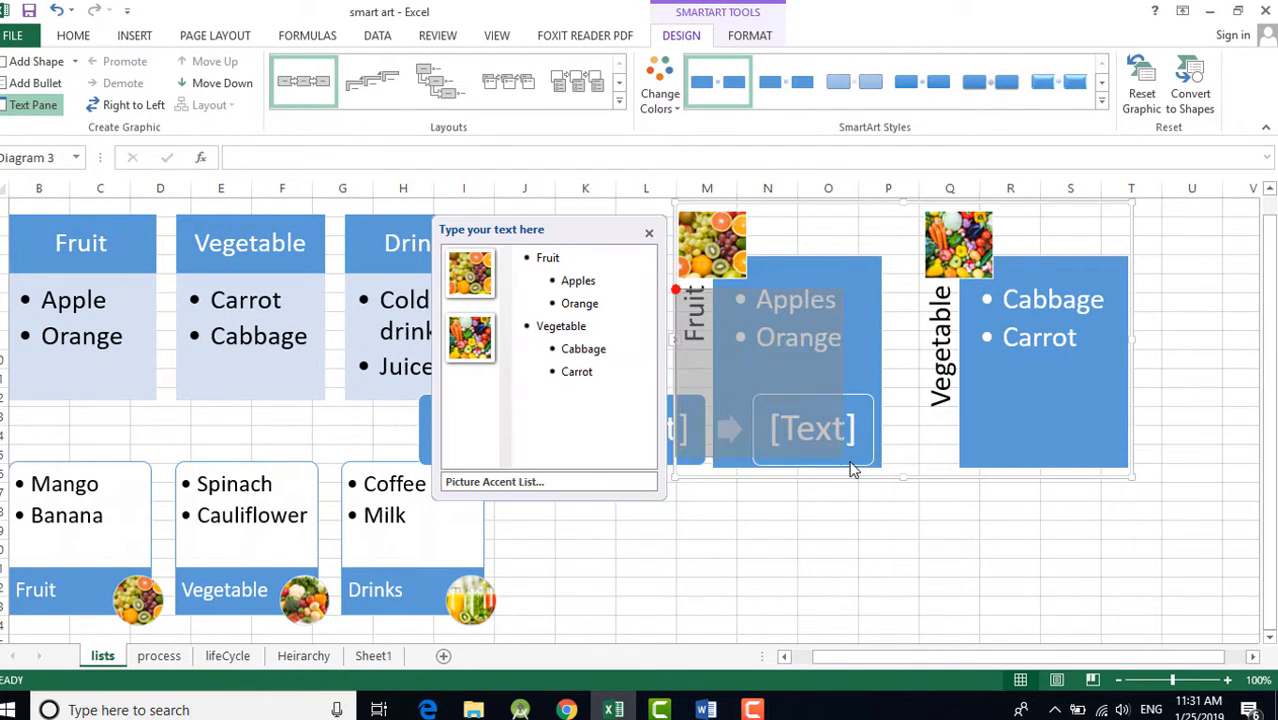
{"action": "left_click", "coordinate": [660, 518]}
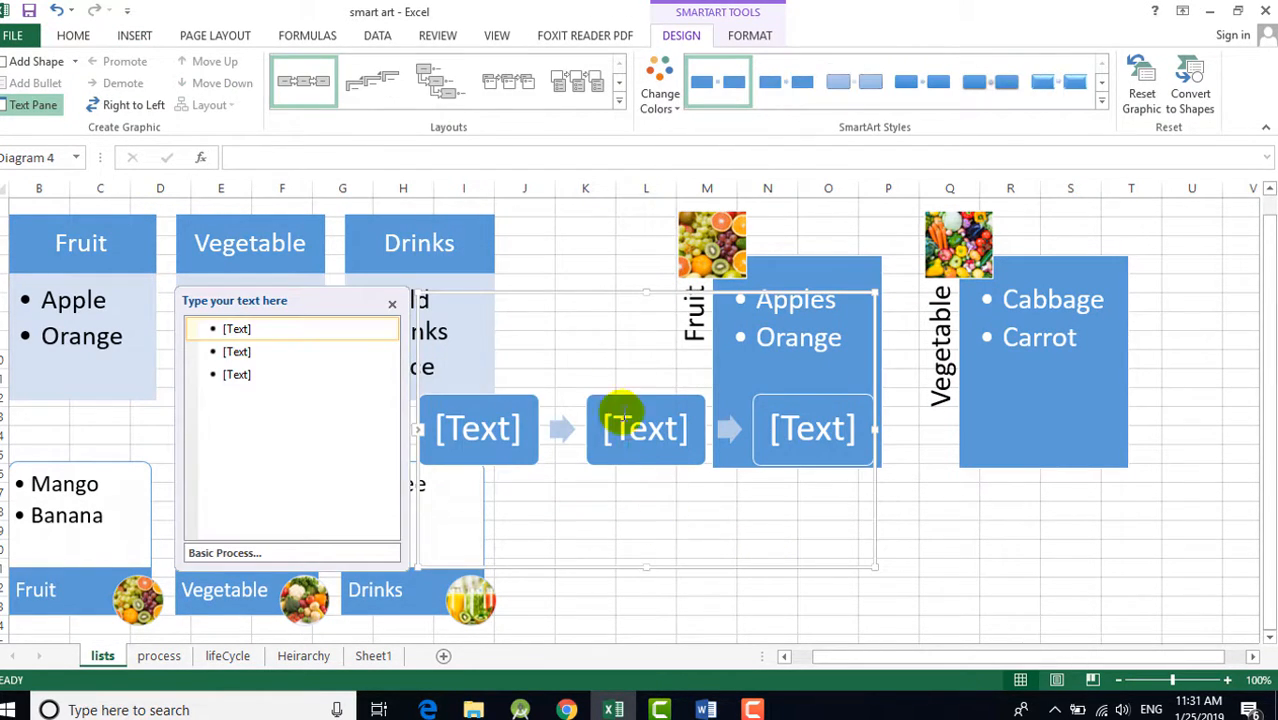
{"action": "left_click_drag", "start_coordinate": [612, 305], "coordinate": [887, 456]}
{"action": "scroll", "coordinate": [1126, 490], "scroll_direction": "down", "scroll_amount": 3}
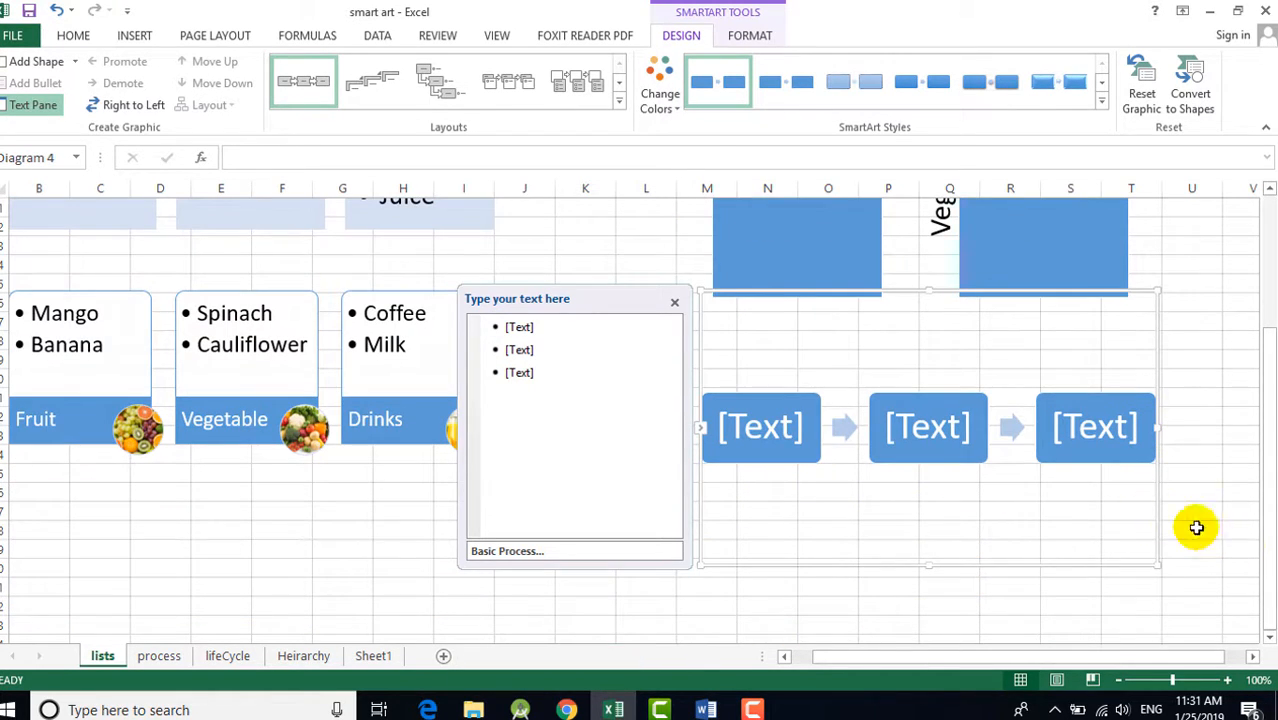
{"action": "left_click", "coordinate": [1067, 575]}
{"action": "scroll", "coordinate": [1040, 360], "scroll_direction": "up", "scroll_amount": 3}
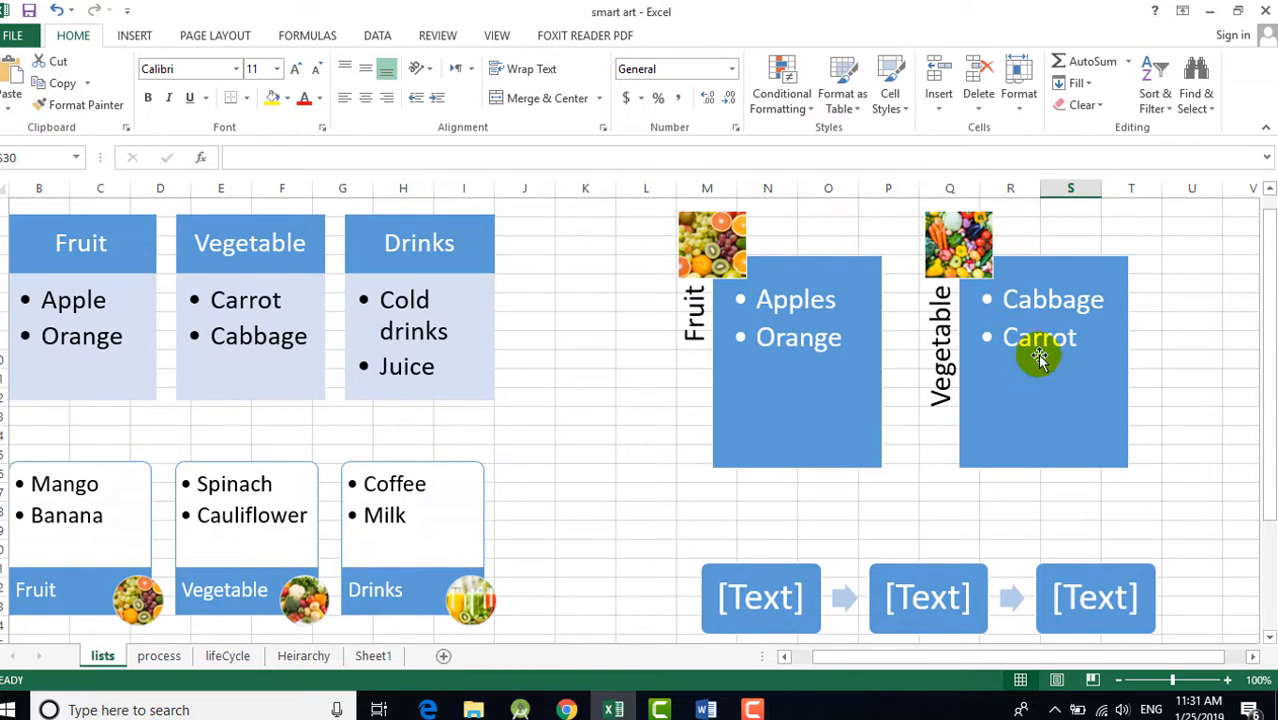
{"action": "left_click", "coordinate": [703, 272]}
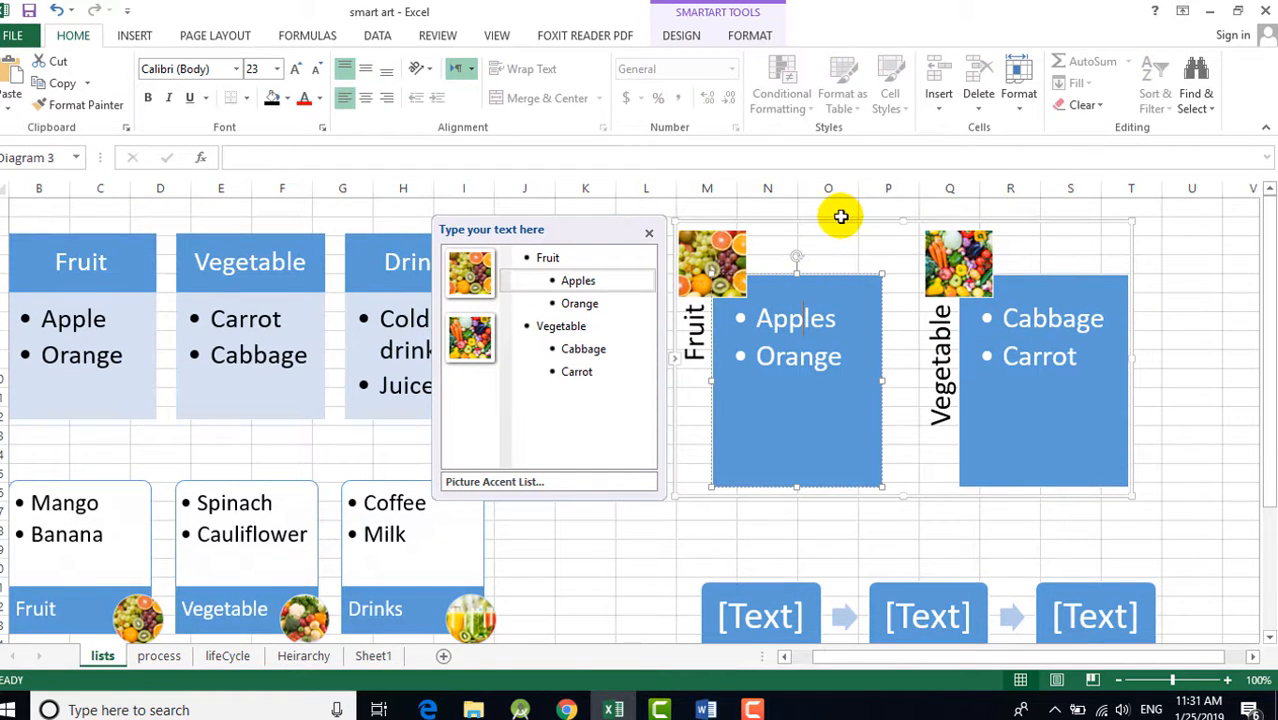
{"action": "left_click", "coordinate": [839, 220]}
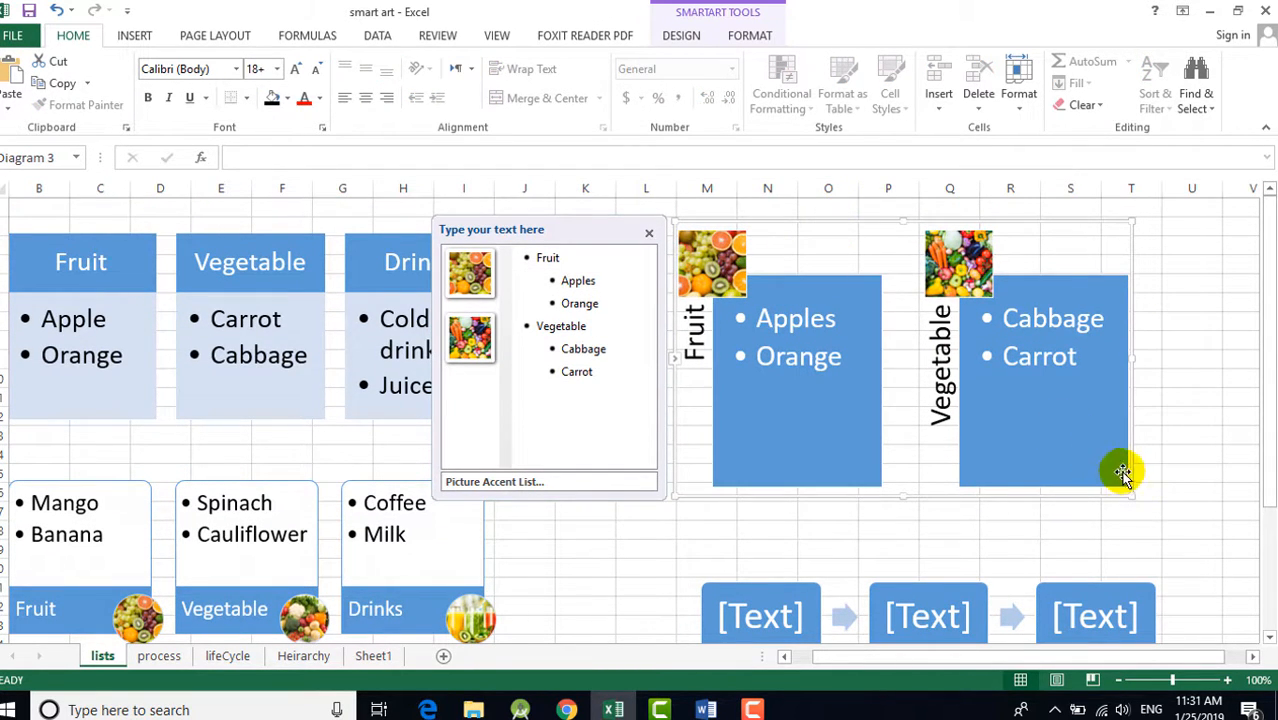
{"action": "left_click", "coordinate": [1077, 436]}
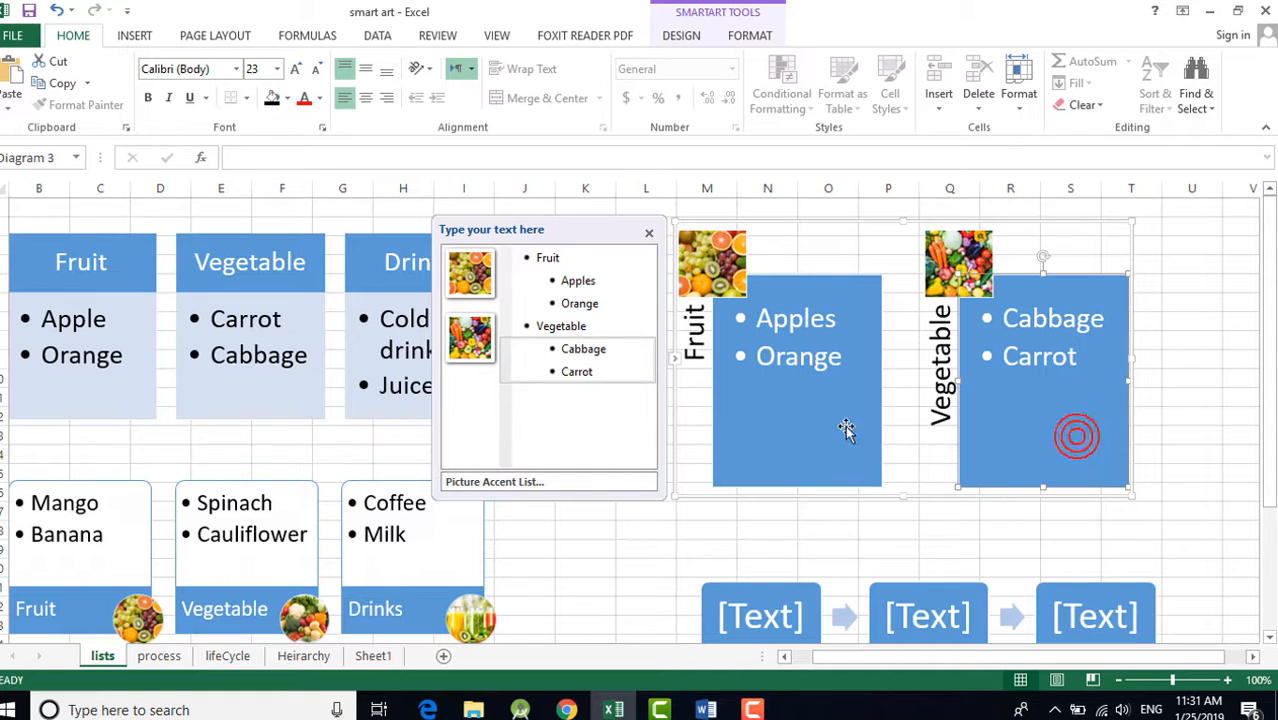
{"action": "left_click", "coordinate": [840, 430]}
{"action": "left_click", "coordinate": [1057, 434]}
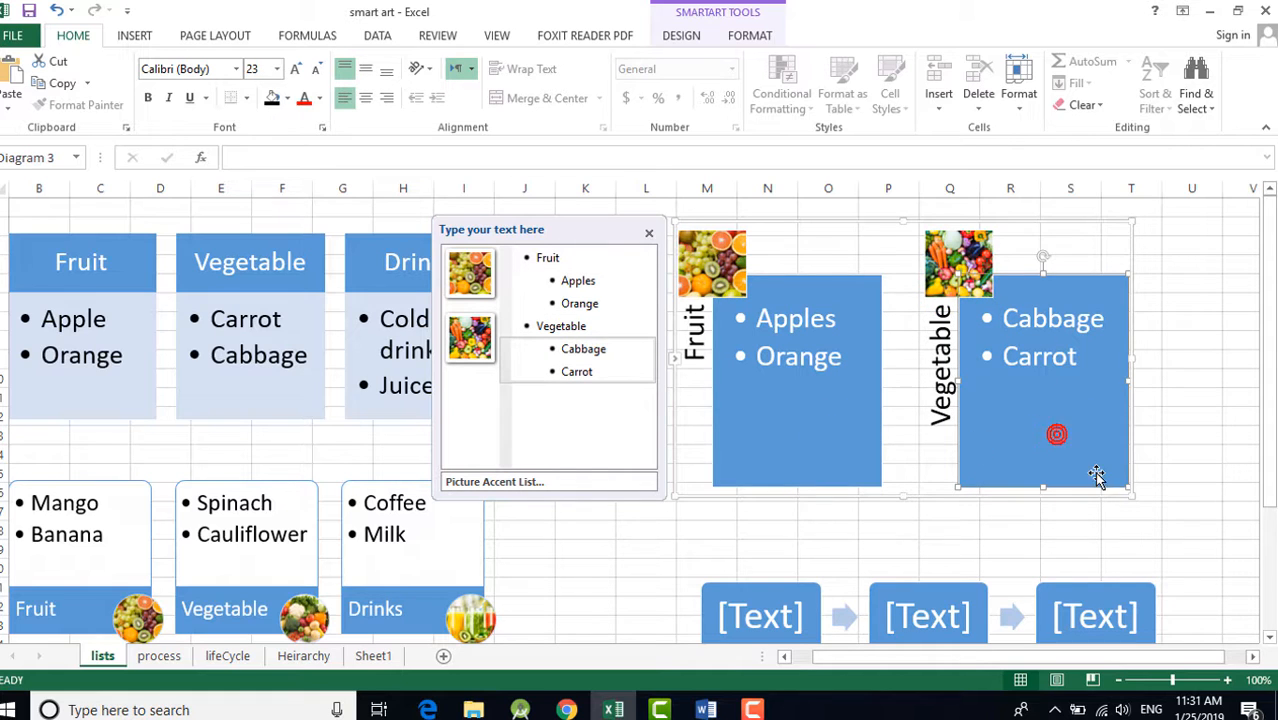
{"action": "left_click", "coordinate": [1067, 222]}
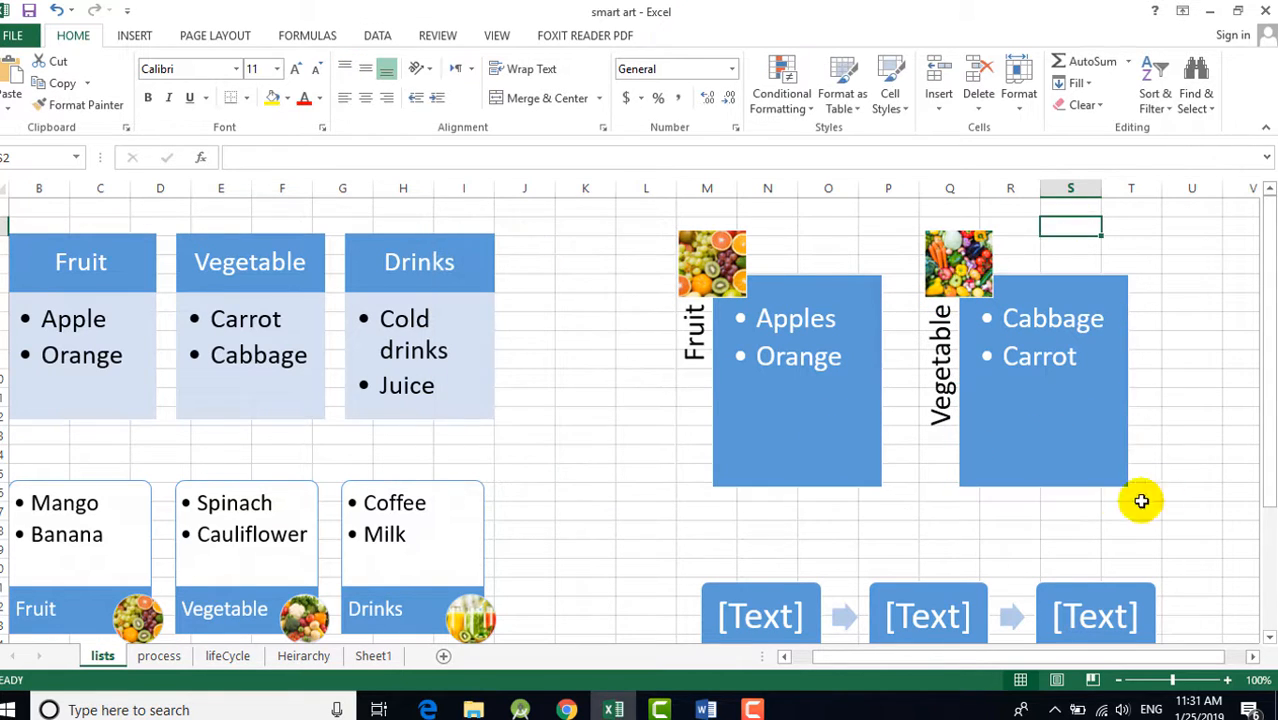
Shrink the Picture Accent List graphic from its lower-right corner so that it spans about columns M to Q.
{"action": "left_click", "coordinate": [836, 440]}
{"action": "left_click", "coordinate": [825, 210]}
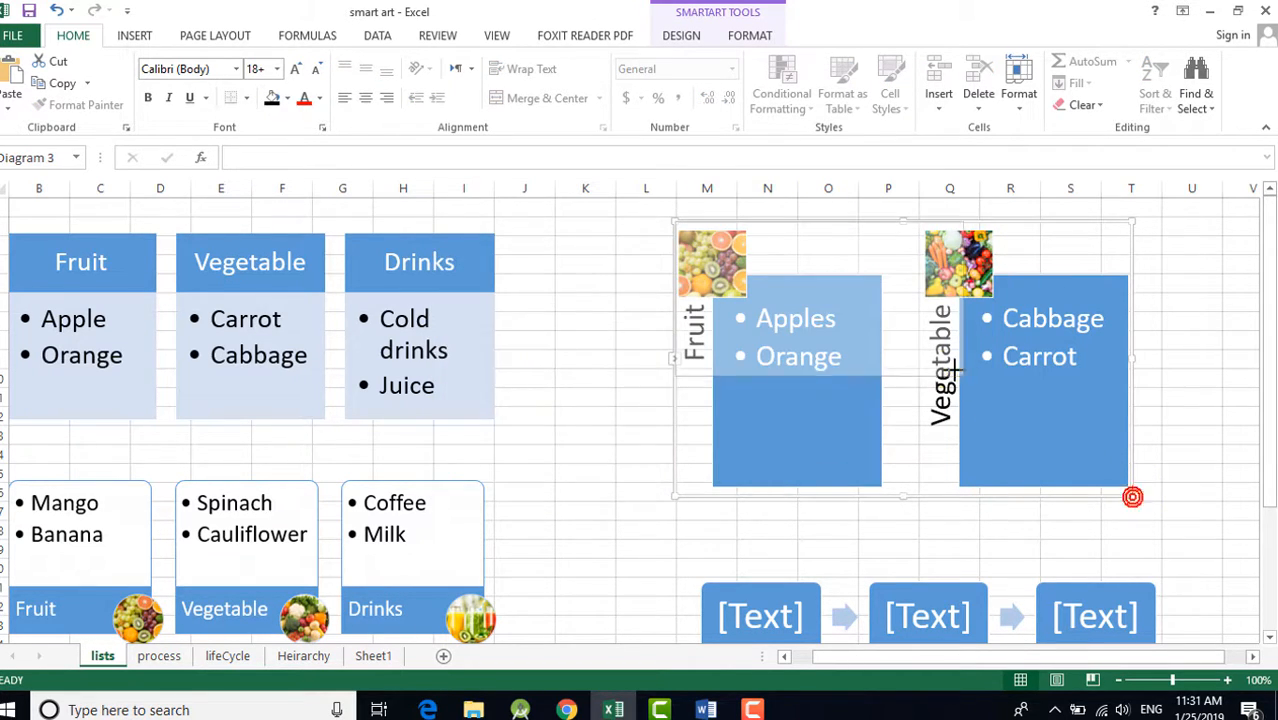
{"action": "left_click_drag", "start_coordinate": [1127, 496], "coordinate": [955, 370]}
{"action": "left_click", "coordinate": [885, 437]}
{"action": "left_click", "coordinate": [916, 363]}
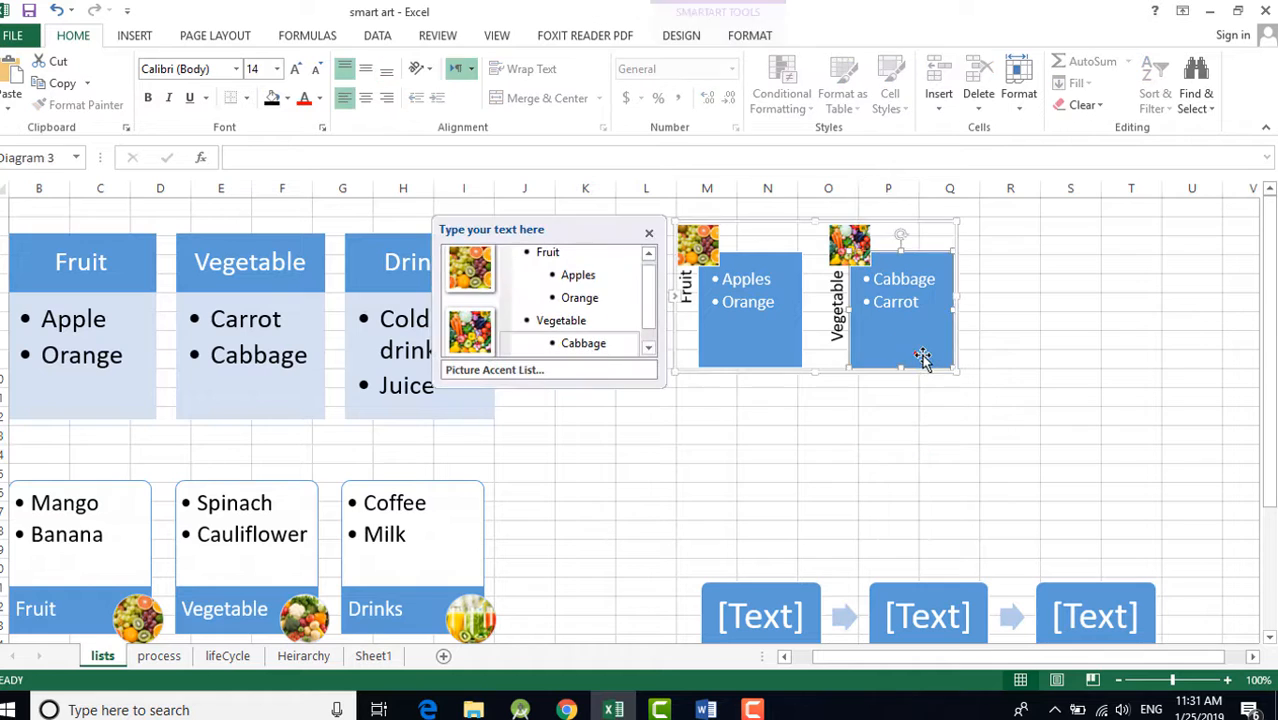
{"action": "left_click", "coordinate": [770, 346]}
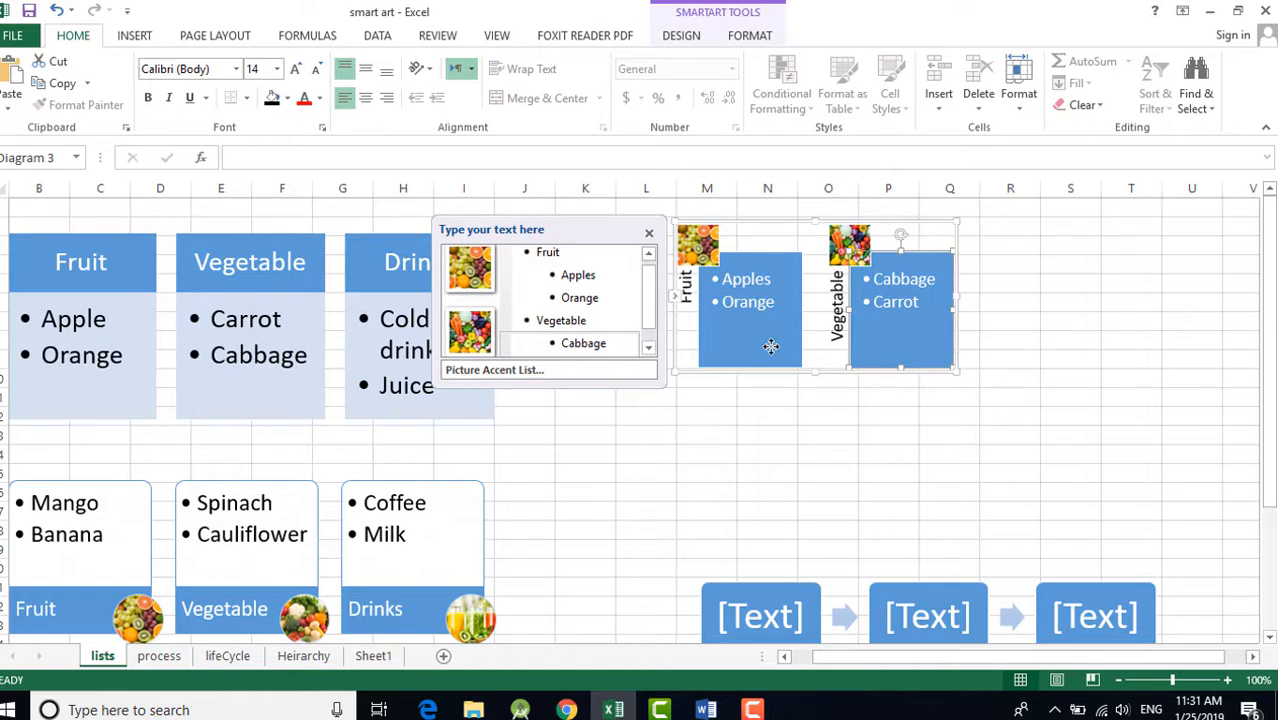
Fill the Apples and Orange box of the Picture Accent List graphic with the darkest orange theme color and deselect the graphic.
{"action": "left_click", "coordinate": [765, 36]}
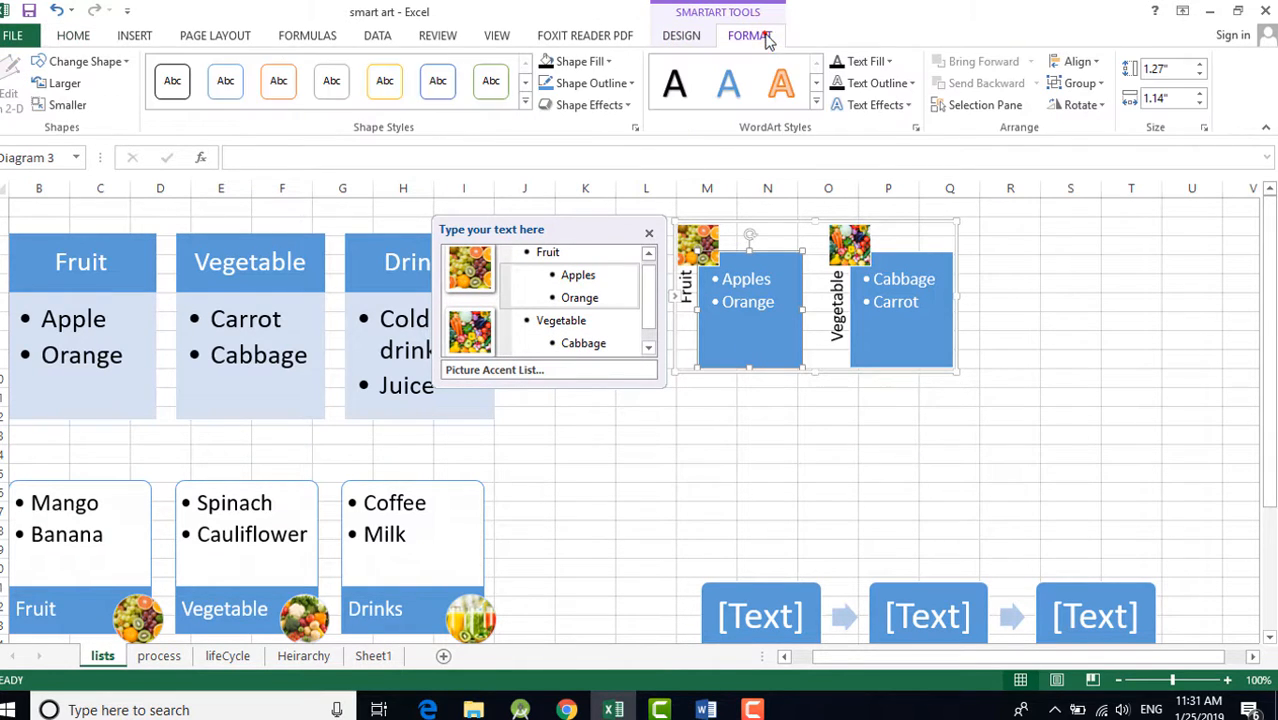
{"action": "left_click", "coordinate": [600, 62]}
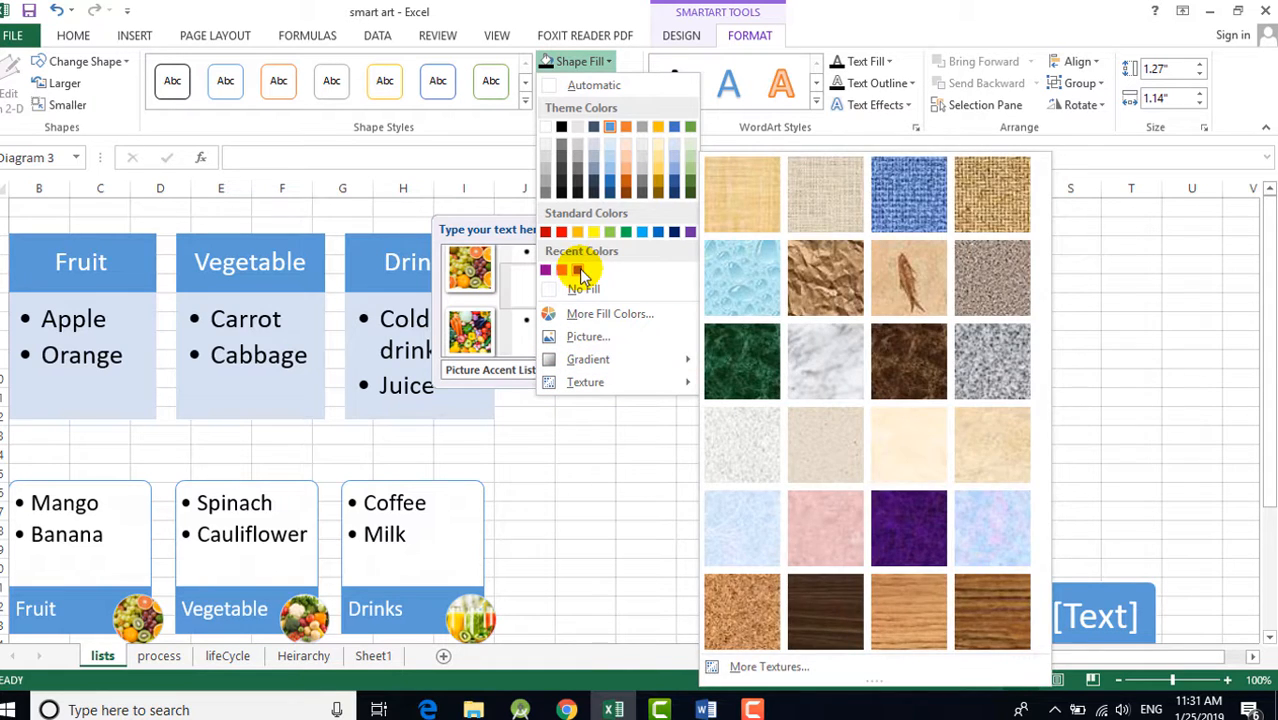
{"action": "left_click", "coordinate": [626, 192]}
{"action": "left_click", "coordinate": [1059, 343]}
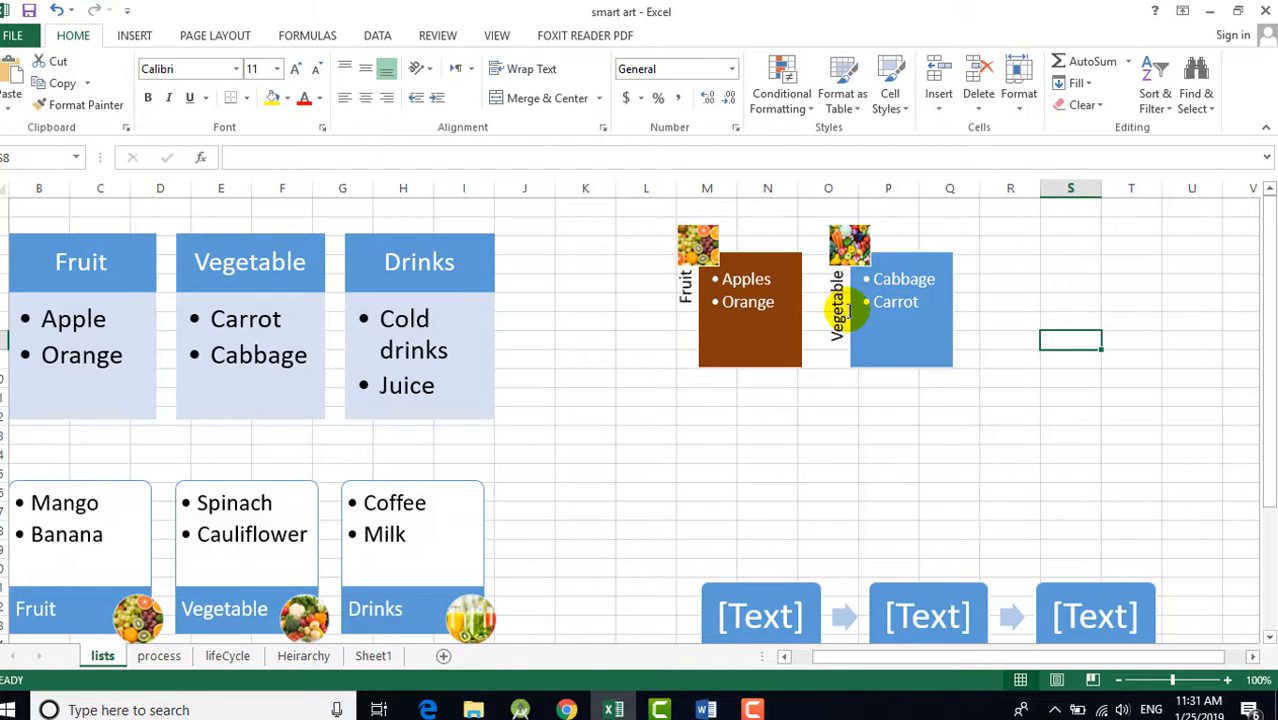
{"action": "left_click", "coordinate": [838, 316]}
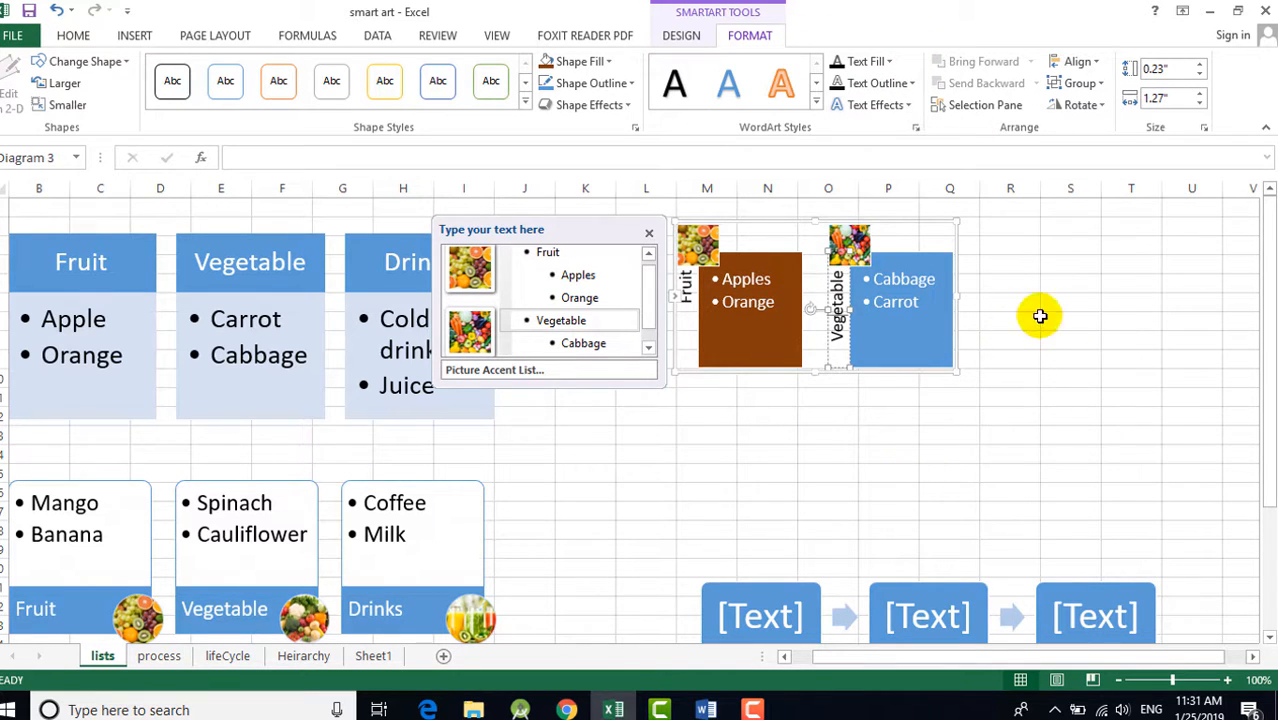
{"action": "left_click", "coordinate": [1095, 321]}
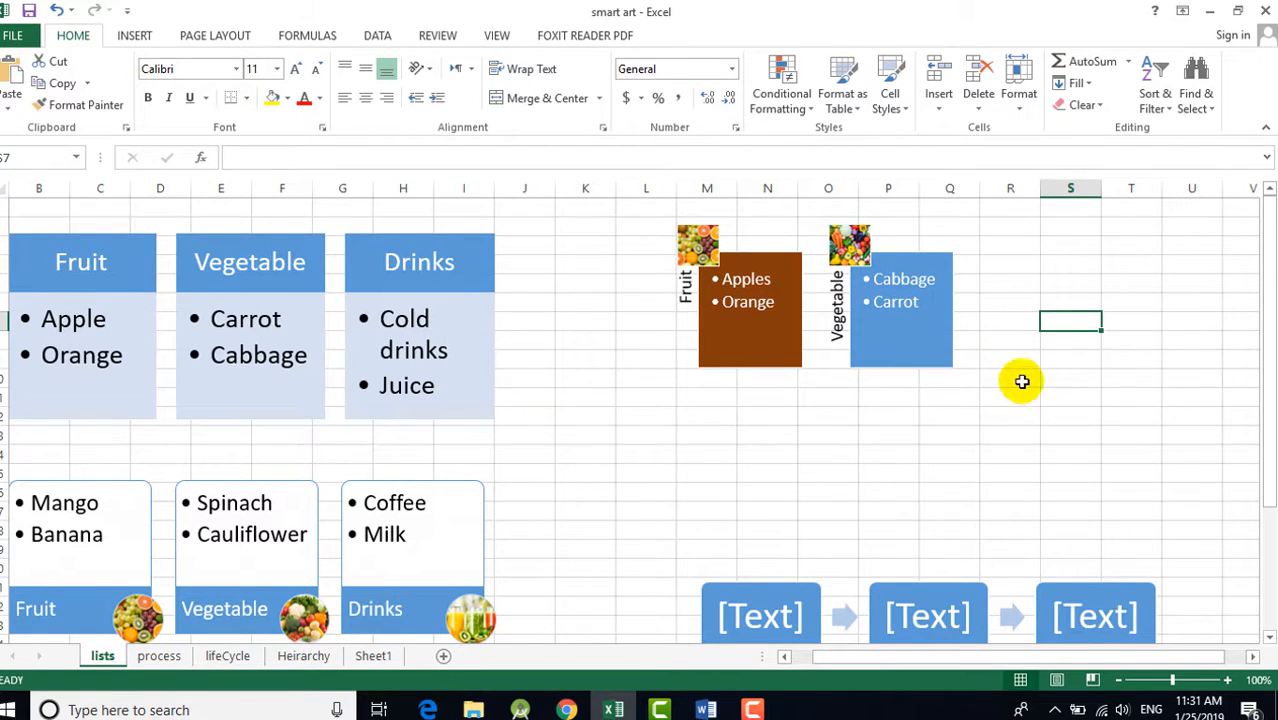
Move the Basic Process graphic up to just below the Picture Accent List graphic.
{"action": "scroll", "coordinate": [1268, 410], "scroll_direction": "down", "scroll_amount": 1}
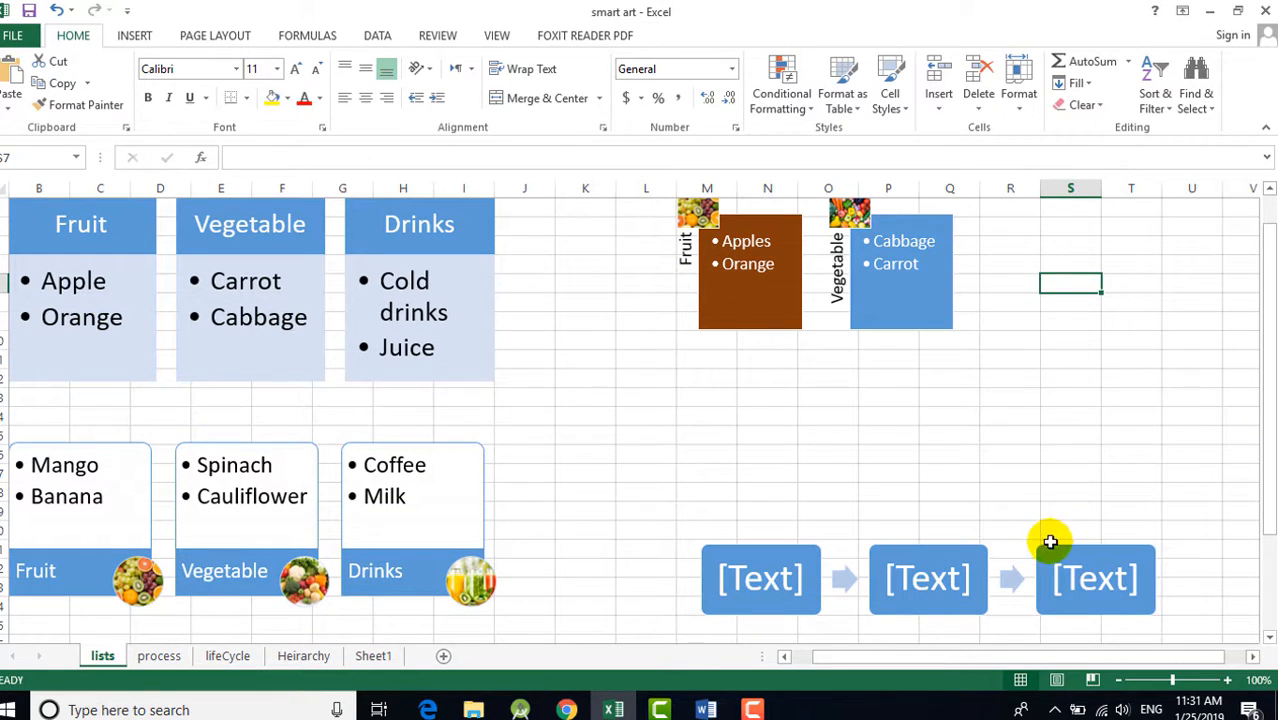
{"action": "left_click", "coordinate": [1050, 545]}
{"action": "left_click_drag", "start_coordinate": [1013, 442], "coordinate": [1019, 364]}
Fill the three Basic Process boxes with the texts step1, Step 2 and Step 3.
{"action": "left_click", "coordinate": [747, 503]}
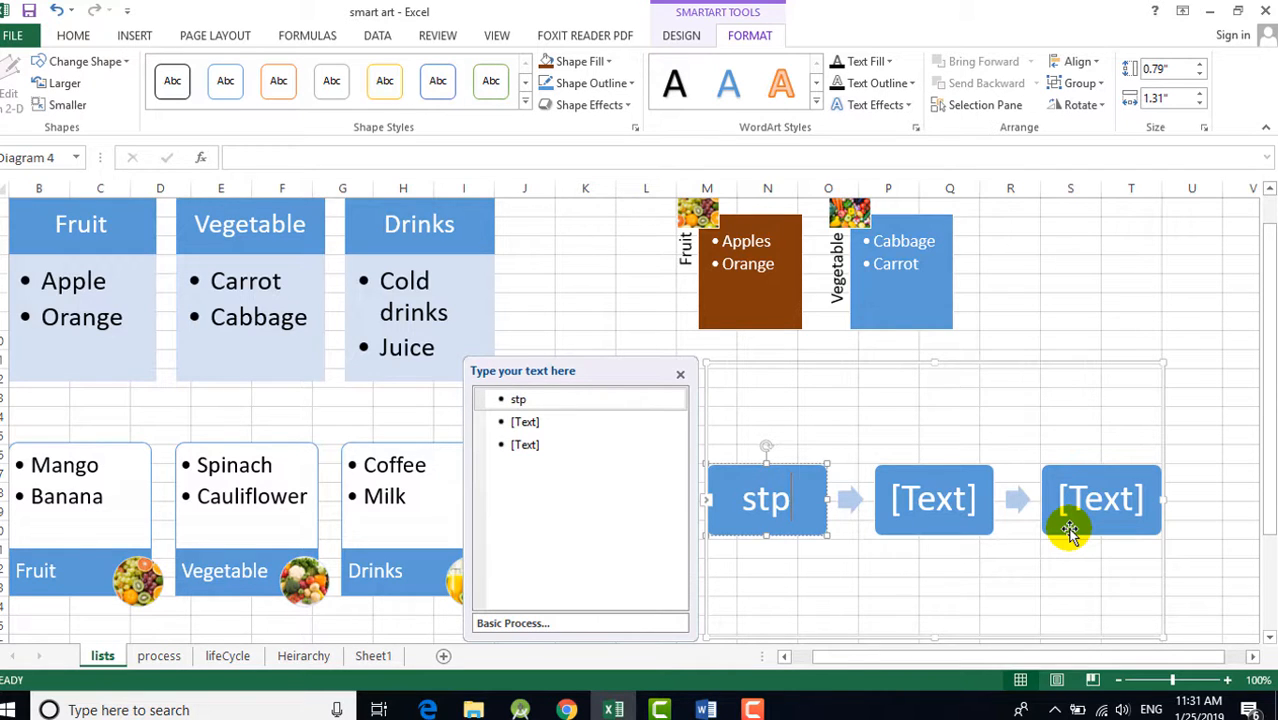
{"action": "type", "text": "step1"}
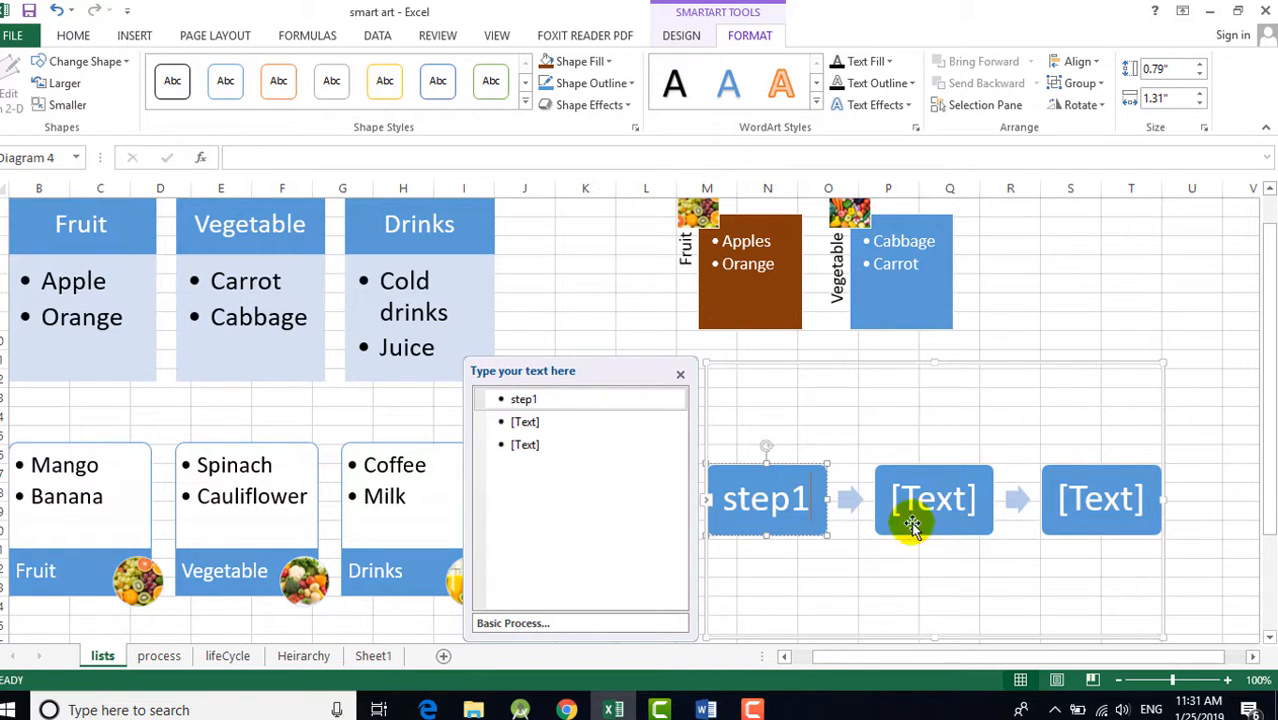
{"action": "left_click", "coordinate": [923, 507]}
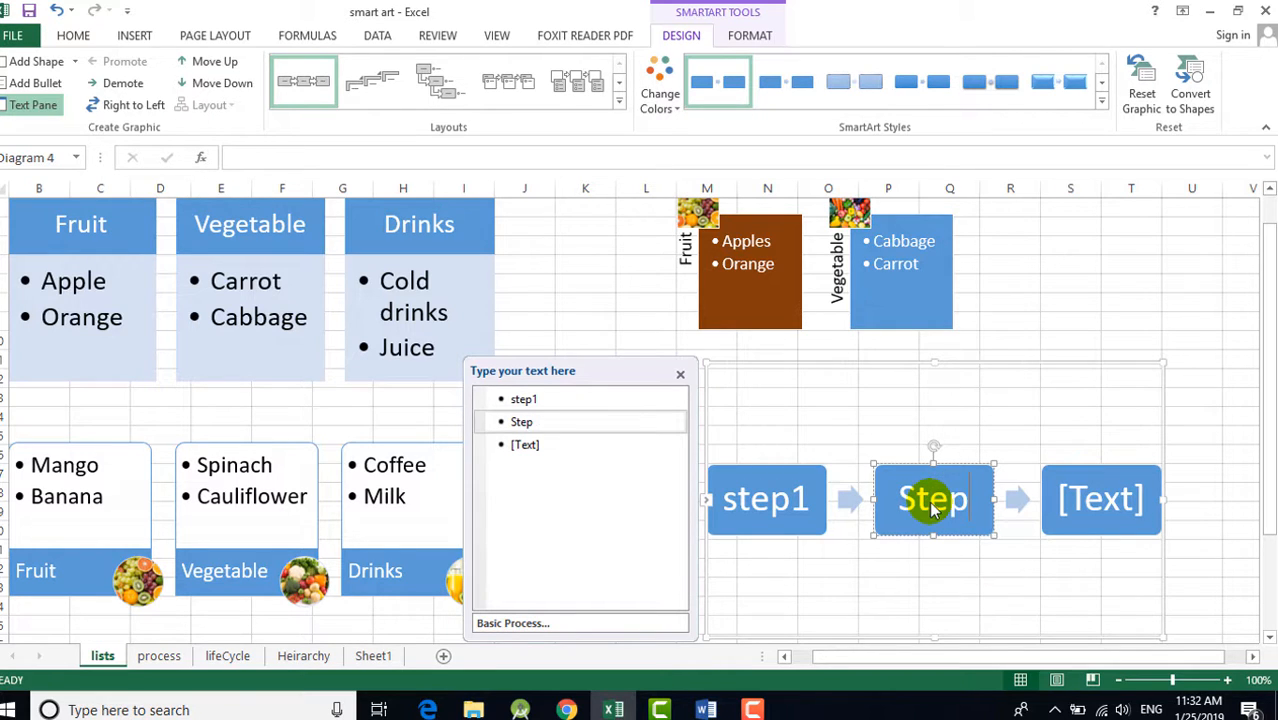
{"action": "type", "text": "Step 2"}
{"action": "left_click", "coordinate": [1094, 499]}
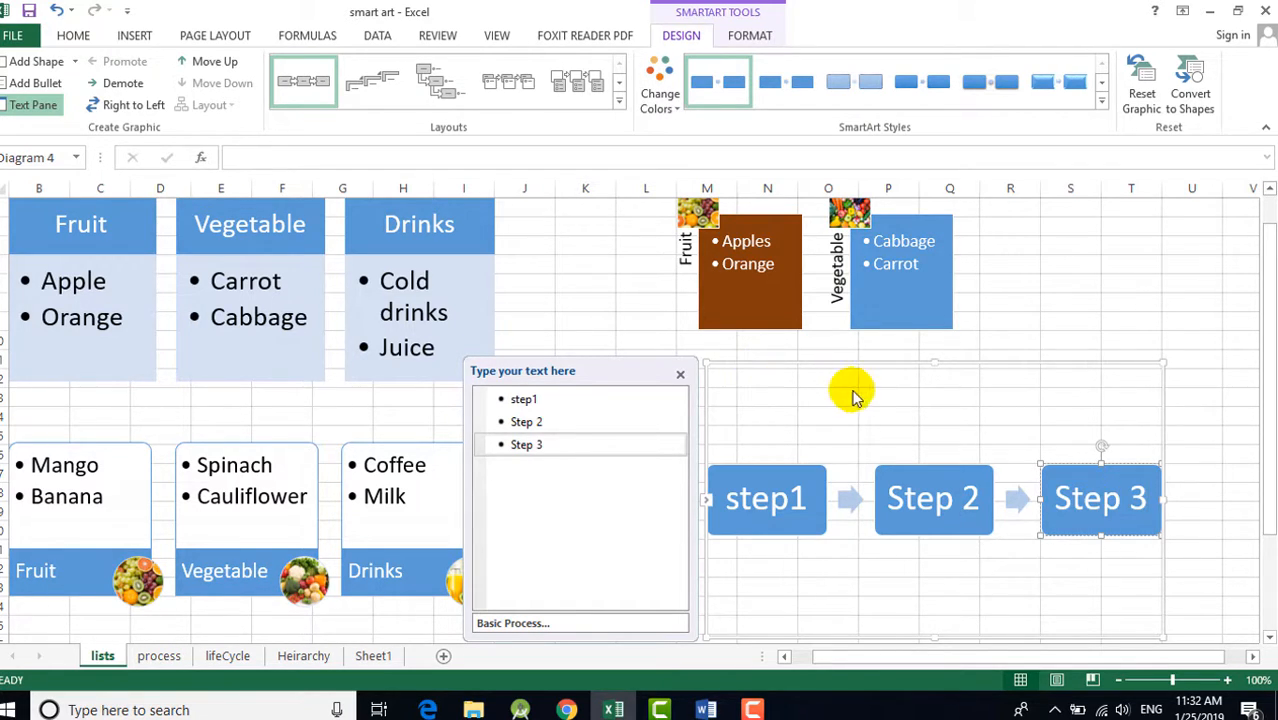
{"action": "left_click", "coordinate": [1067, 273]}
Try several process layouts on the step graphic, including Step Up Process and Picture Accent Process, and settle on Continuous Block Process.
{"action": "left_click", "coordinate": [1058, 495]}
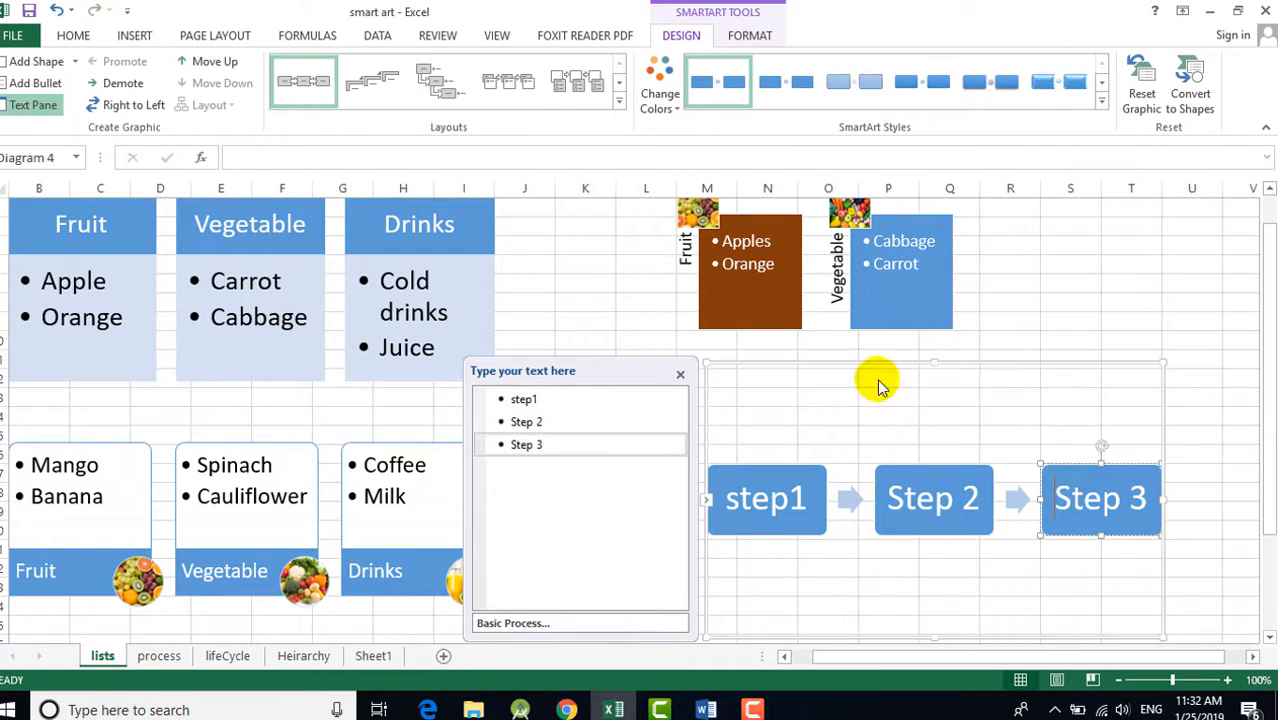
{"action": "left_click", "coordinate": [378, 88]}
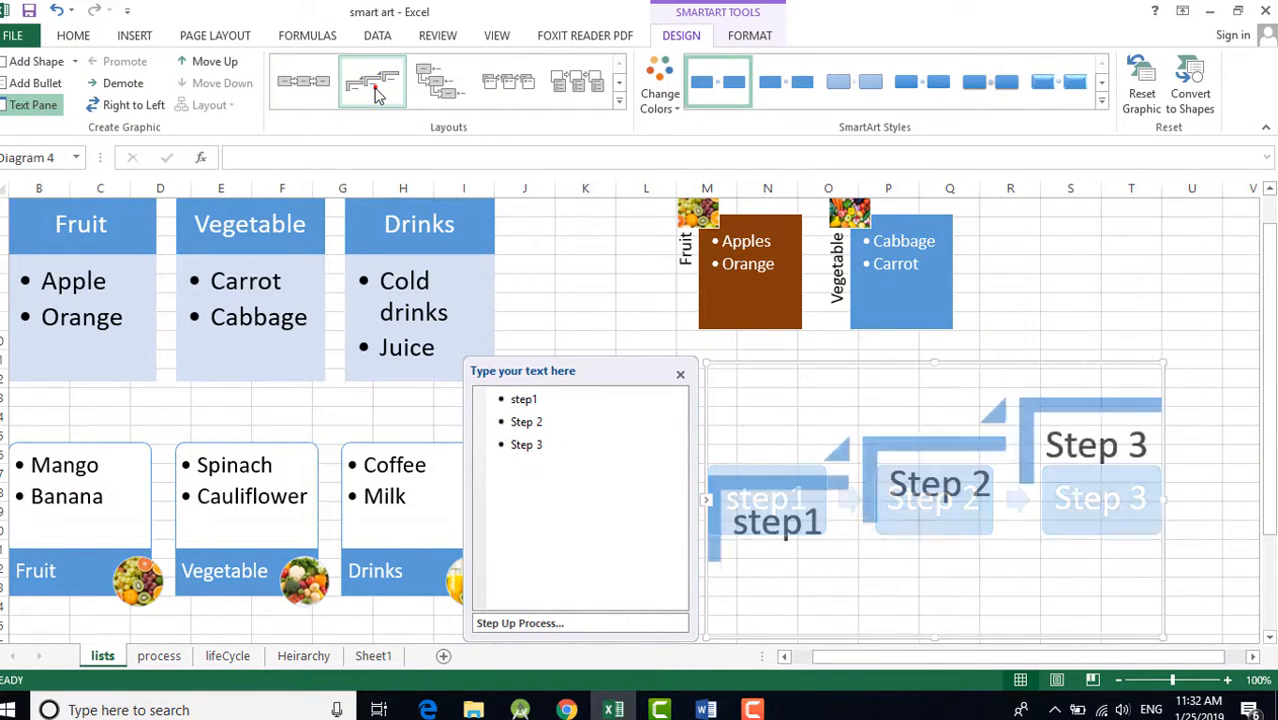
{"action": "left_click", "coordinate": [445, 90]}
{"action": "left_click", "coordinate": [508, 85]}
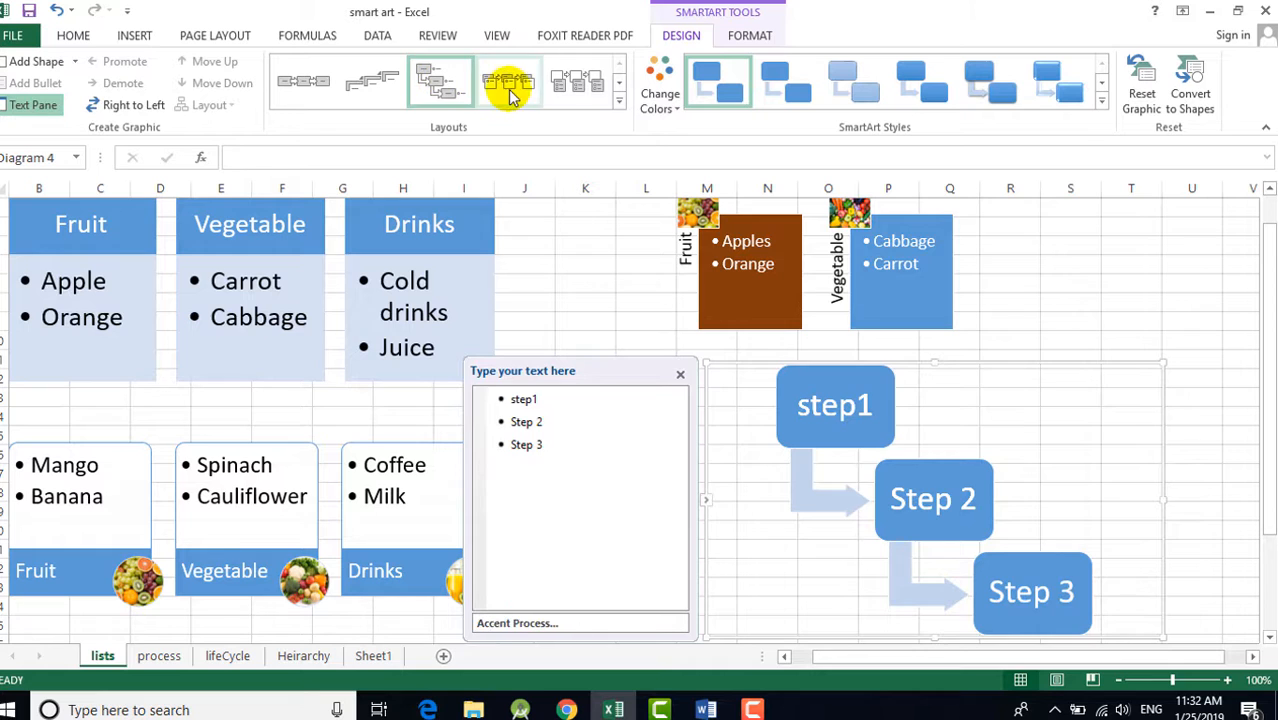
{"action": "left_click", "coordinate": [596, 87]}
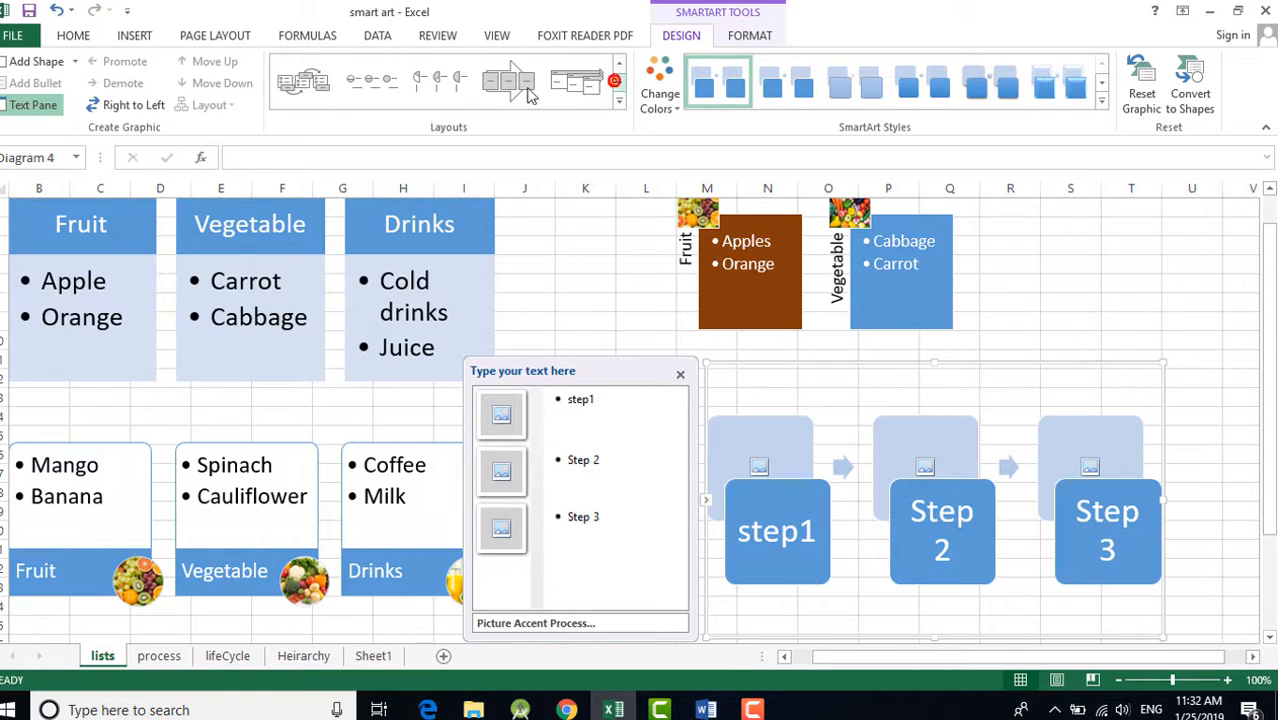
{"action": "left_click", "coordinate": [559, 87]}
{"action": "left_click", "coordinate": [522, 86]}
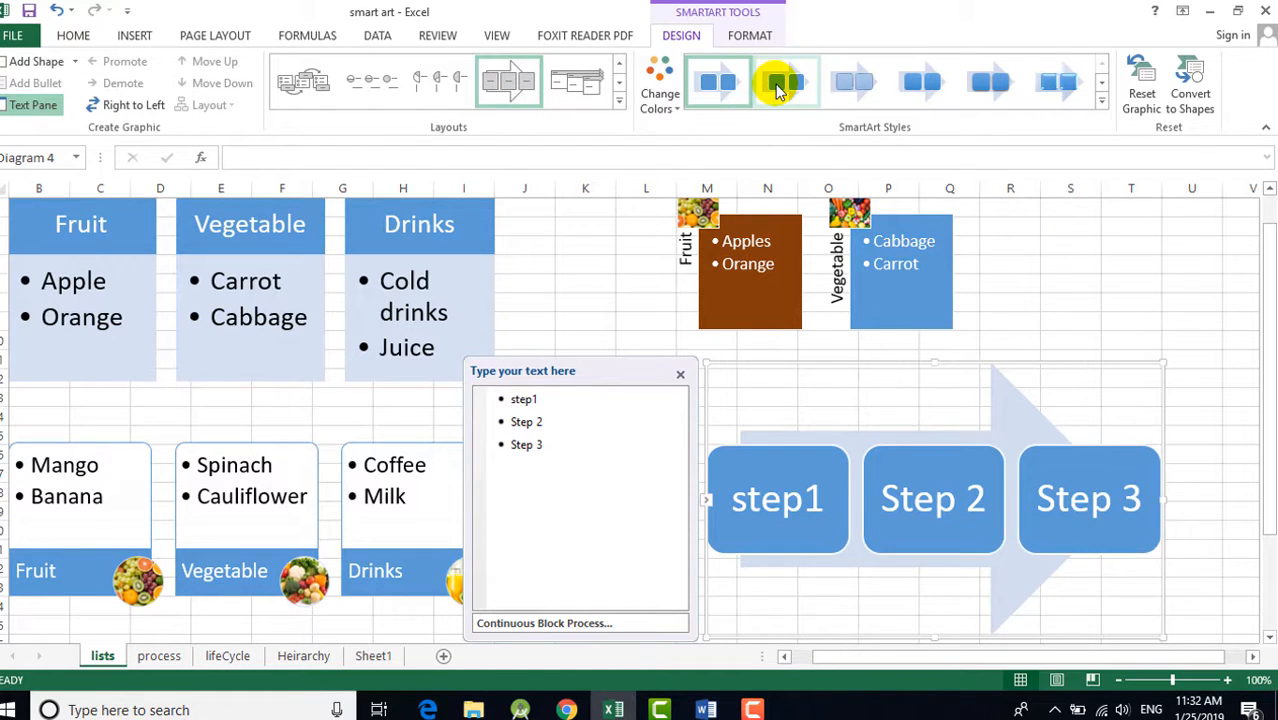
Apply the glossy bevelled 3-D SmartArt style to the Continuous Block Process graphic and shrink it to span about columns M to R.
{"action": "left_click", "coordinate": [1101, 82]}
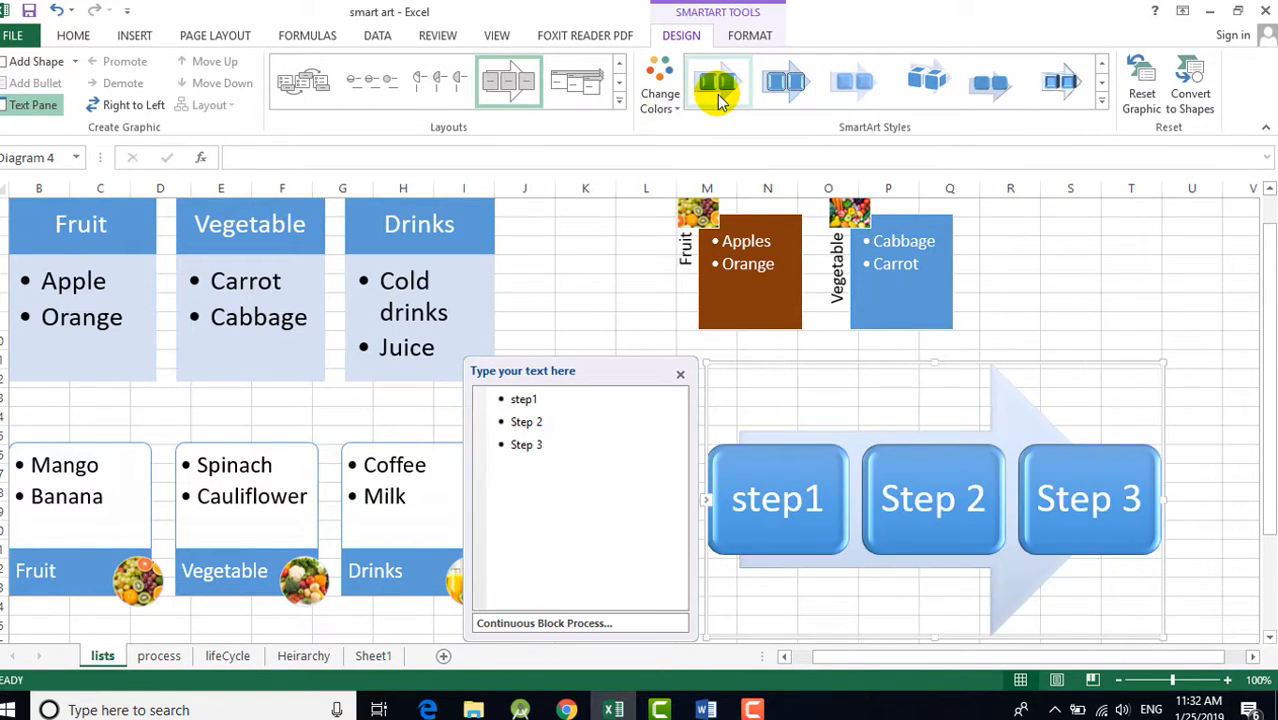
{"action": "left_click", "coordinate": [1031, 231]}
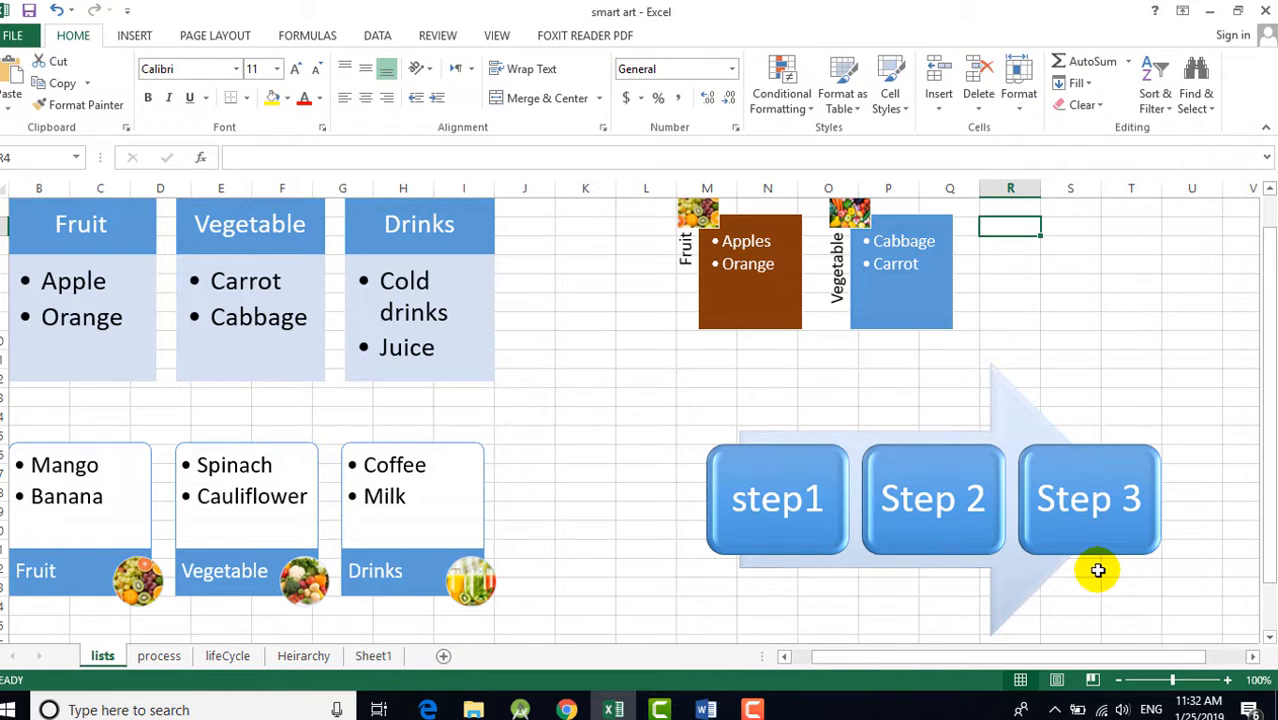
{"action": "left_click", "coordinate": [1043, 545]}
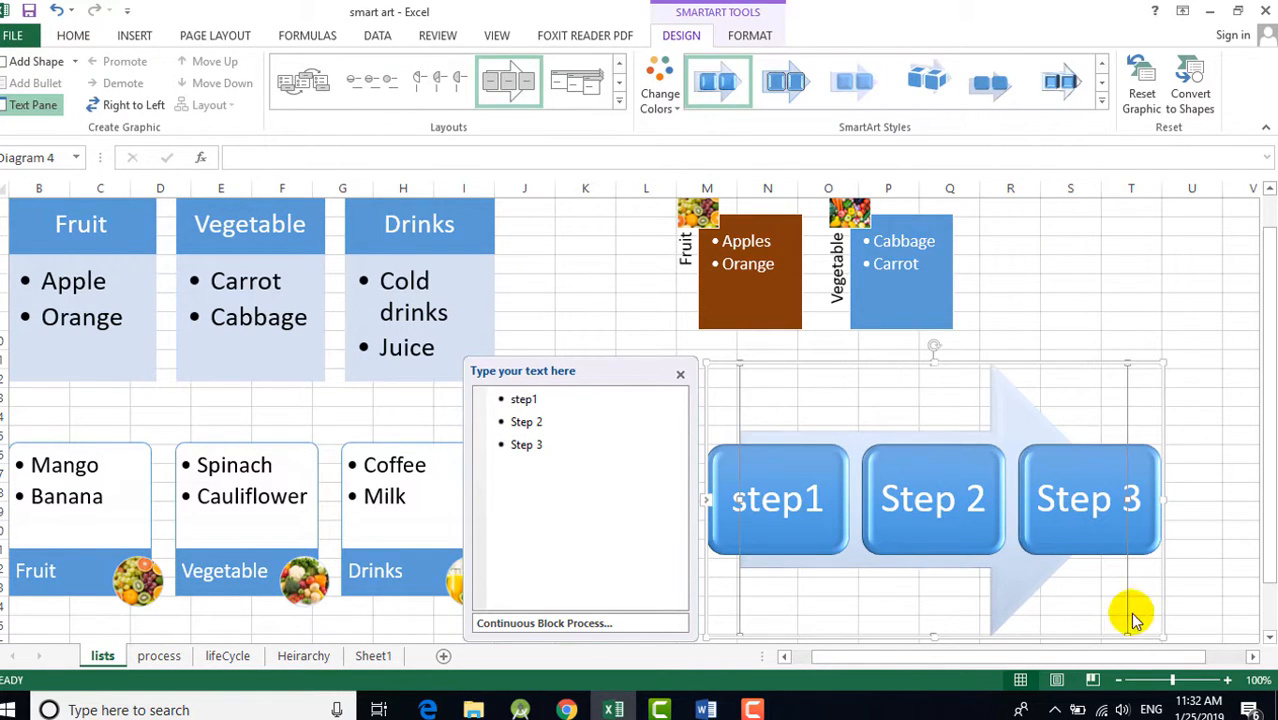
{"action": "left_click", "coordinate": [1136, 303]}
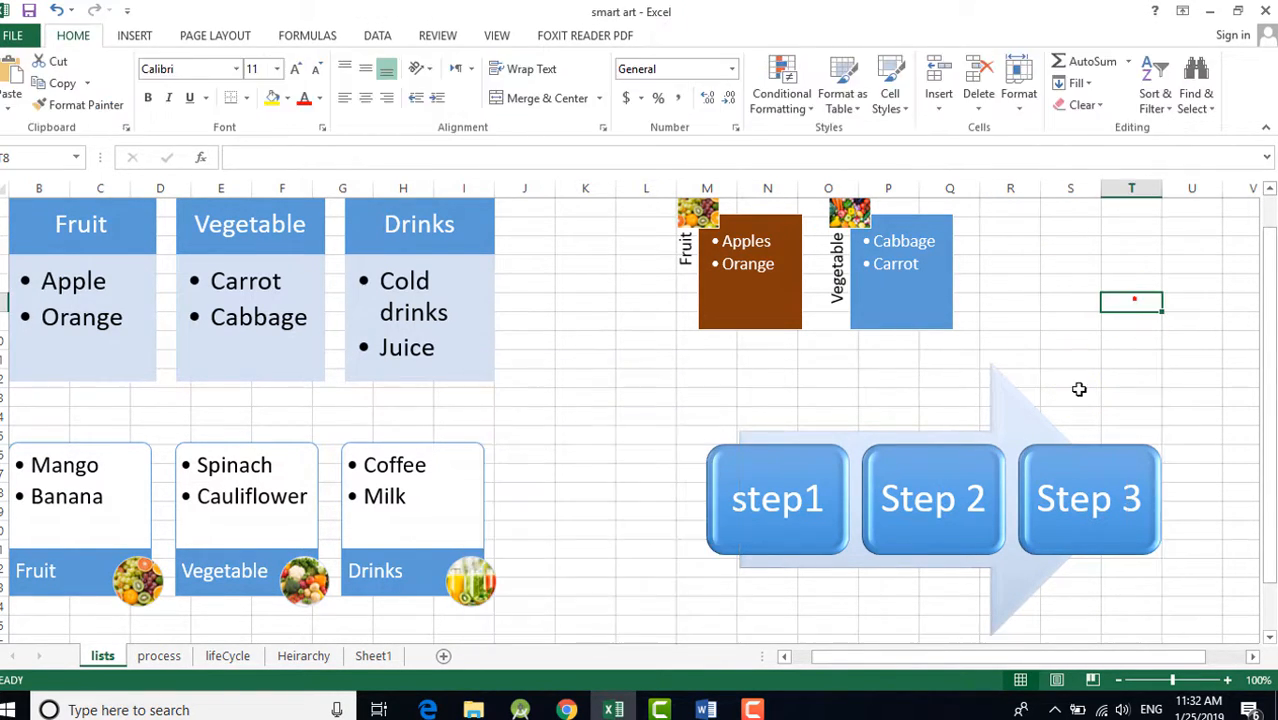
{"action": "left_click", "coordinate": [1019, 433]}
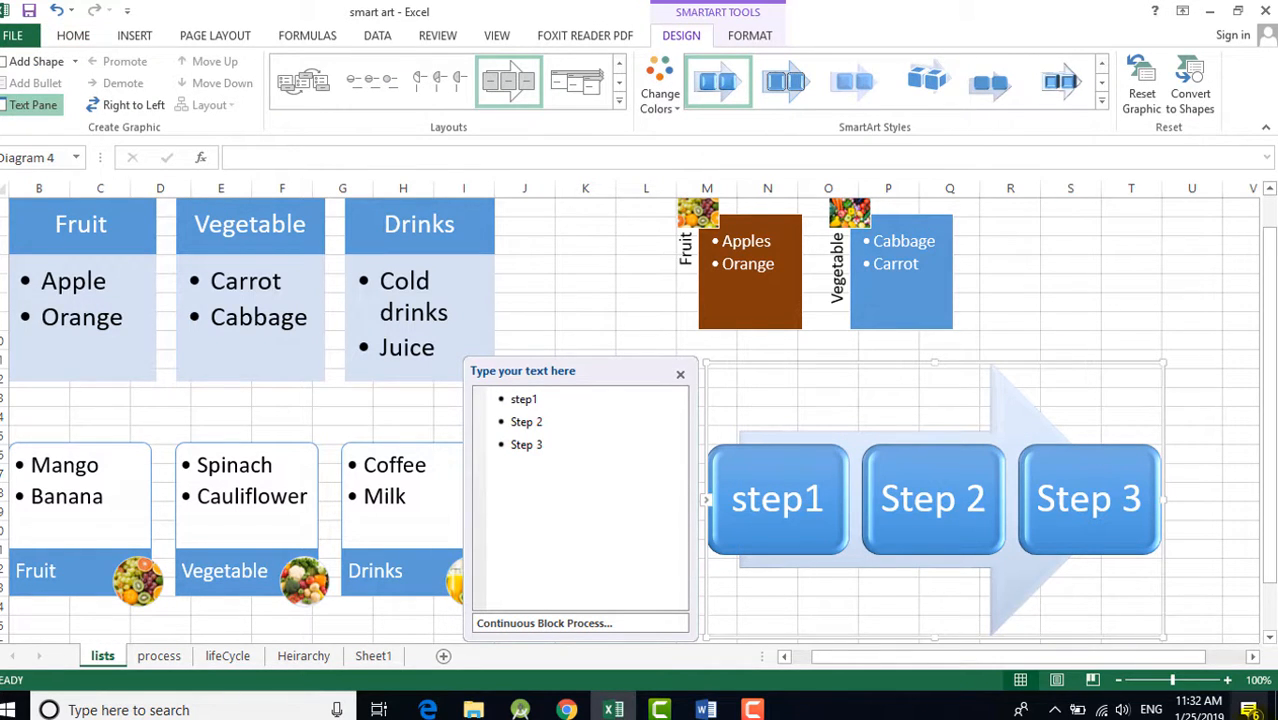
{"action": "left_click_drag", "start_coordinate": [1162, 637], "coordinate": [1044, 537]}
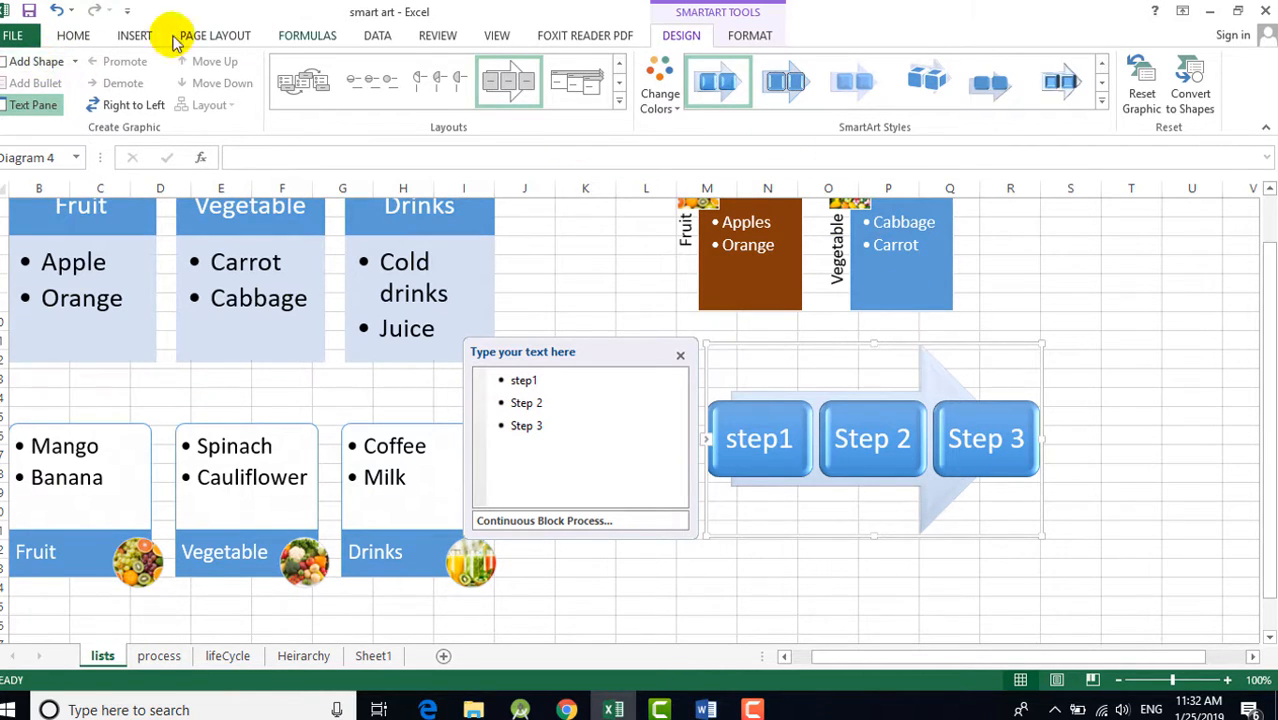
Add a shape after Step 3 in the process graphic, label it Step 4 and deselect the graphic.
{"action": "double_click", "coordinate": [688, 38]}
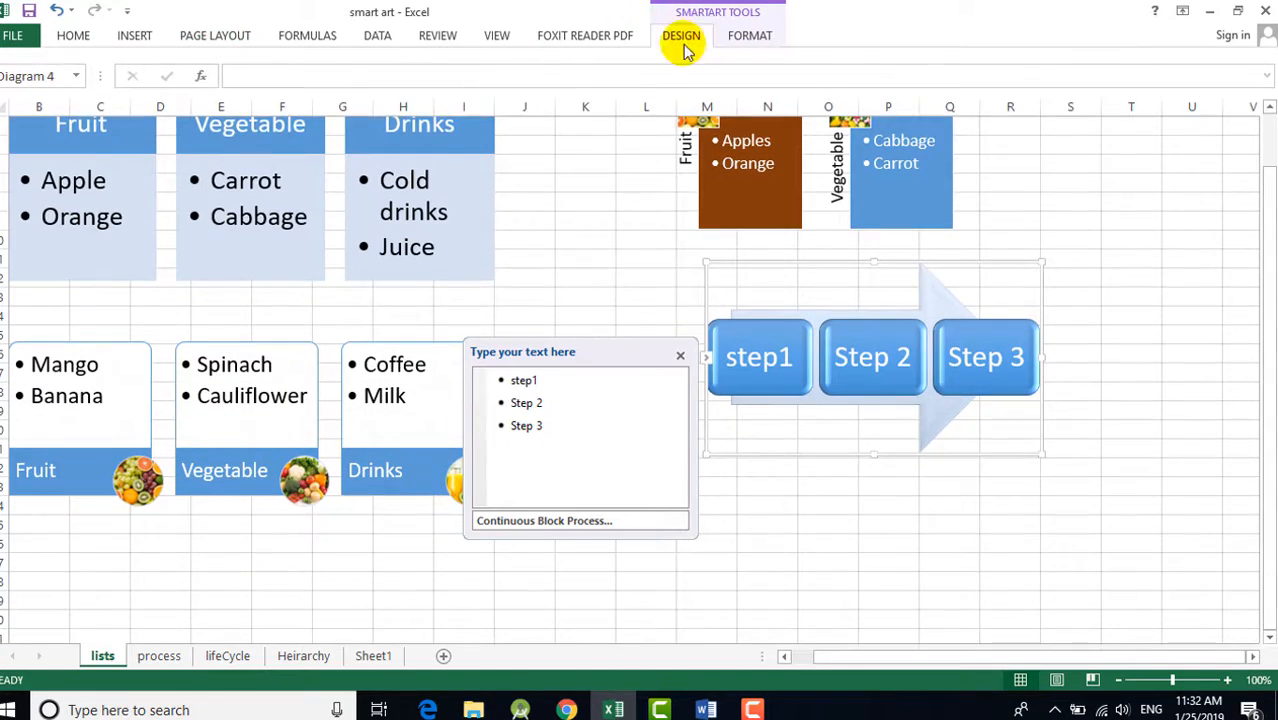
{"action": "left_click", "coordinate": [683, 40]}
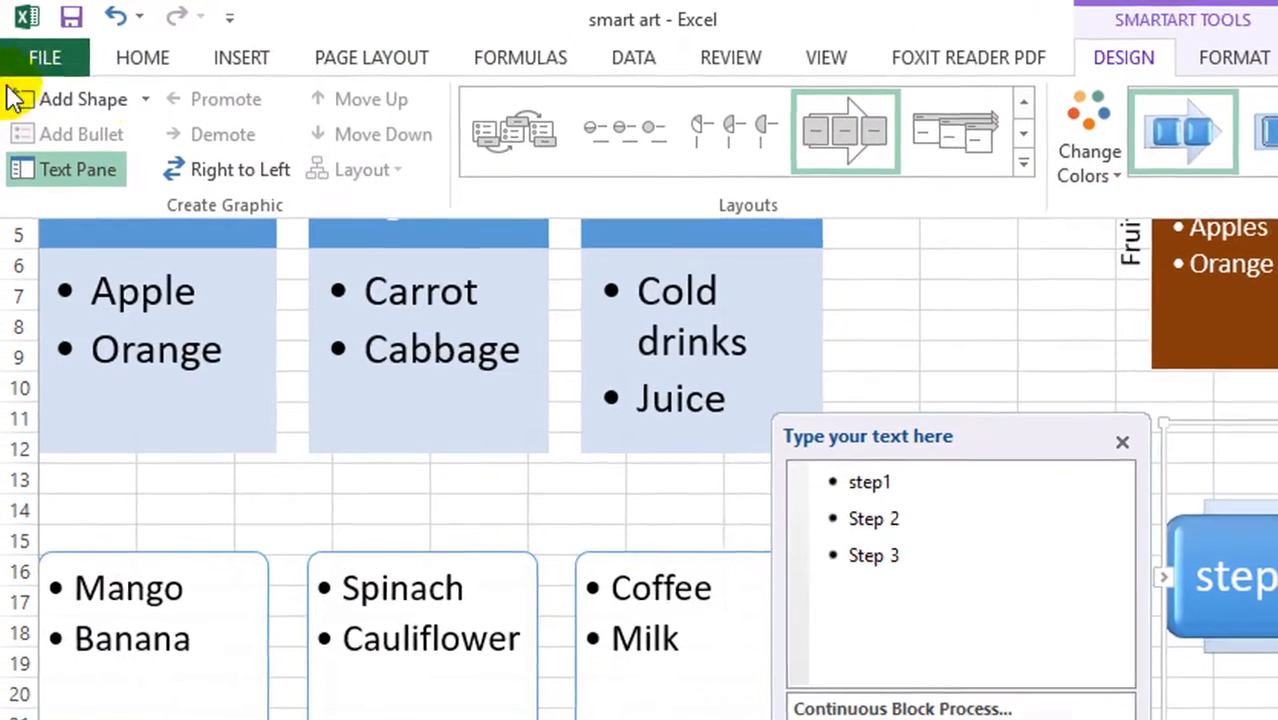
{"action": "left_click", "coordinate": [145, 100]}
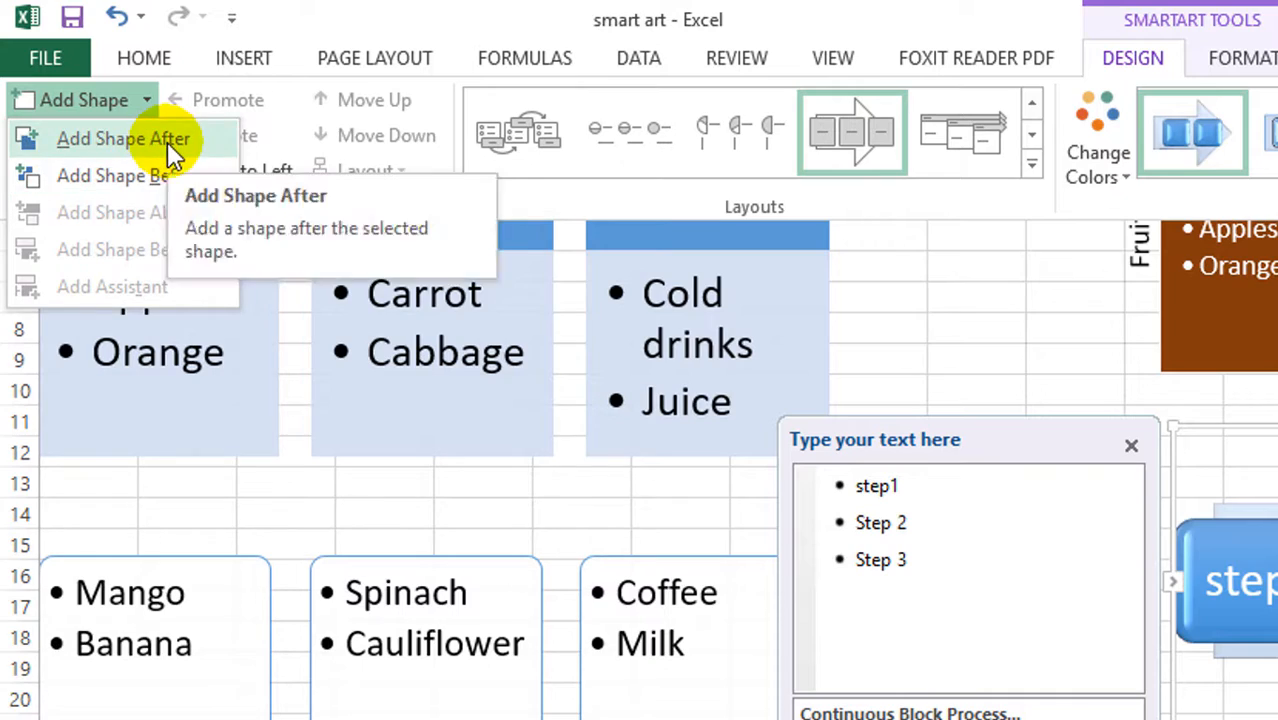
{"action": "left_click", "coordinate": [167, 142]}
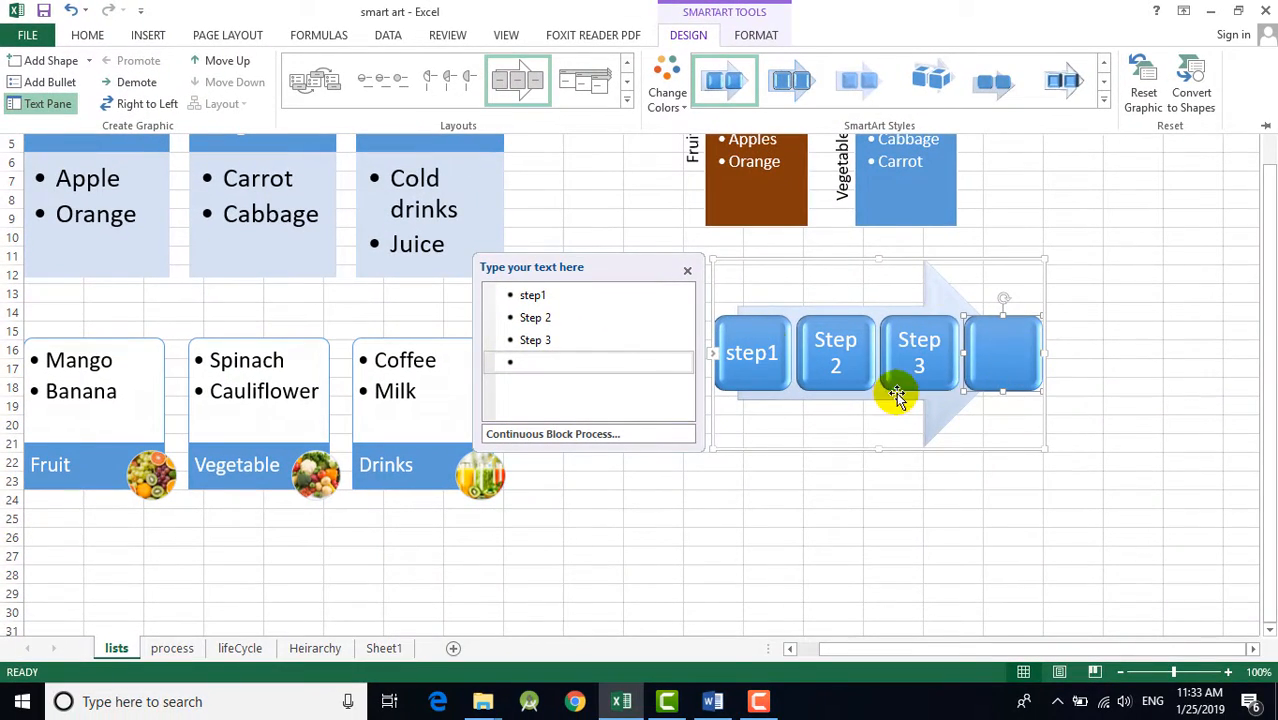
{"action": "left_click", "coordinate": [585, 363]}
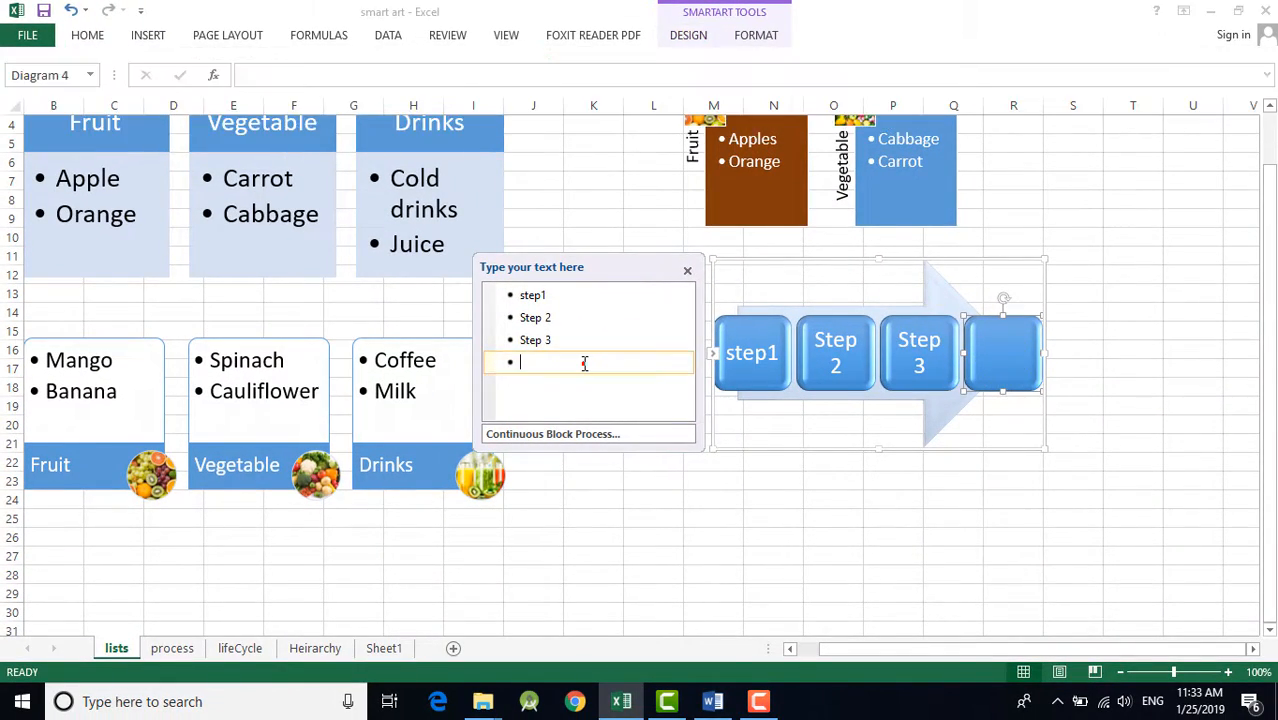
{"action": "left_click", "coordinate": [1012, 370]}
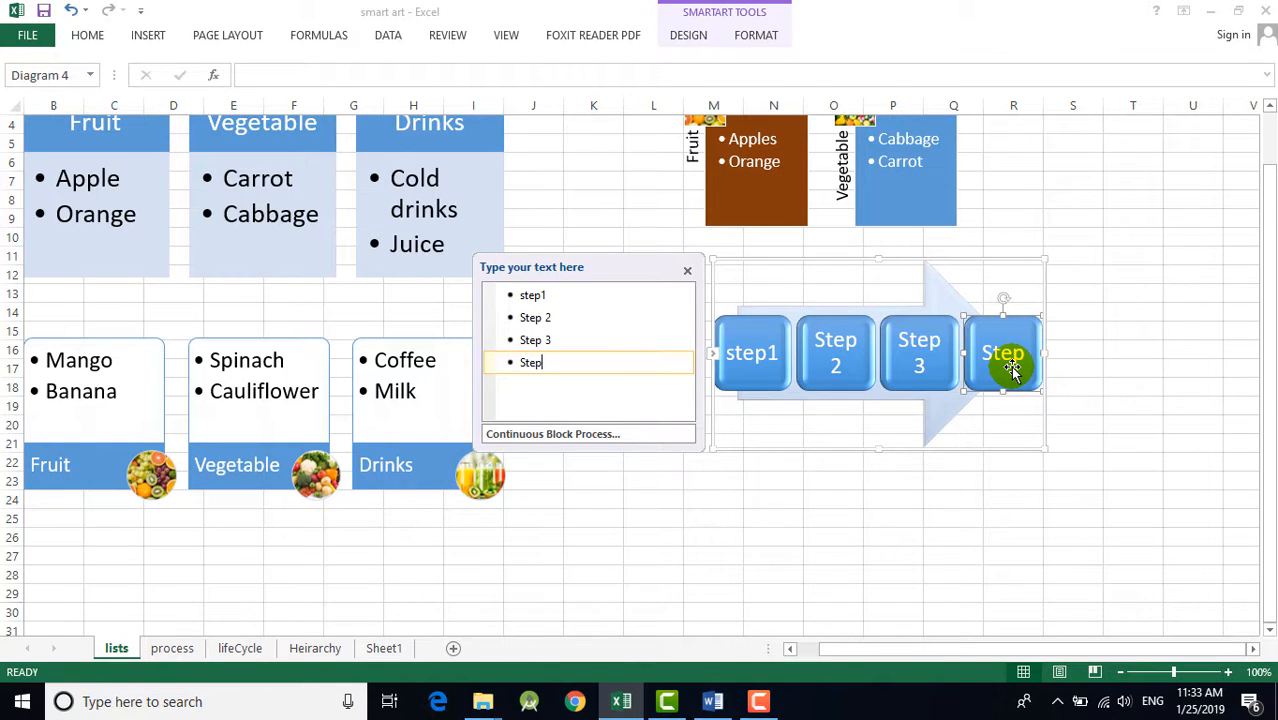
{"action": "left_click", "coordinate": [1126, 355]}
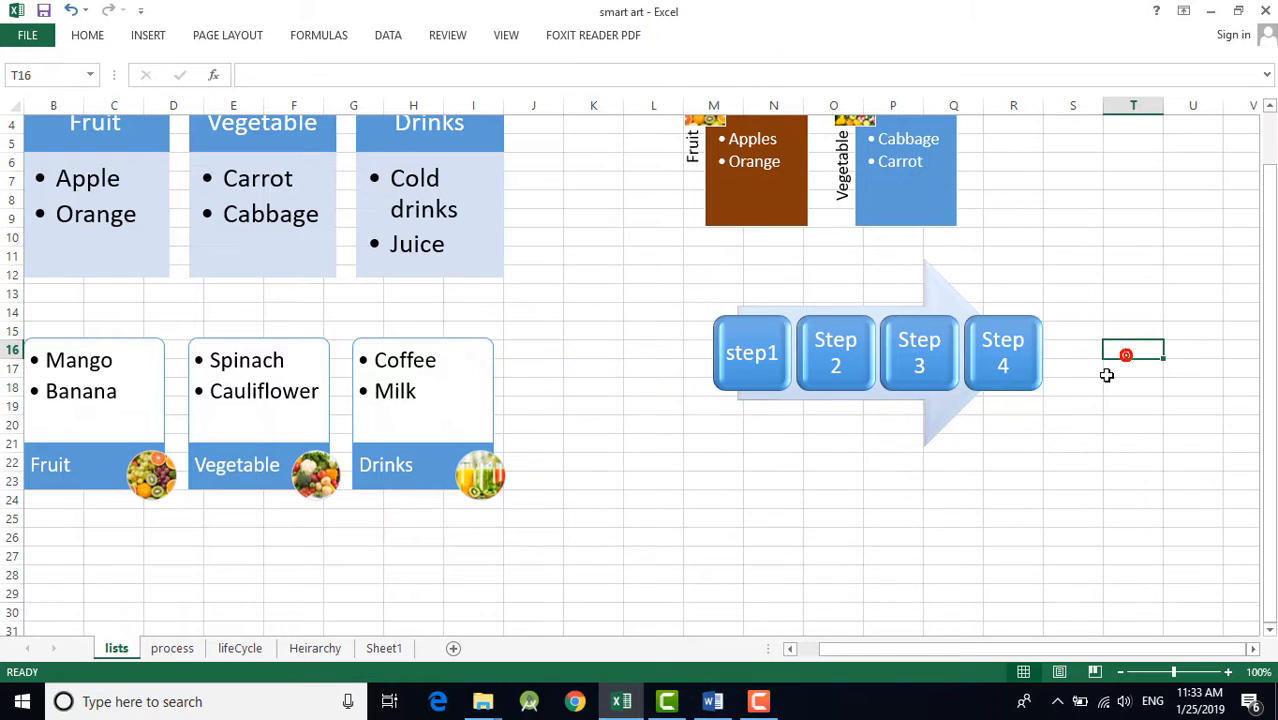
{"action": "left_click", "coordinate": [952, 478]}
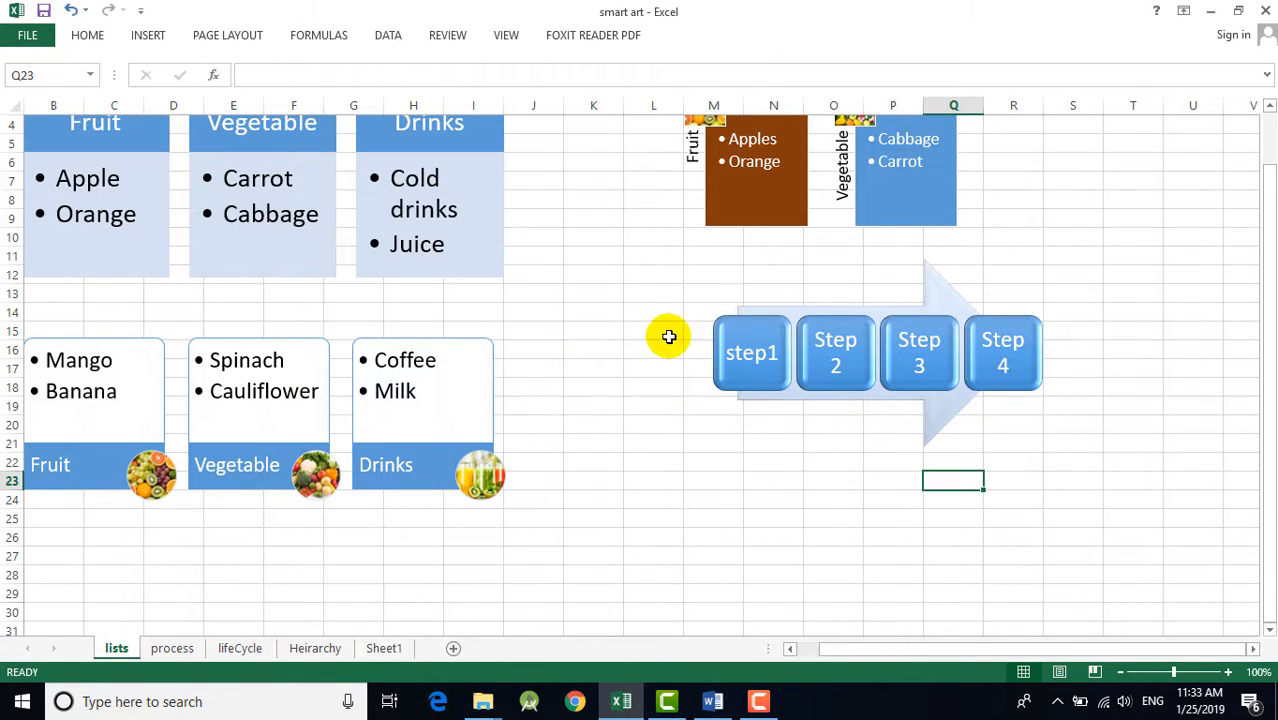
Insert a Basic Cycle SmartArt graphic from the Cycle category and shrink it from its upper-right corner to clear the process graphic.
{"action": "left_click", "coordinate": [148, 38]}
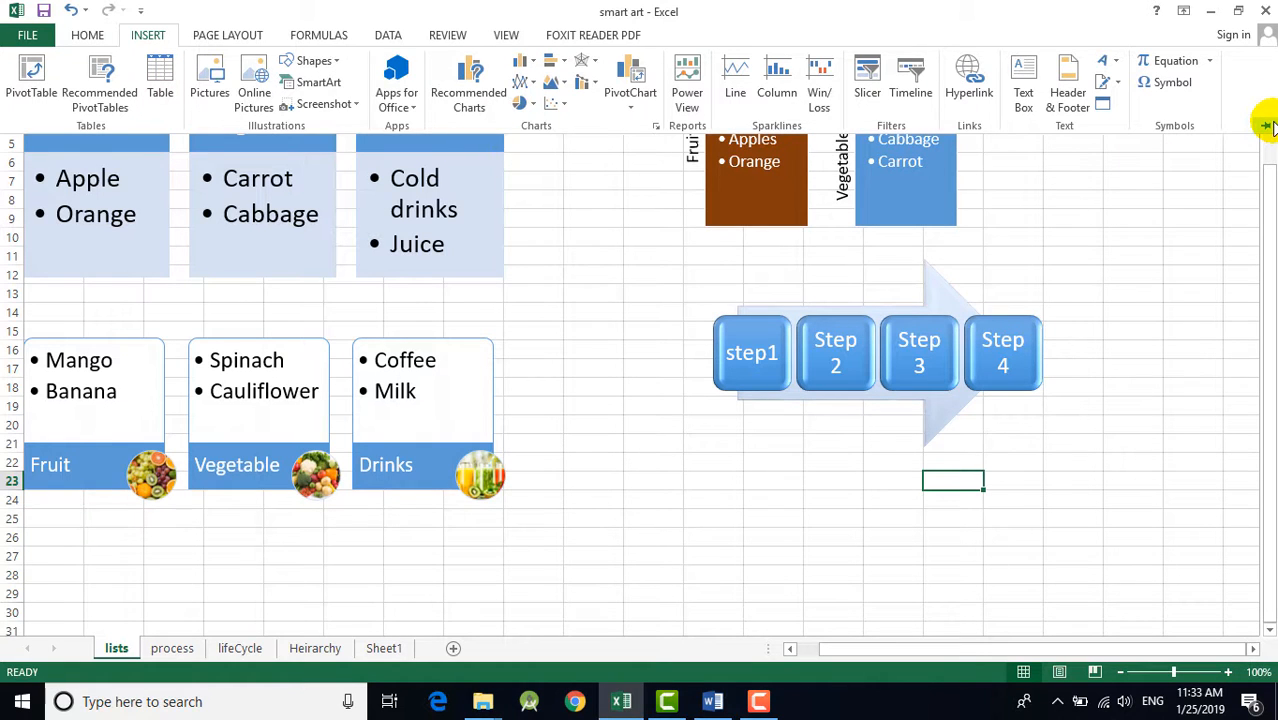
{"action": "left_click", "coordinate": [312, 82]}
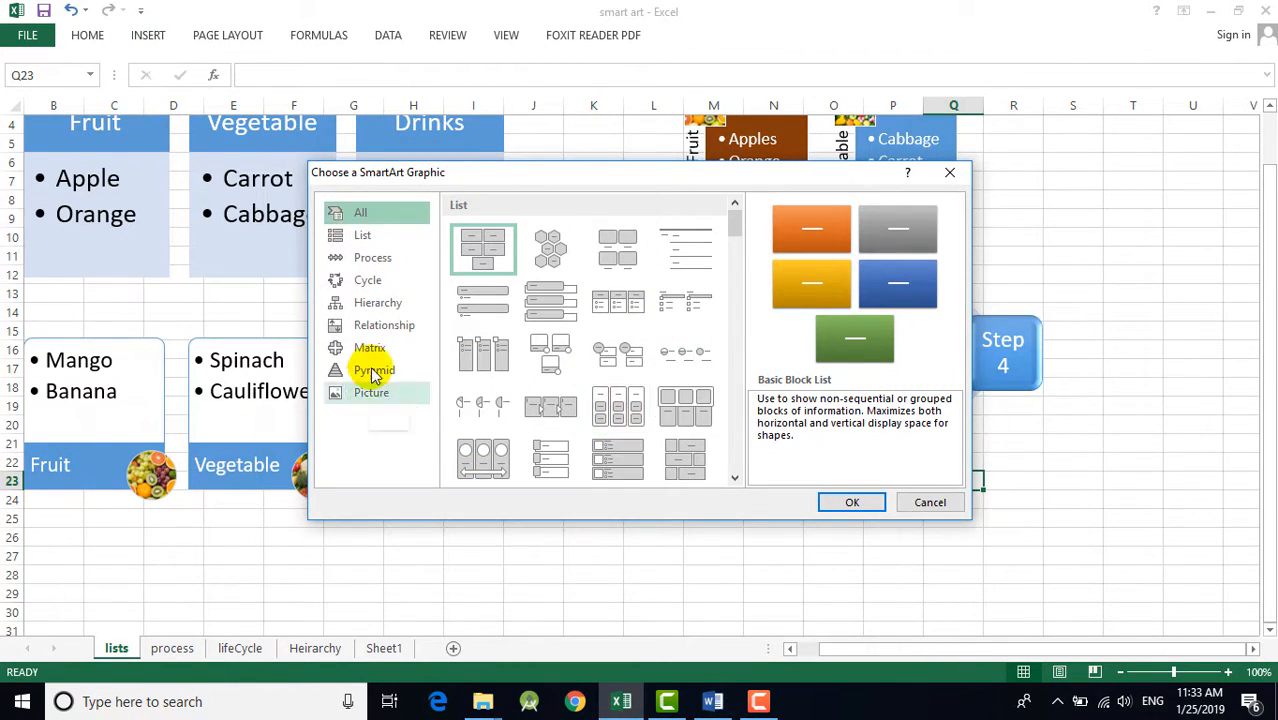
{"action": "left_click", "coordinate": [368, 282]}
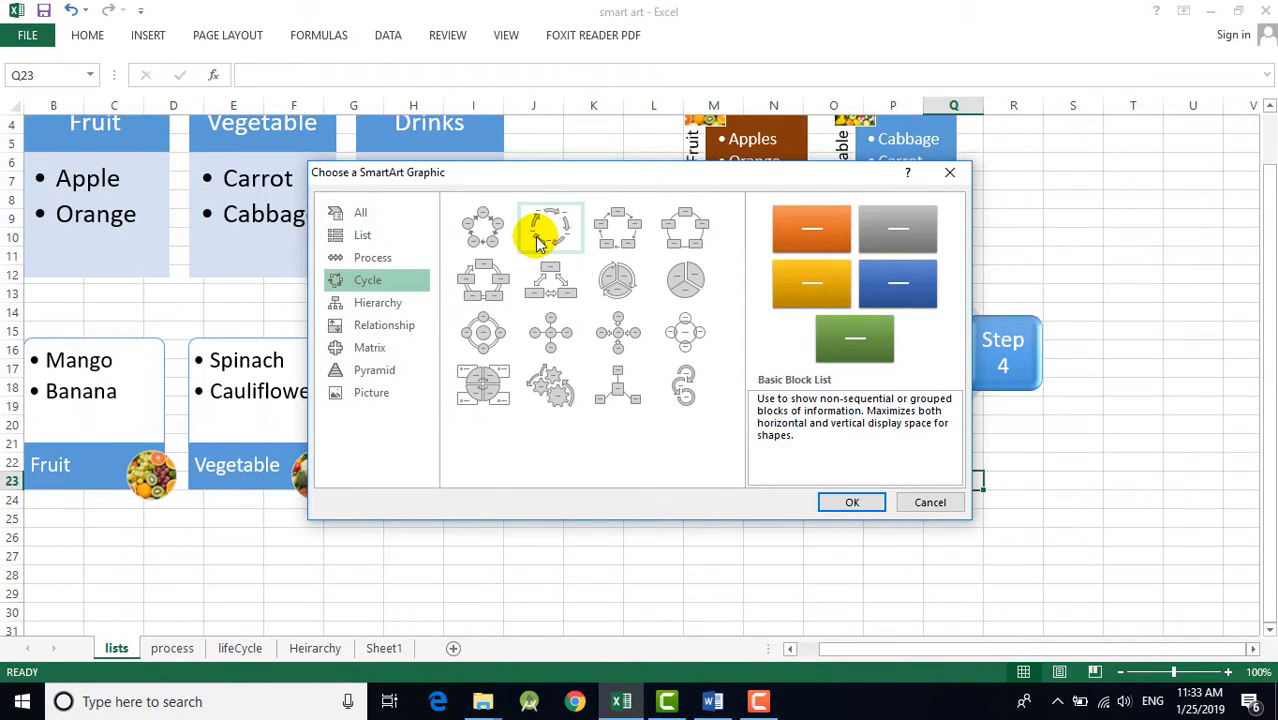
{"action": "left_click", "coordinate": [499, 234]}
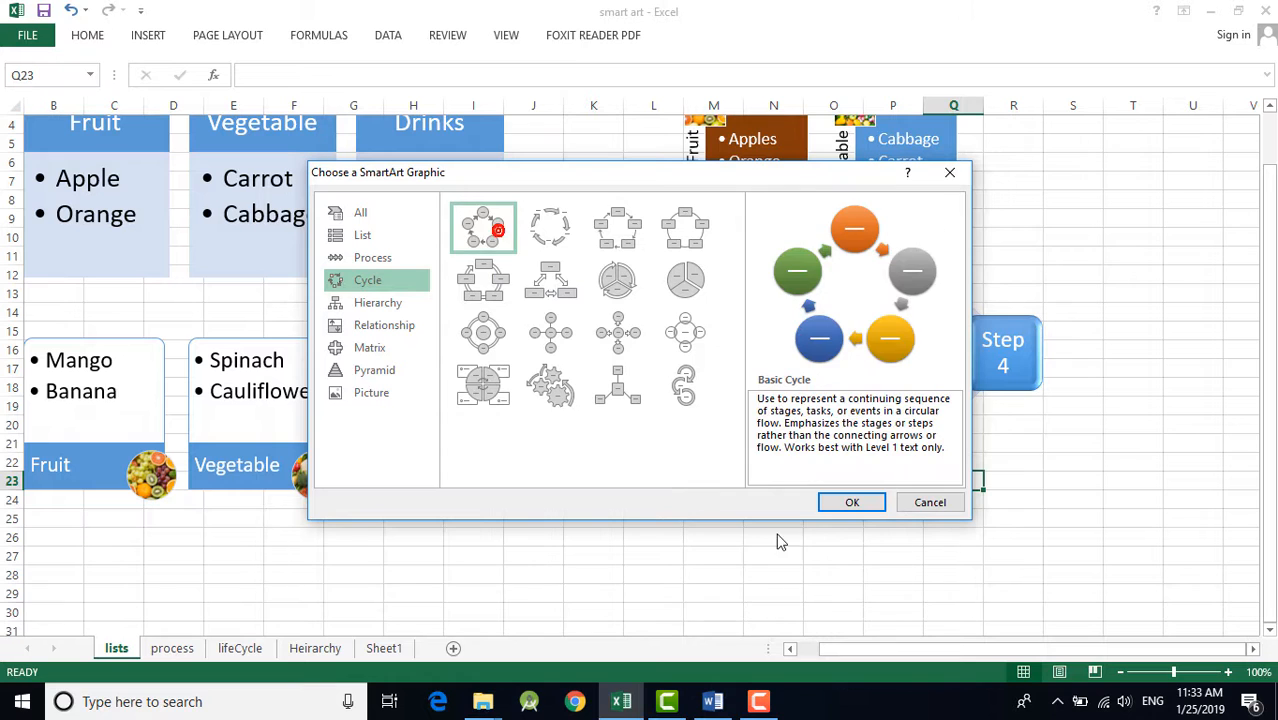
{"action": "left_click", "coordinate": [830, 502]}
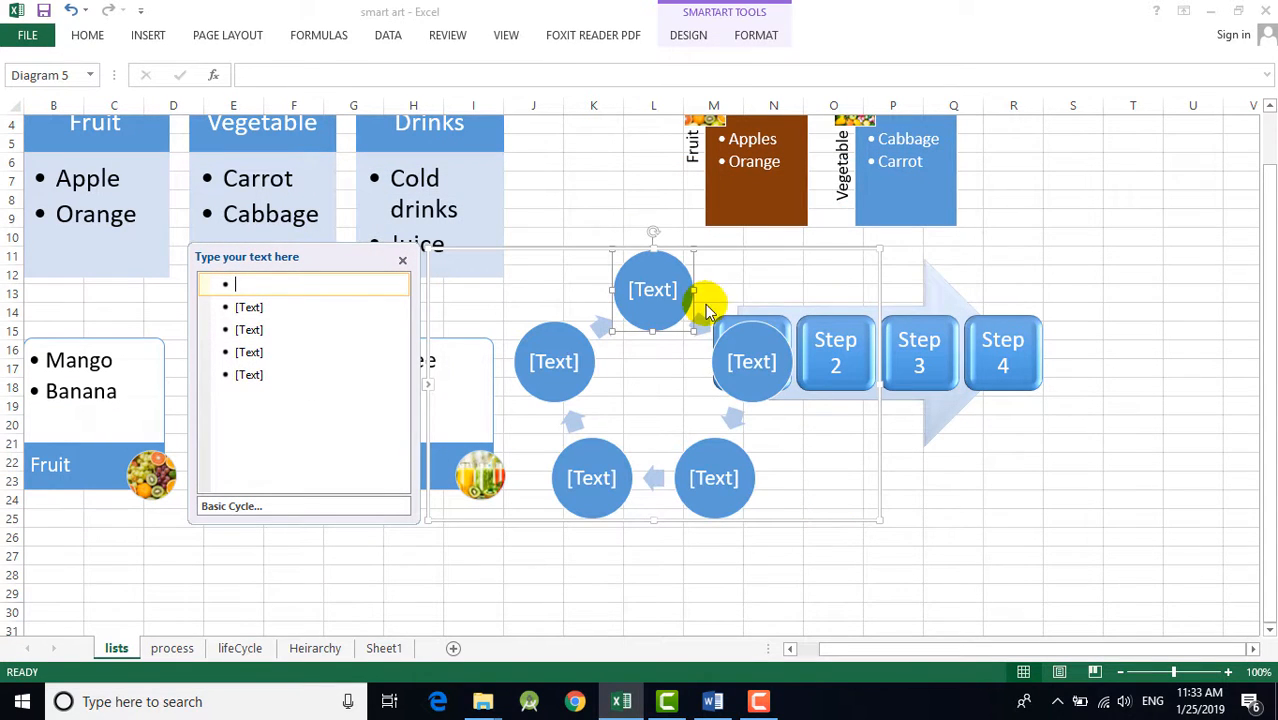
{"action": "left_click_drag", "start_coordinate": [876, 246], "coordinate": [703, 330]}
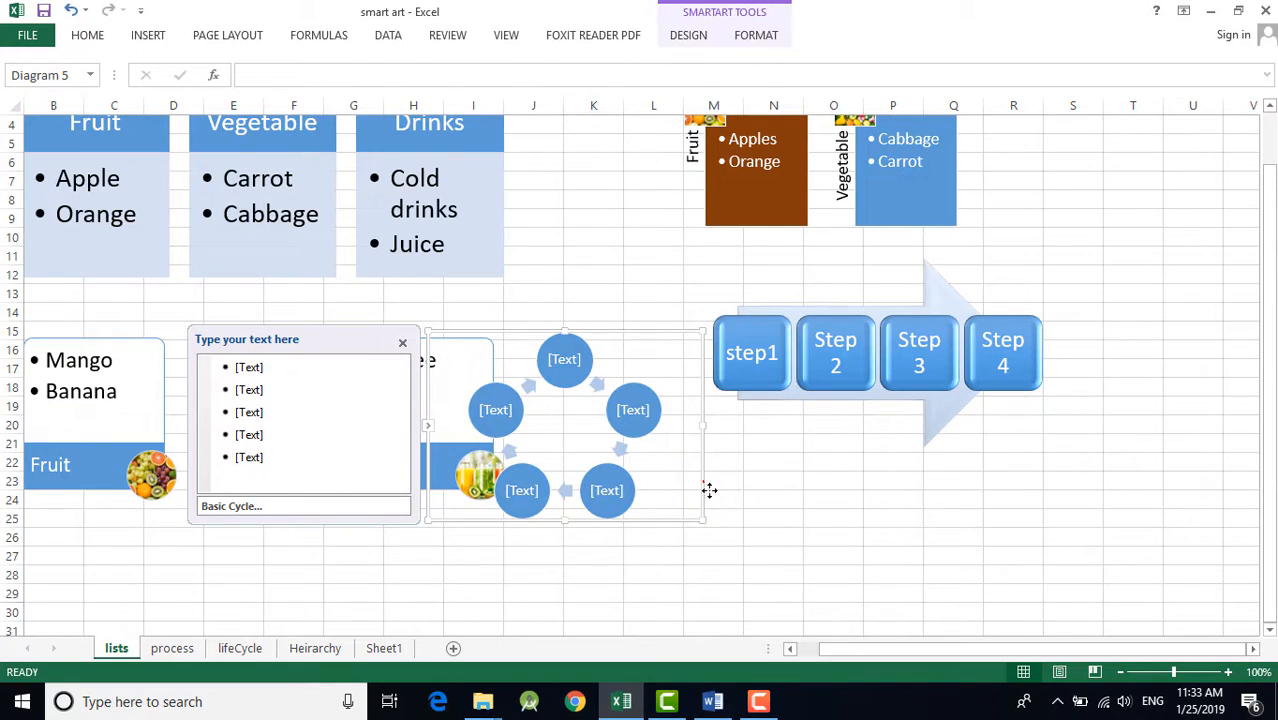
Move the cycle graphic beneath the process graphic and label its first three circles Step 1, Step 2 and Step 3.
{"action": "left_click_drag", "start_coordinate": [708, 490], "coordinate": [948, 585]}
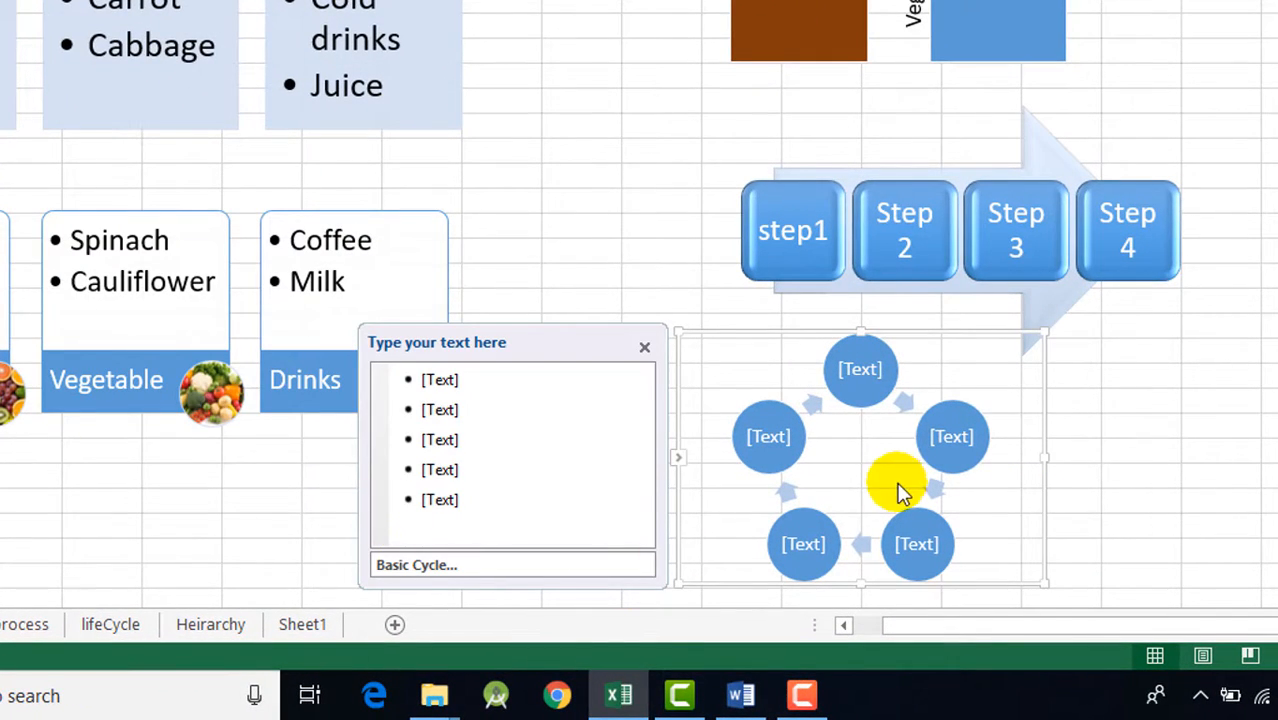
{"action": "left_click", "coordinate": [442, 379]}
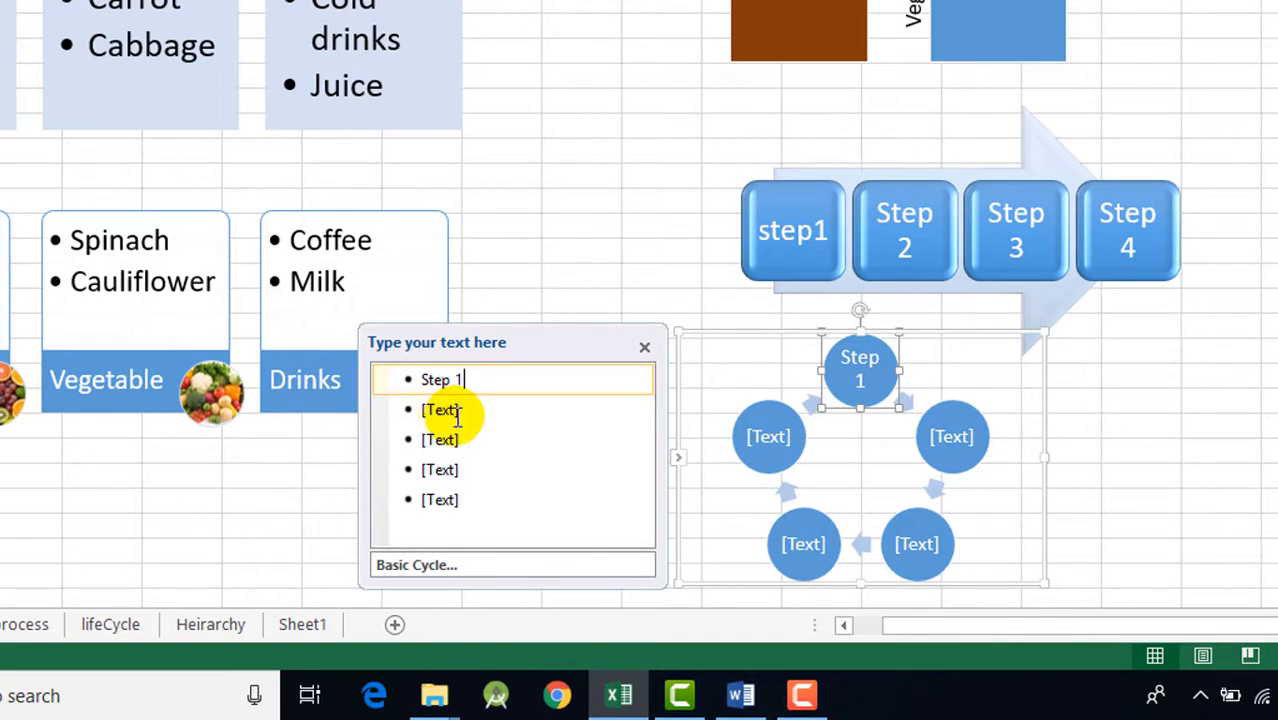
{"action": "left_click", "coordinate": [452, 410]}
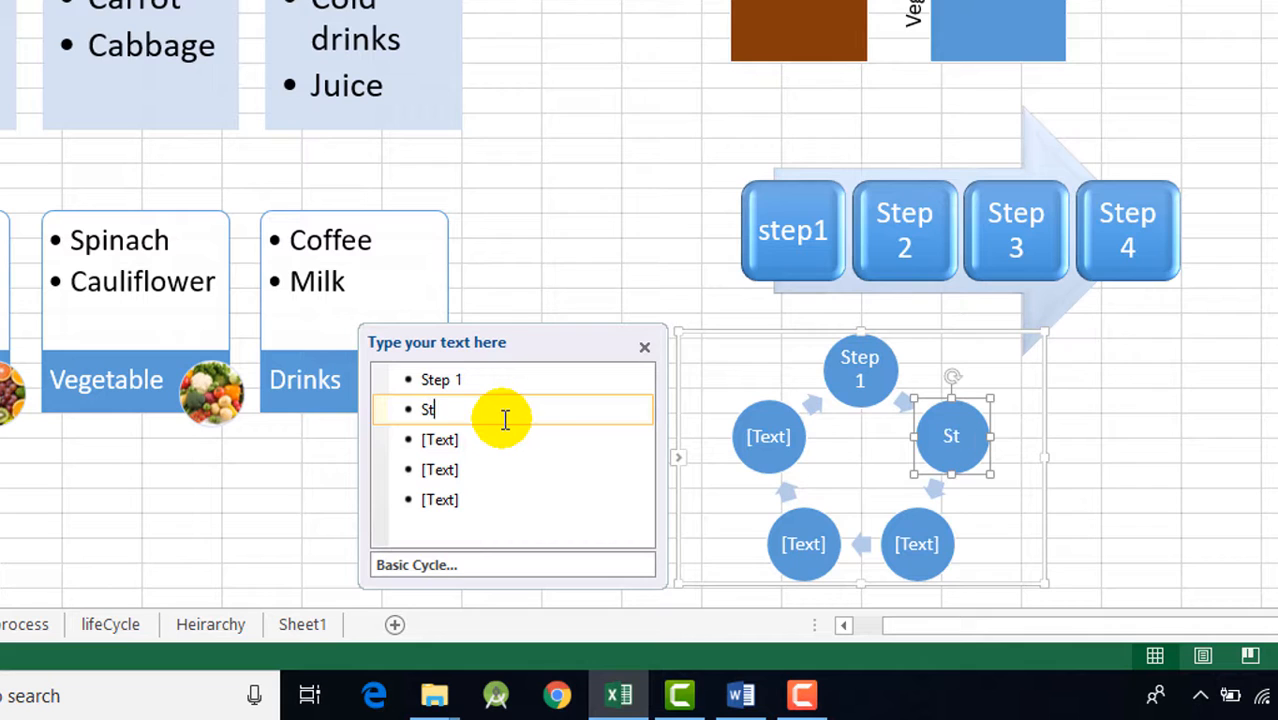
{"action": "left_click", "coordinate": [440, 440]}
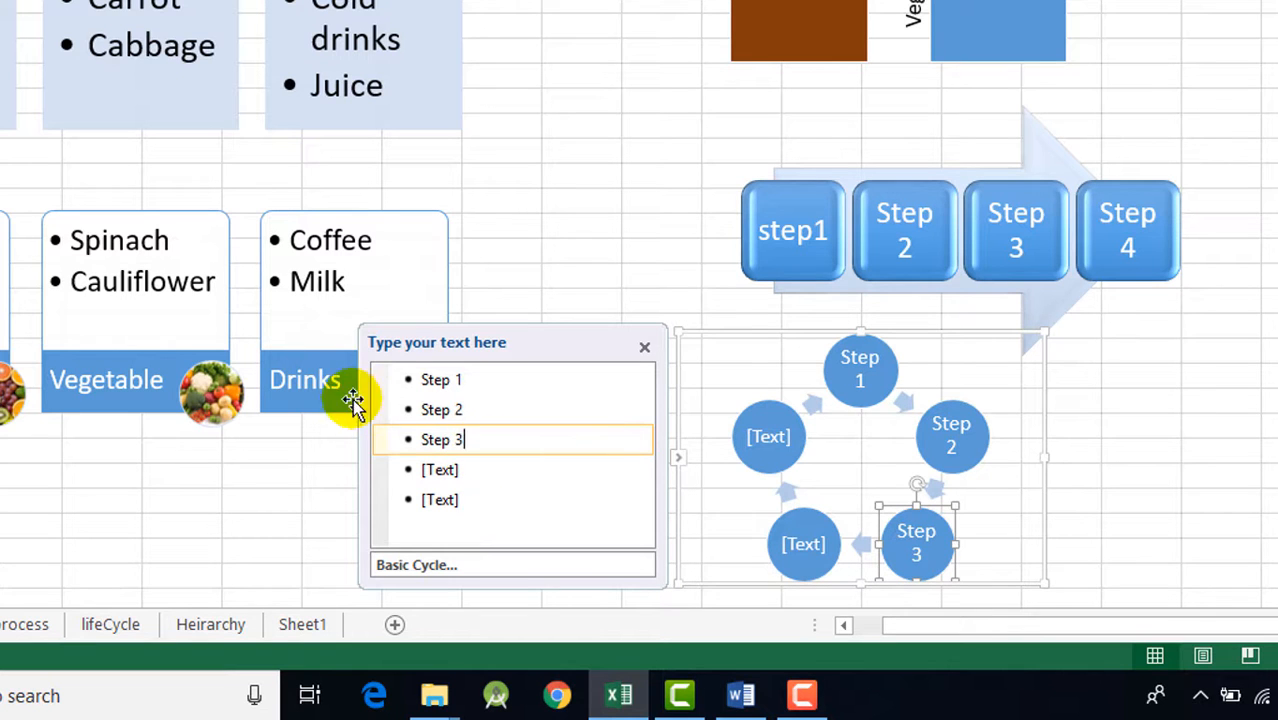
Delete the two unlabelled circles from the cycle graphic.
{"action": "left_click", "coordinate": [1120, 400]}
{"action": "left_click", "coordinate": [834, 538]}
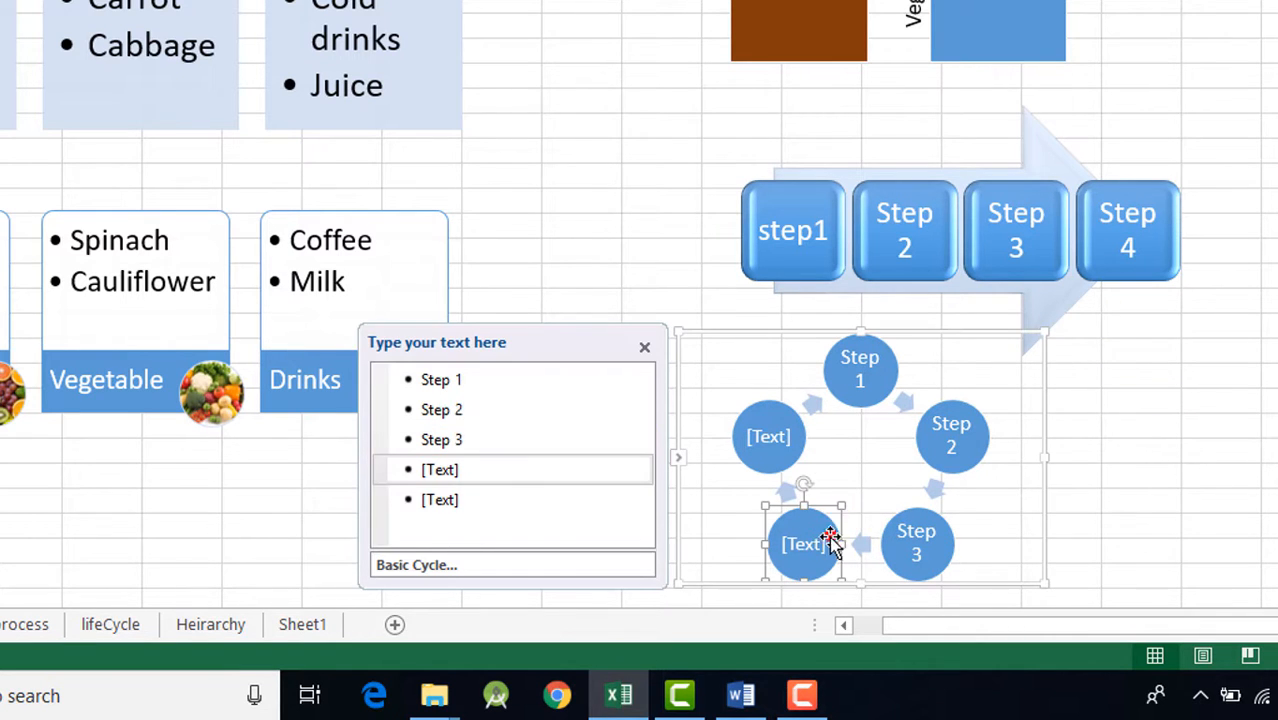
{"action": "key", "text": "Delete"}
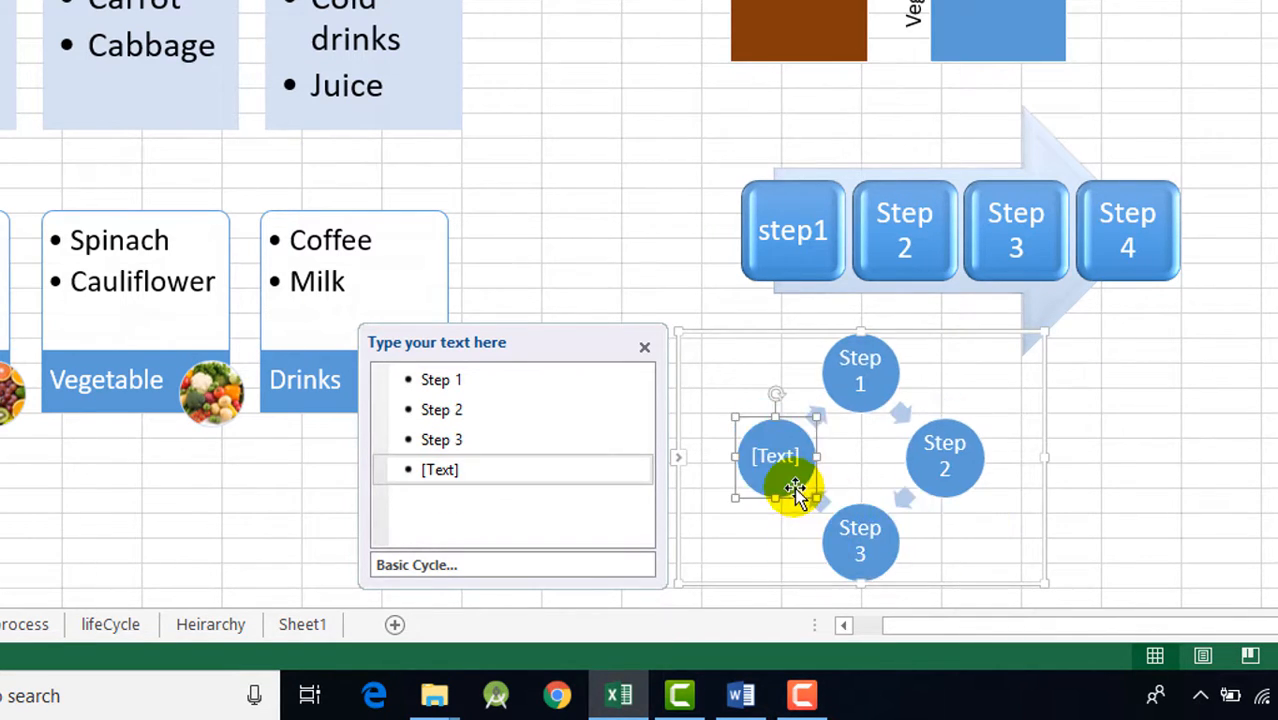
{"action": "key", "text": "Delete"}
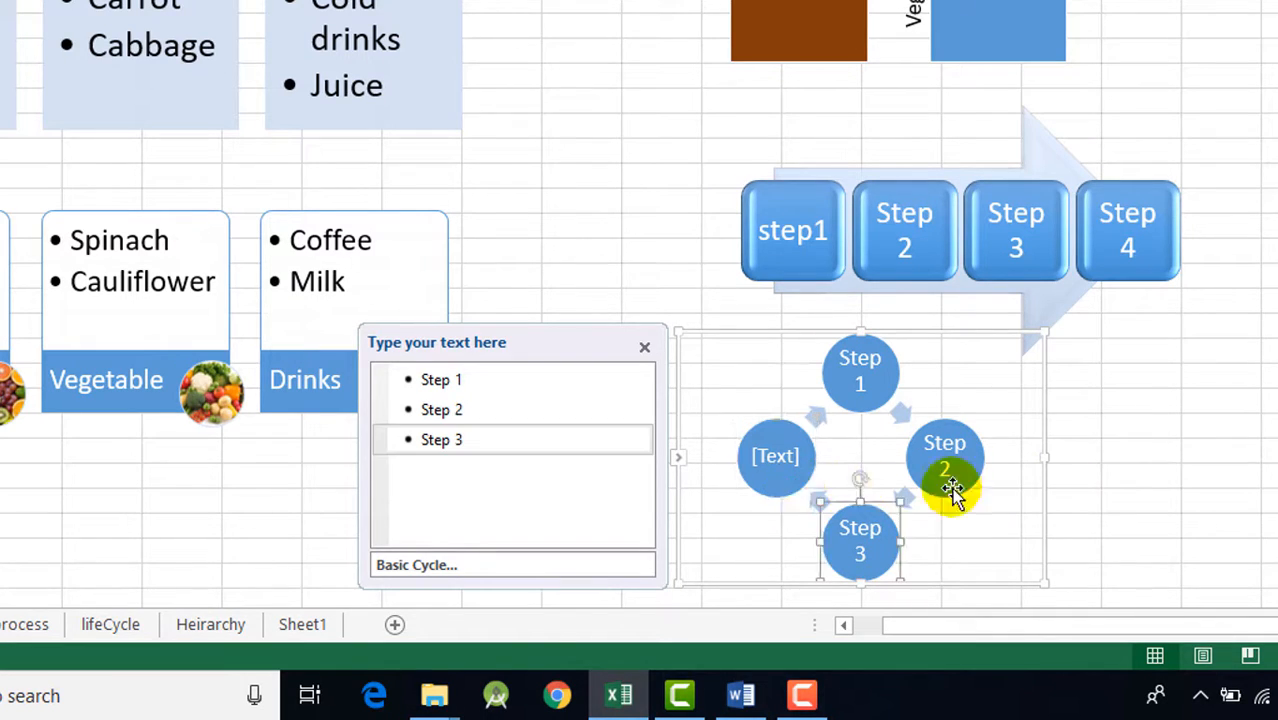
{"action": "left_click", "coordinate": [1204, 483]}
{"action": "left_click", "coordinate": [908, 575]}
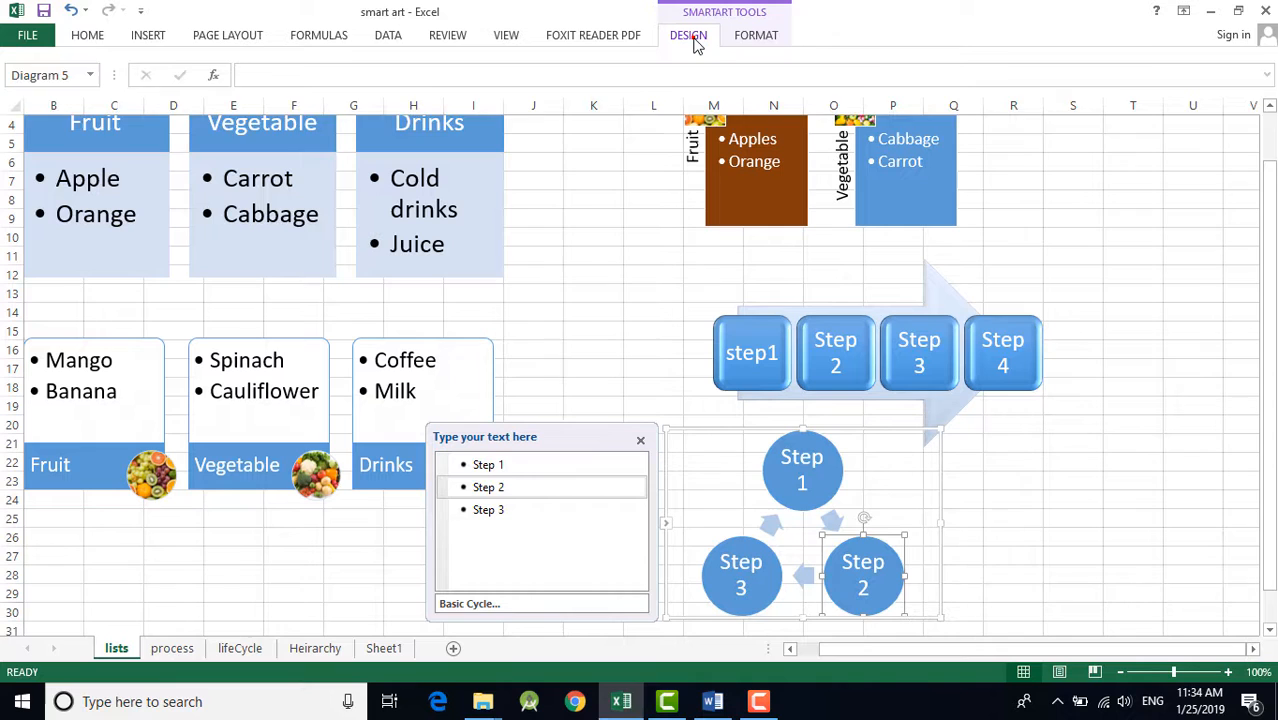
Try the Text Cycle layout on the cycle graphic and return it to Basic Cycle.
{"action": "left_click", "coordinate": [694, 42]}
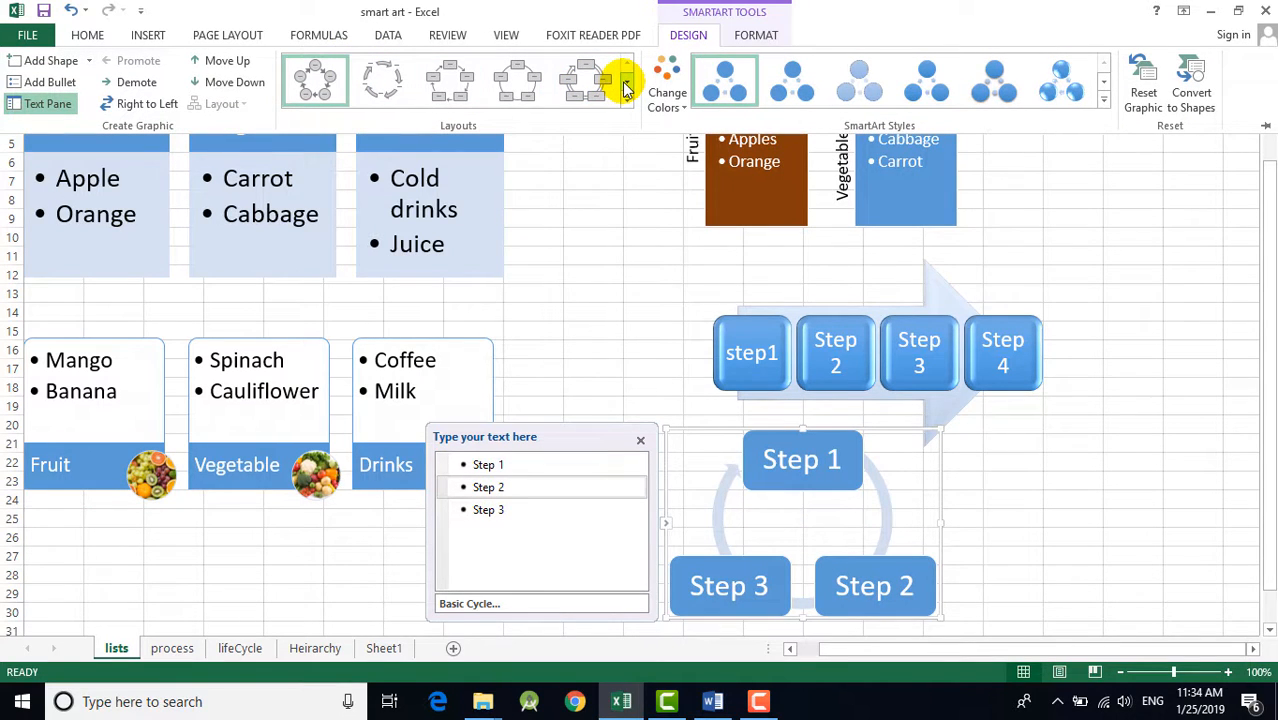
{"action": "left_click", "coordinate": [398, 85]}
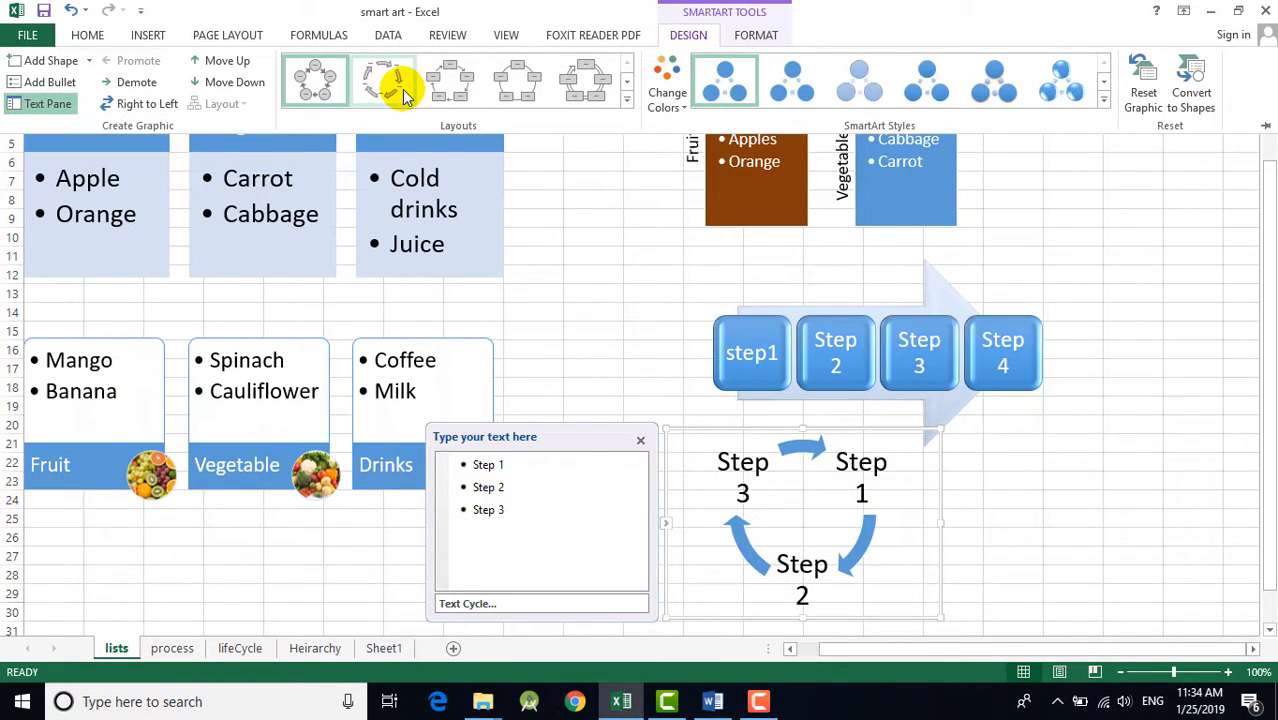
{"action": "left_click", "coordinate": [404, 95]}
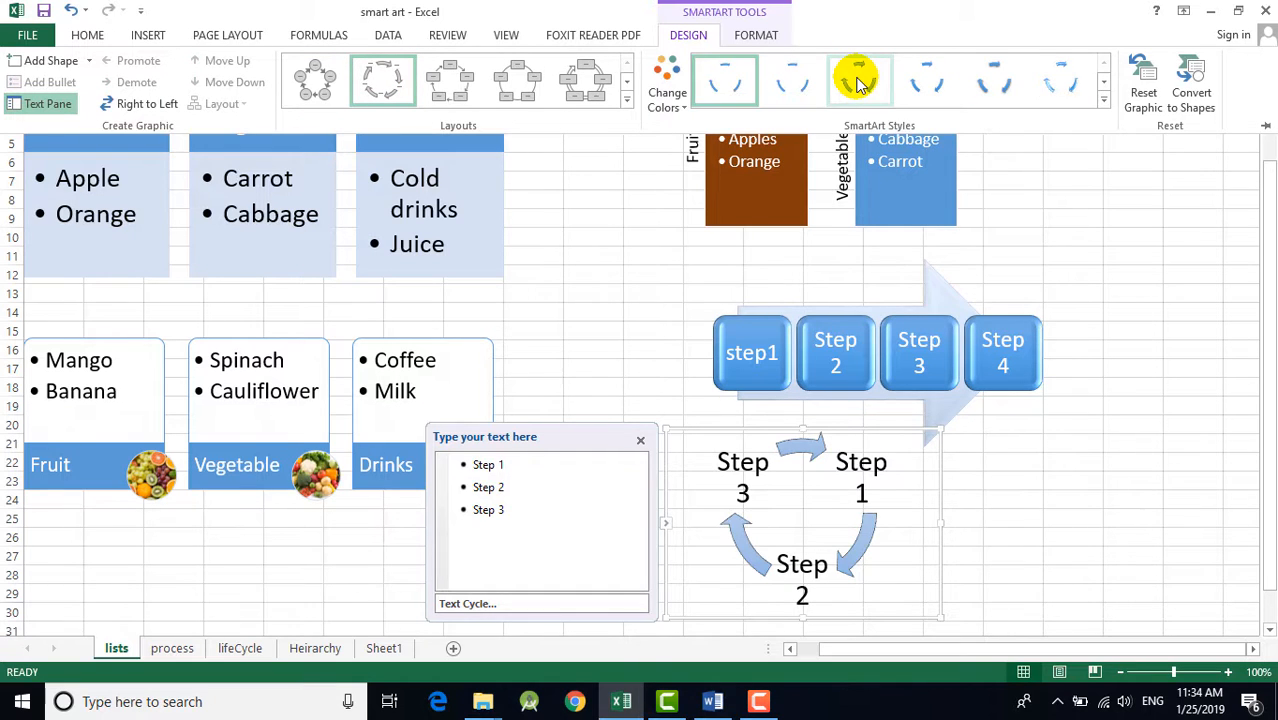
{"action": "left_click", "coordinate": [315, 80]}
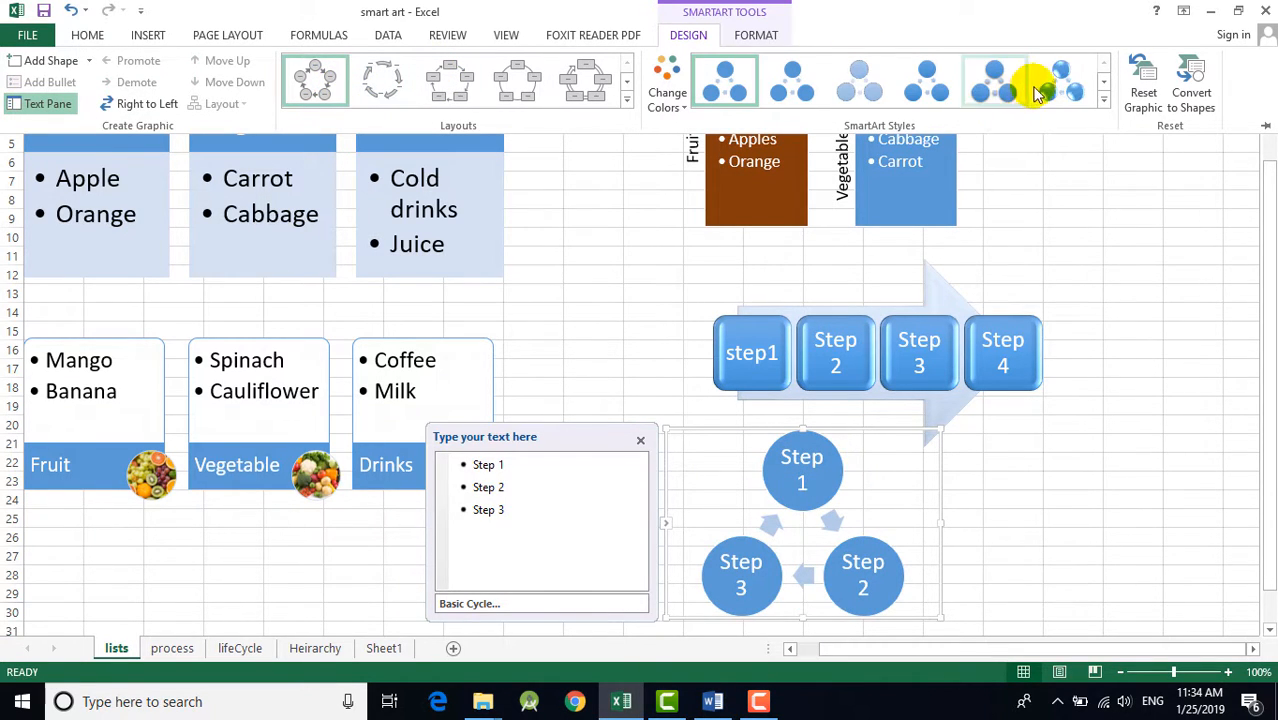
Apply the glossy 3-D SmartArt style and the third Colorful color set, with gray, gold and red-orange circles, to the cycle graphic.
{"action": "left_click", "coordinate": [1068, 88]}
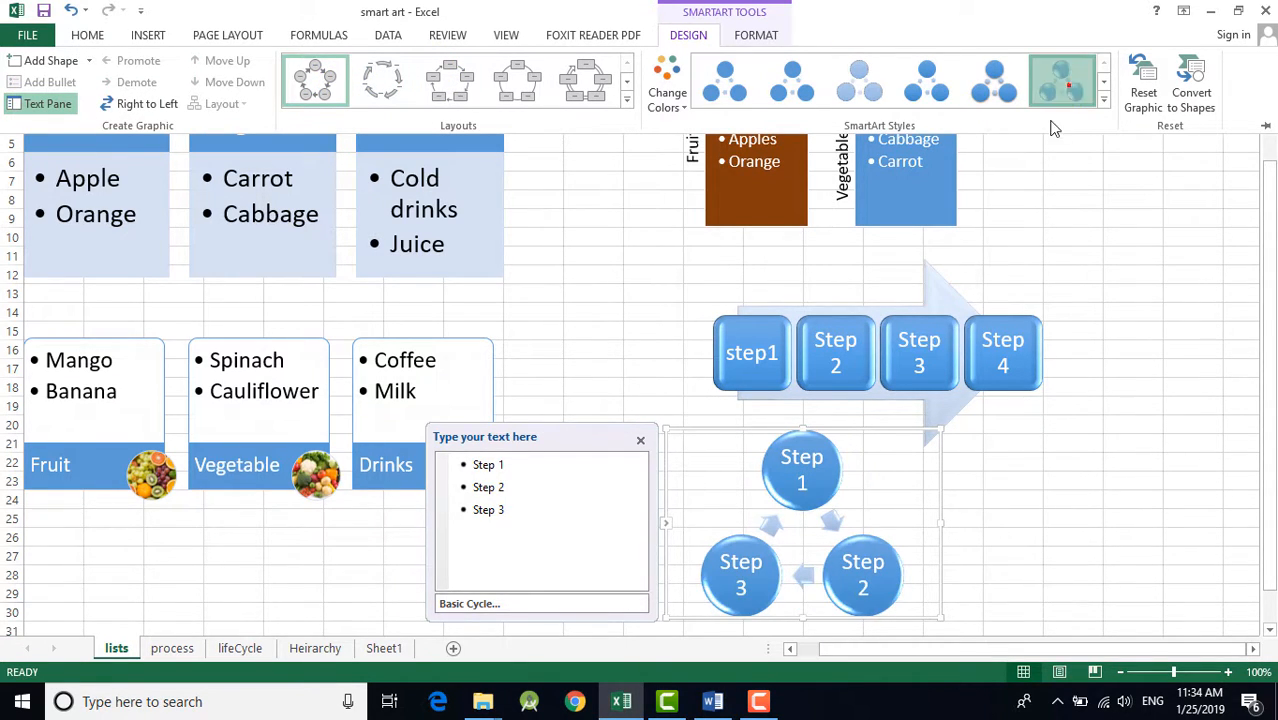
{"action": "left_click", "coordinate": [668, 100]}
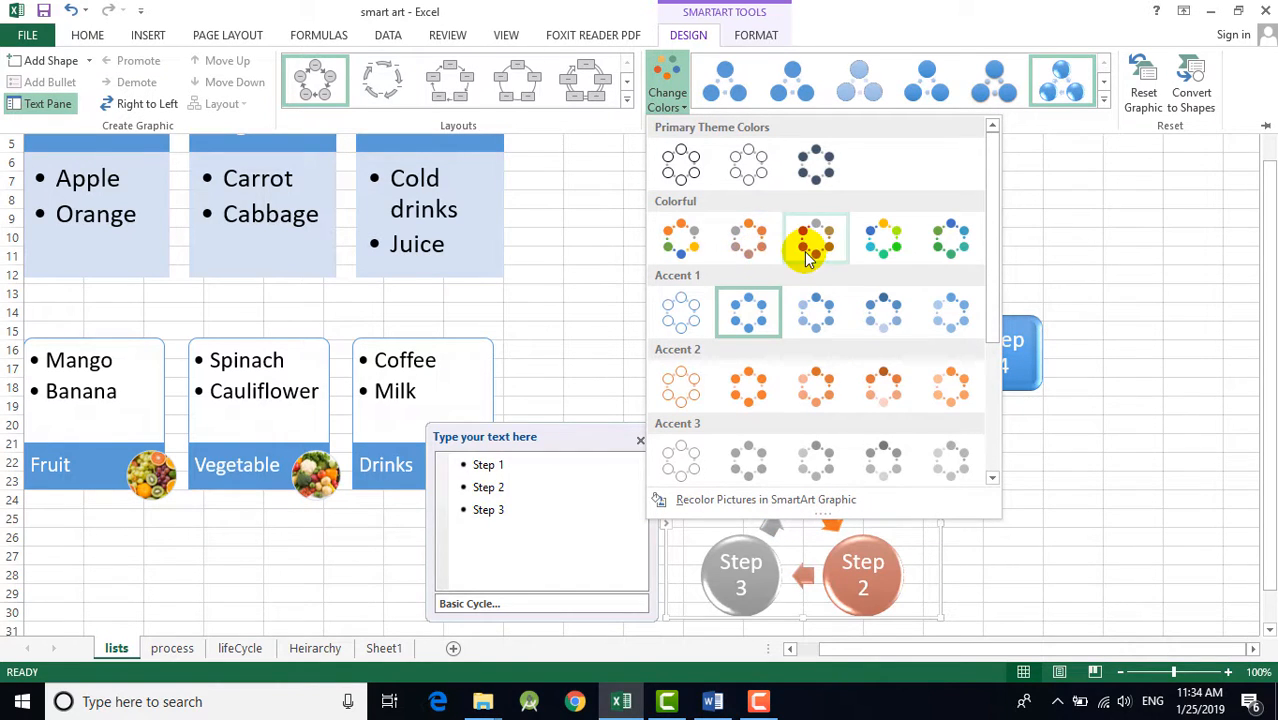
{"action": "left_click", "coordinate": [808, 256]}
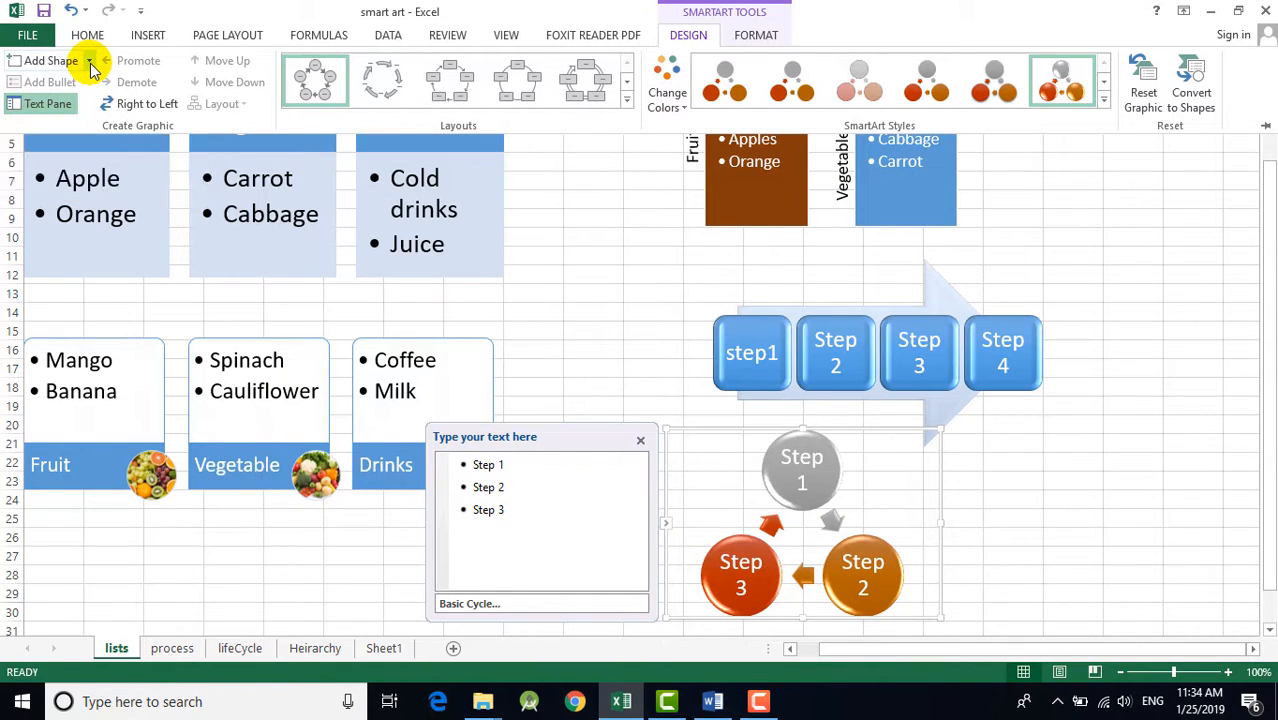
{"action": "left_click", "coordinate": [886, 590]}
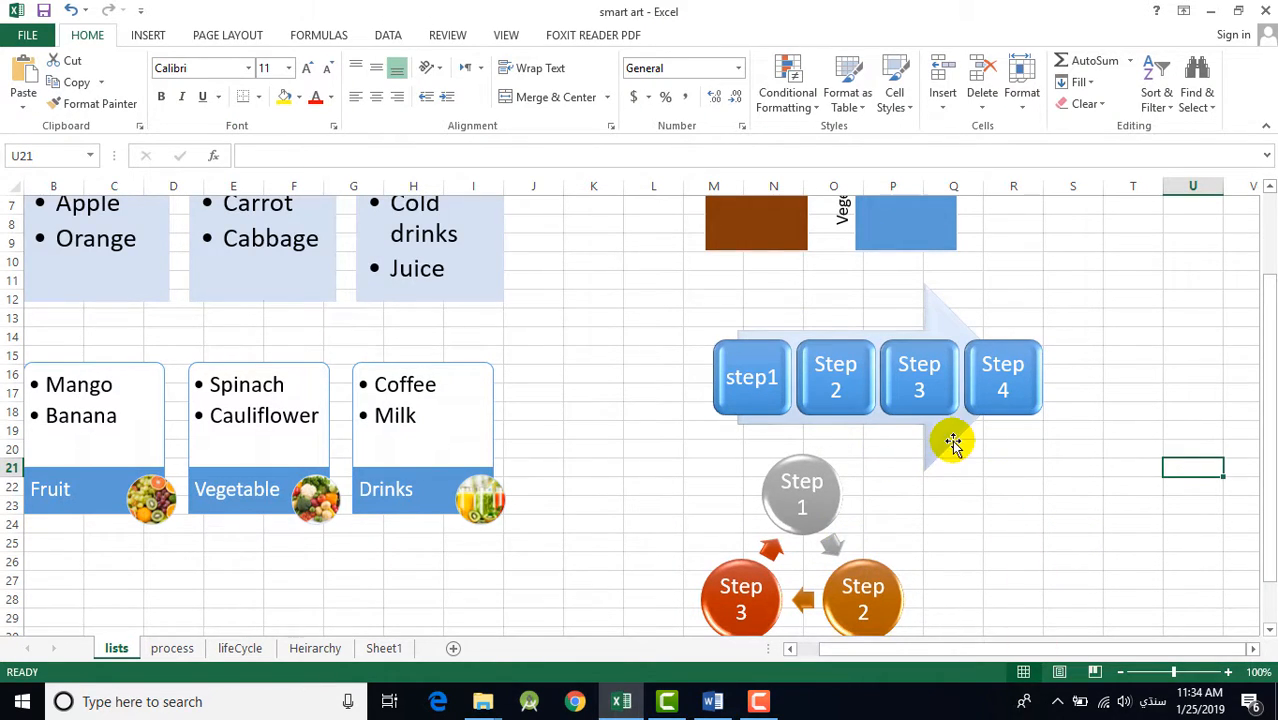
Shift the background arrow of the process graphic slightly, undo the move and deselect the graphic.
{"action": "mouse_move", "coordinate": [951, 440]}
{"action": "left_mouse_down"}
{"action": "mouse_move", "coordinate": [773, 399]}
{"action": "mouse_move", "coordinate": [926, 440]}
{"action": "left_mouse_up"}
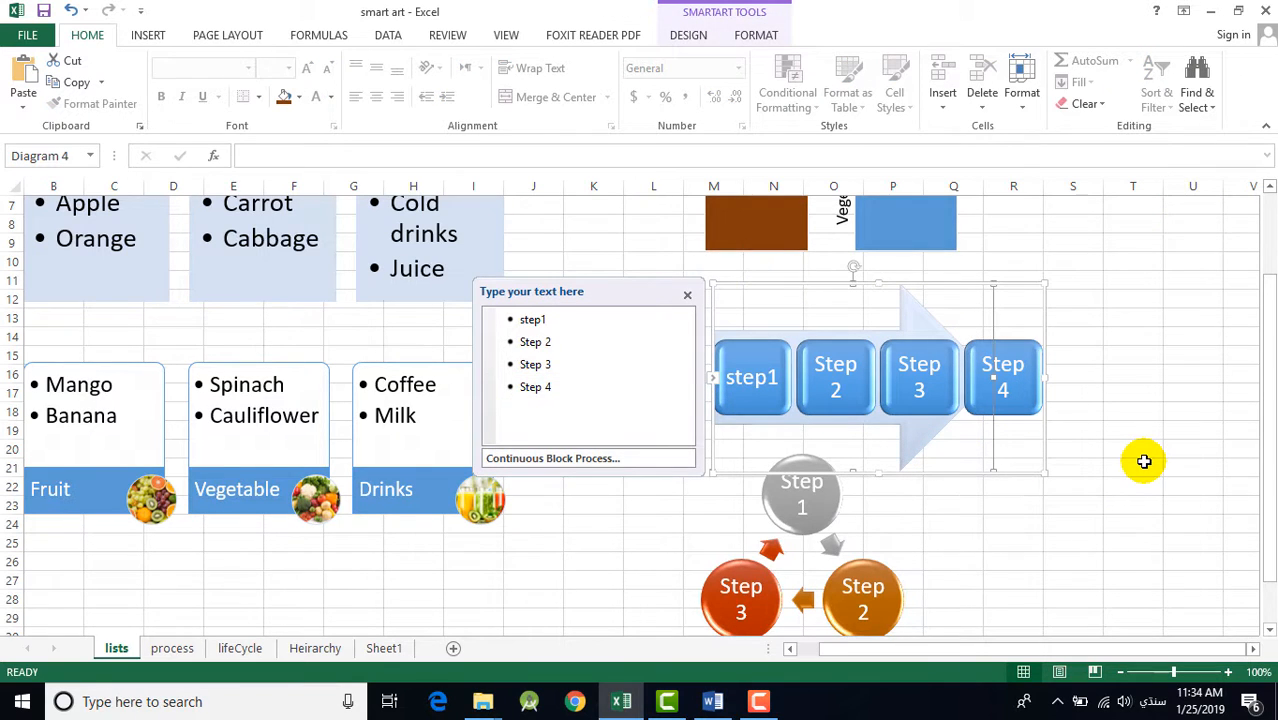
{"action": "key", "text": "ctrl+z"}
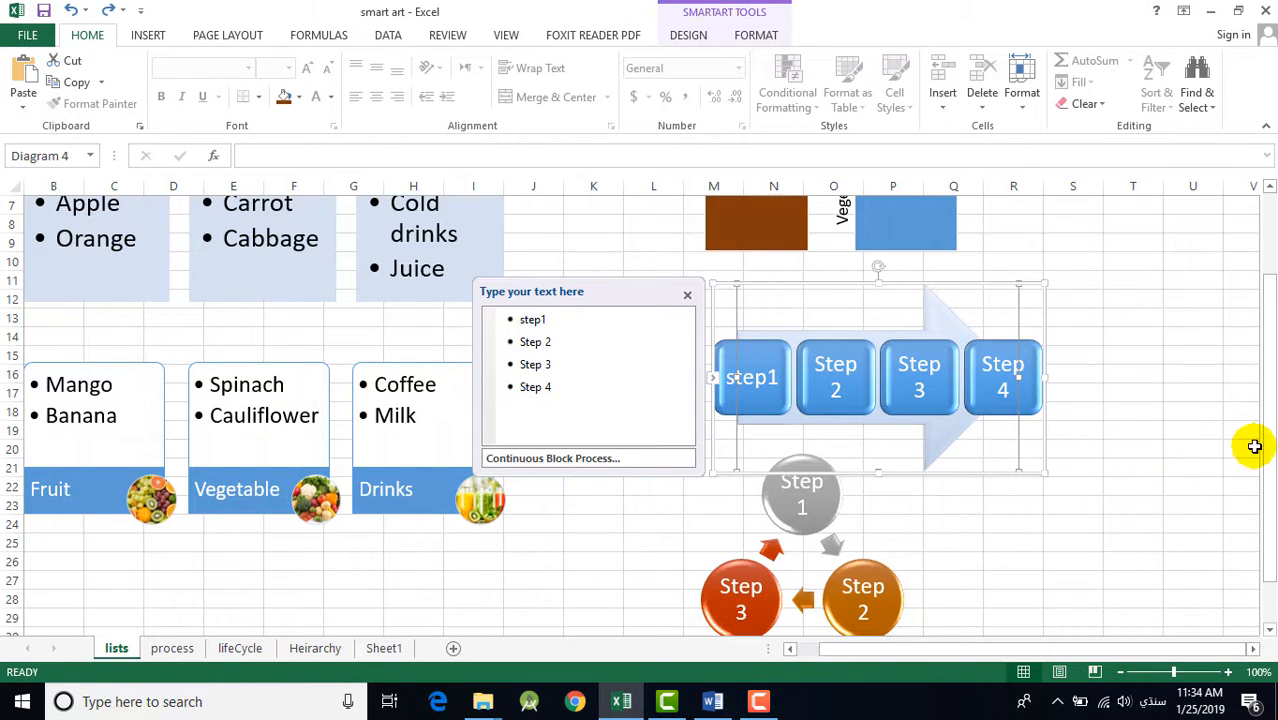
{"action": "left_click_drag", "start_coordinate": [1269, 447], "coordinate": [1269, 487]}
{"action": "left_click", "coordinate": [424, 557]}
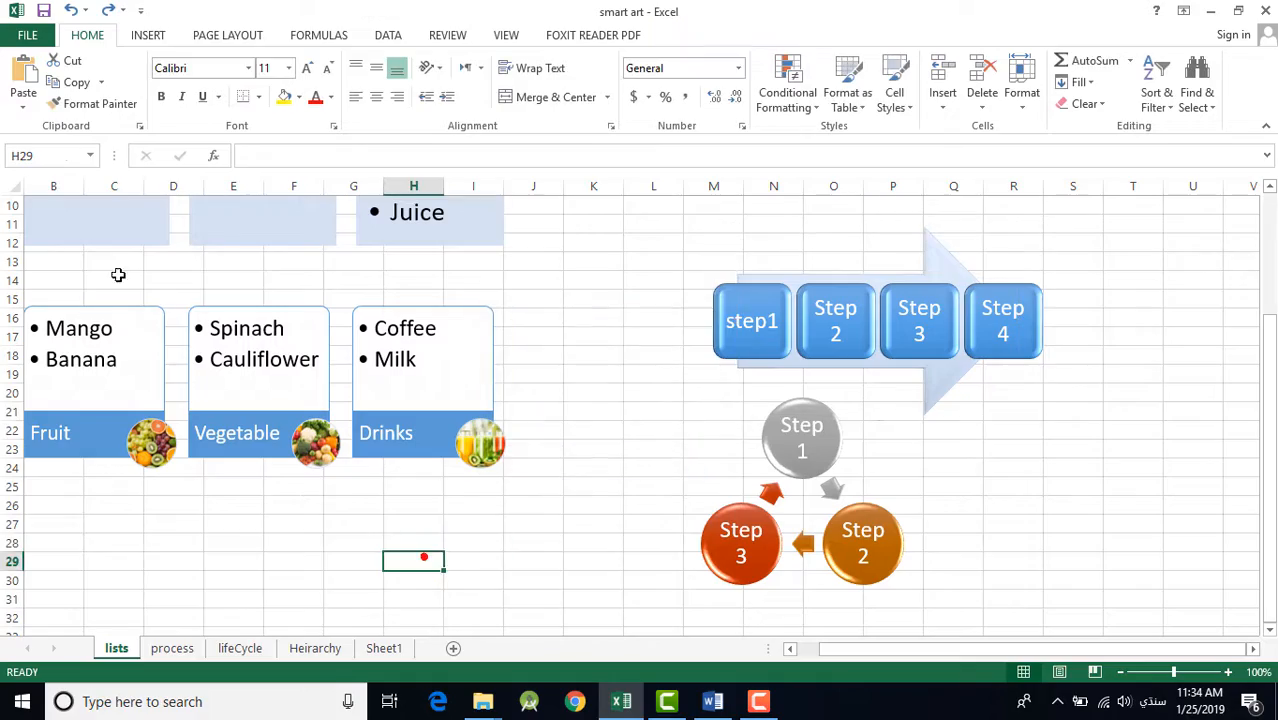
Insert an Organization Chart SmartArt graphic from the Hierarchy category.
{"action": "left_click", "coordinate": [148, 37]}
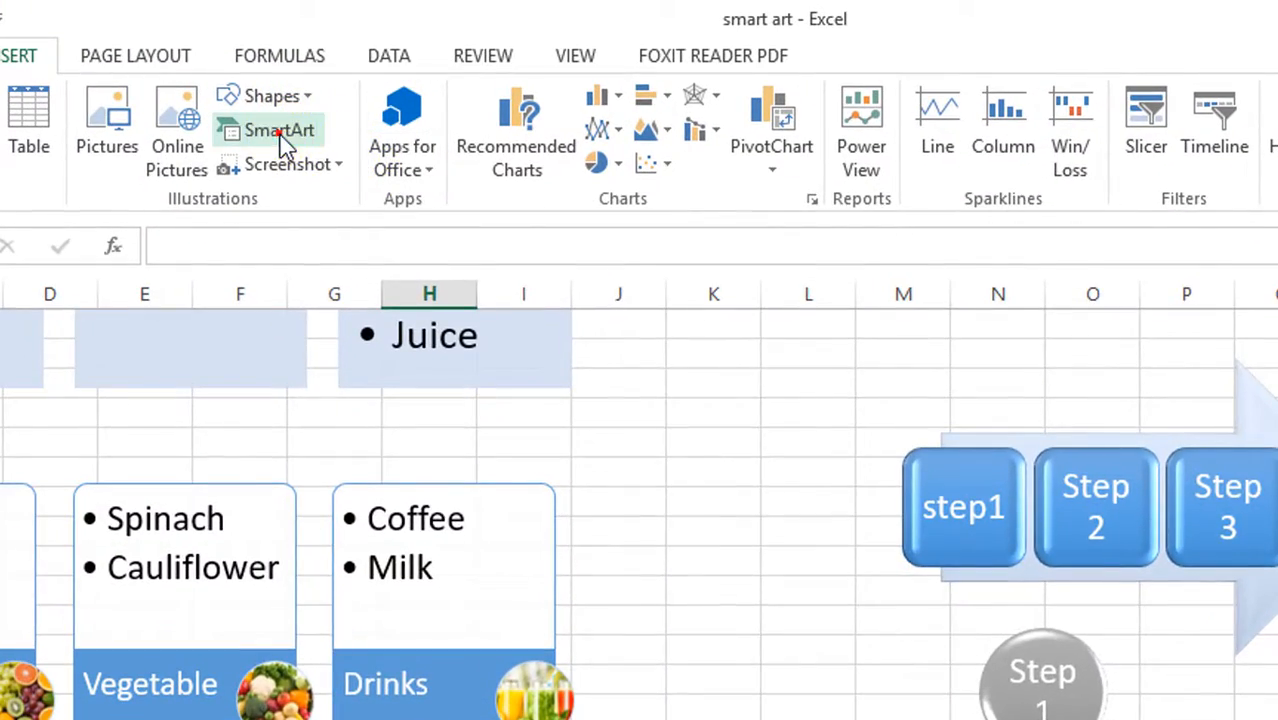
{"action": "left_click", "coordinate": [320, 86]}
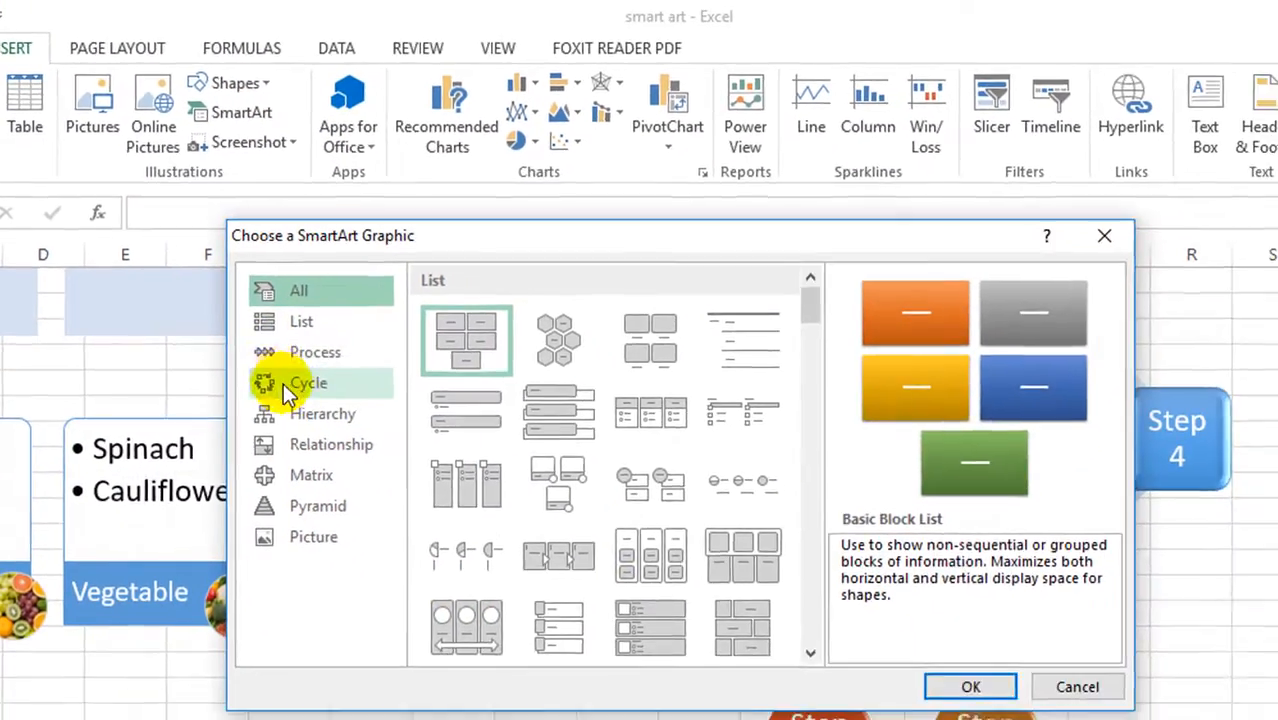
{"action": "left_click", "coordinate": [342, 472]}
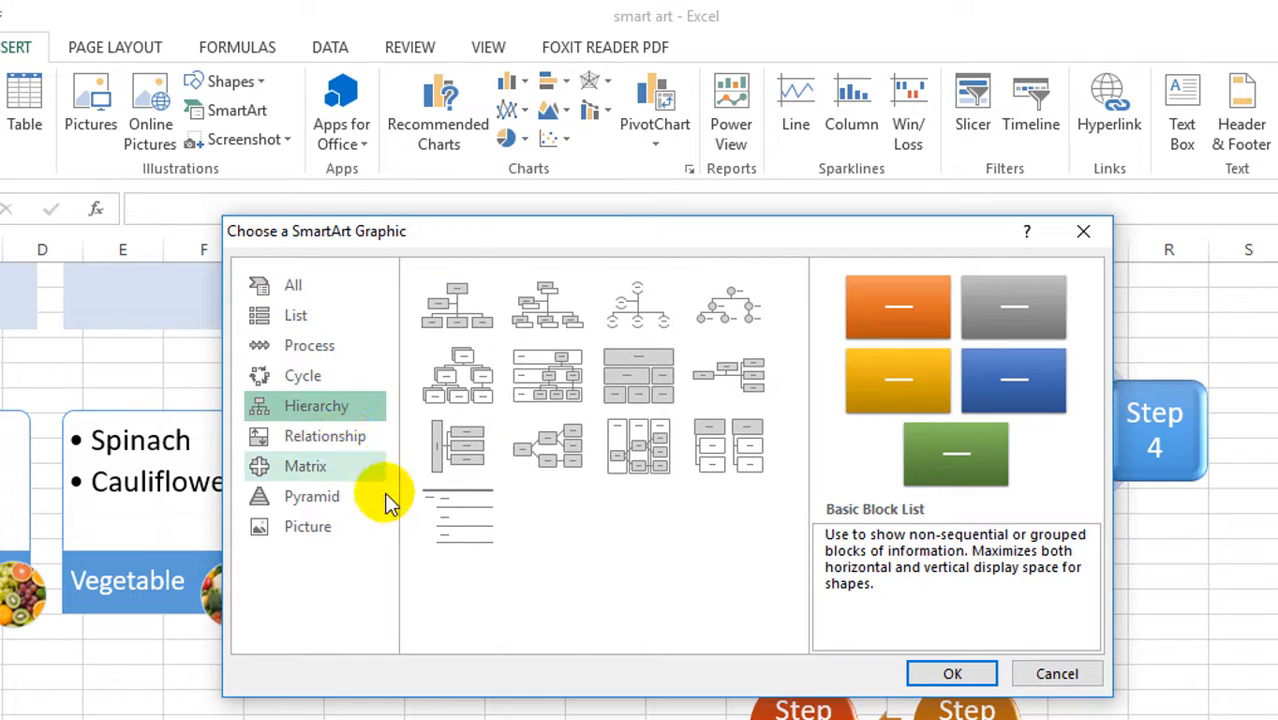
{"action": "left_click", "coordinate": [457, 317]}
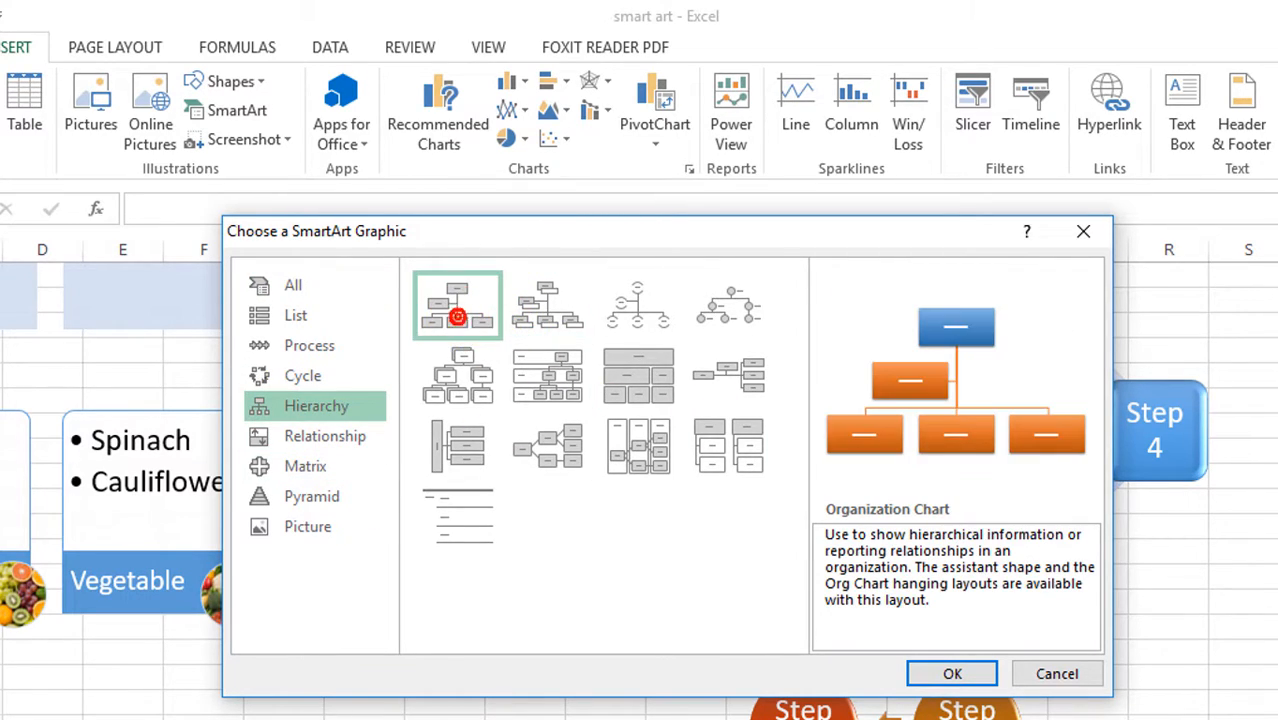
{"action": "left_click", "coordinate": [946, 686]}
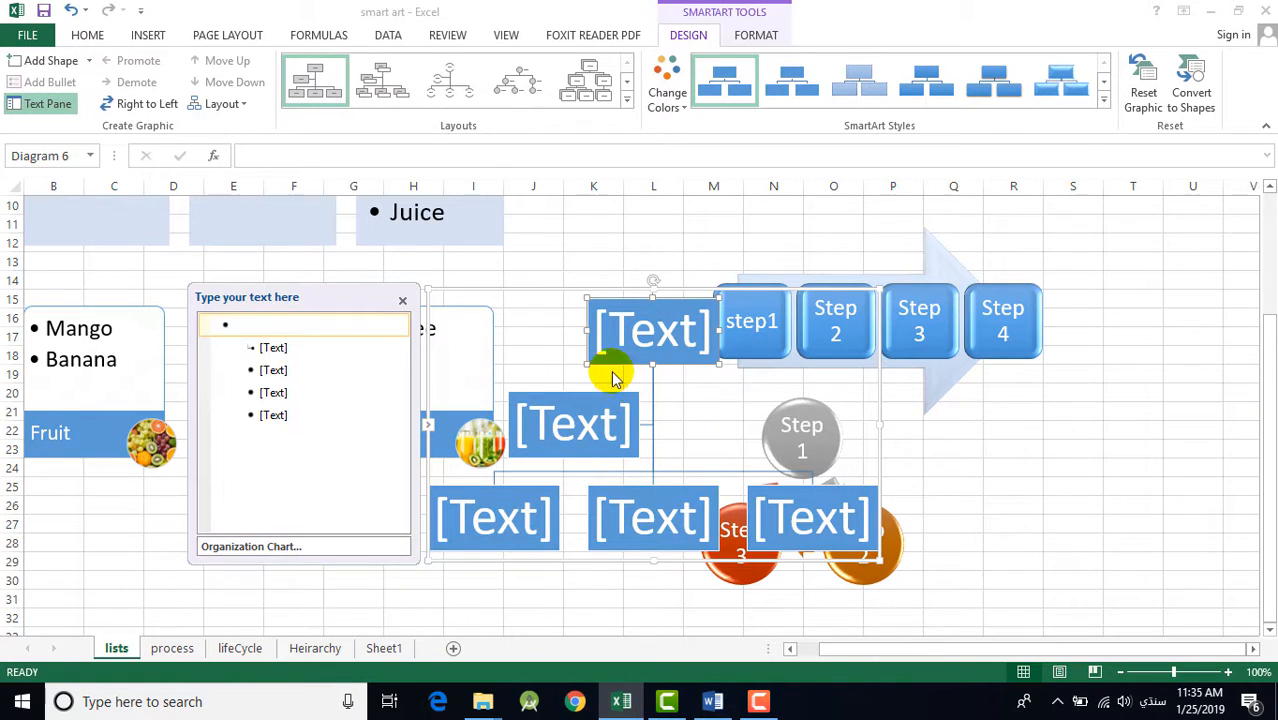
Move the organization chart into the empty area below the picture list, spanning about columns E to L from row 29.
{"action": "left_click_drag", "start_coordinate": [504, 320], "coordinate": [235, 545]}
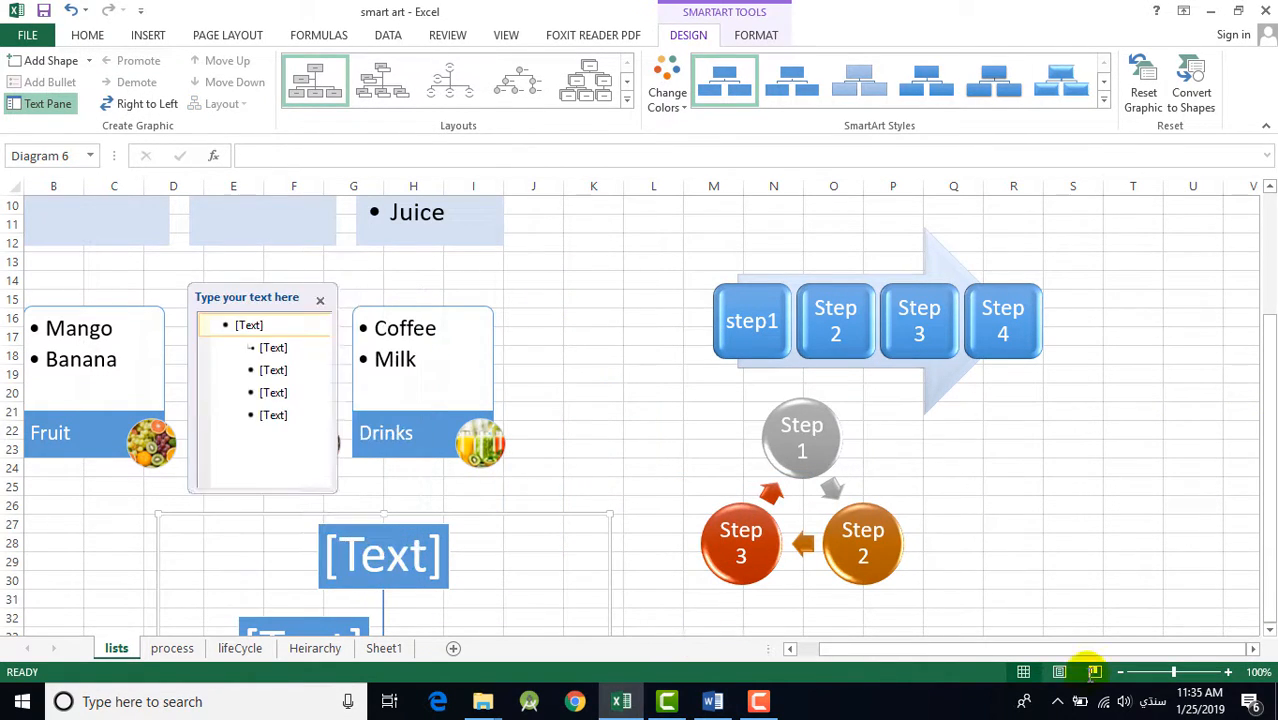
{"action": "scroll", "coordinate": [1266, 632], "scroll_direction": "down", "scroll_amount": 4}
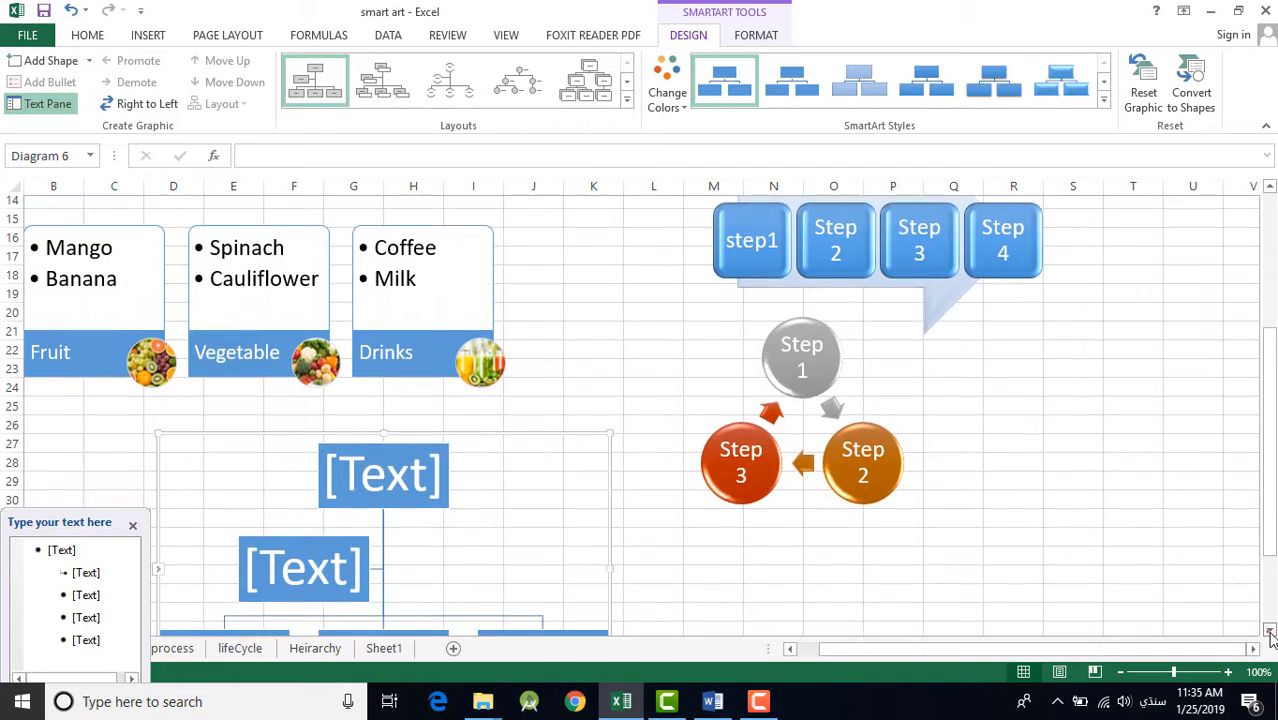
{"action": "left_click", "coordinate": [1266, 632]}
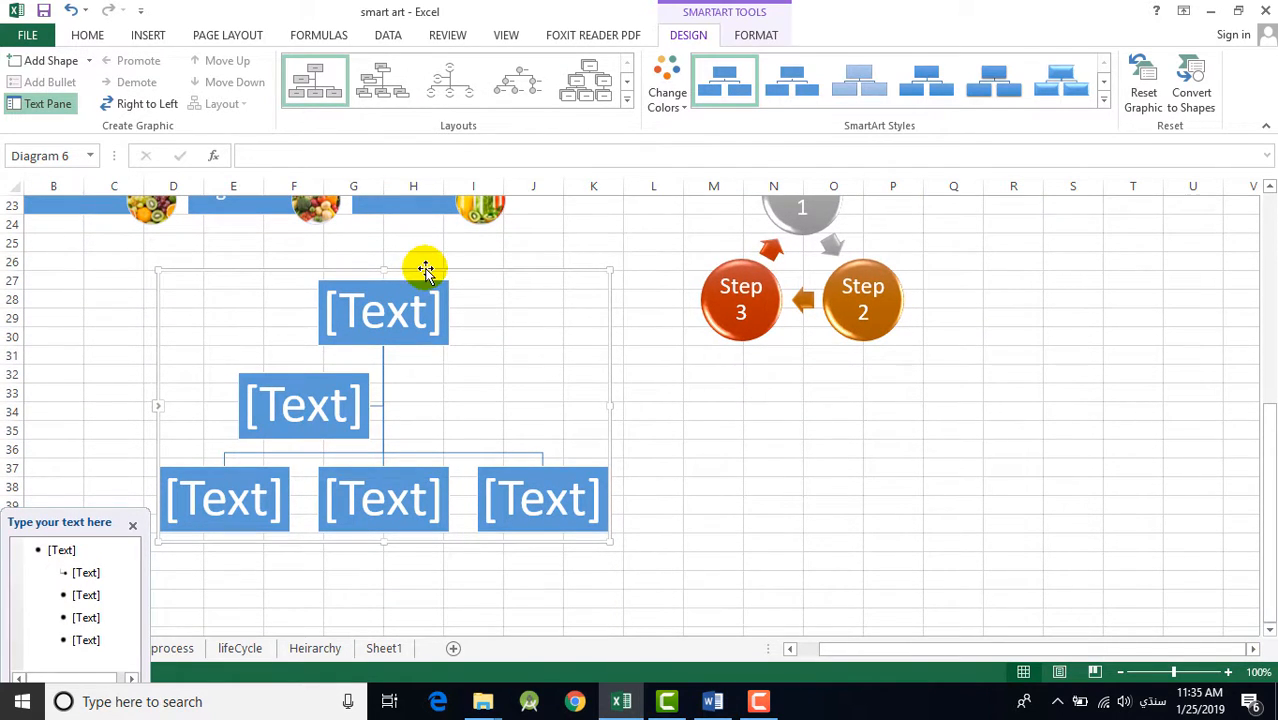
{"action": "left_click_drag", "start_coordinate": [425, 270], "coordinate": [463, 327]}
Label the organization chart's top box Main and delete the assistant box beneath it.
{"action": "left_click", "coordinate": [425, 368]}
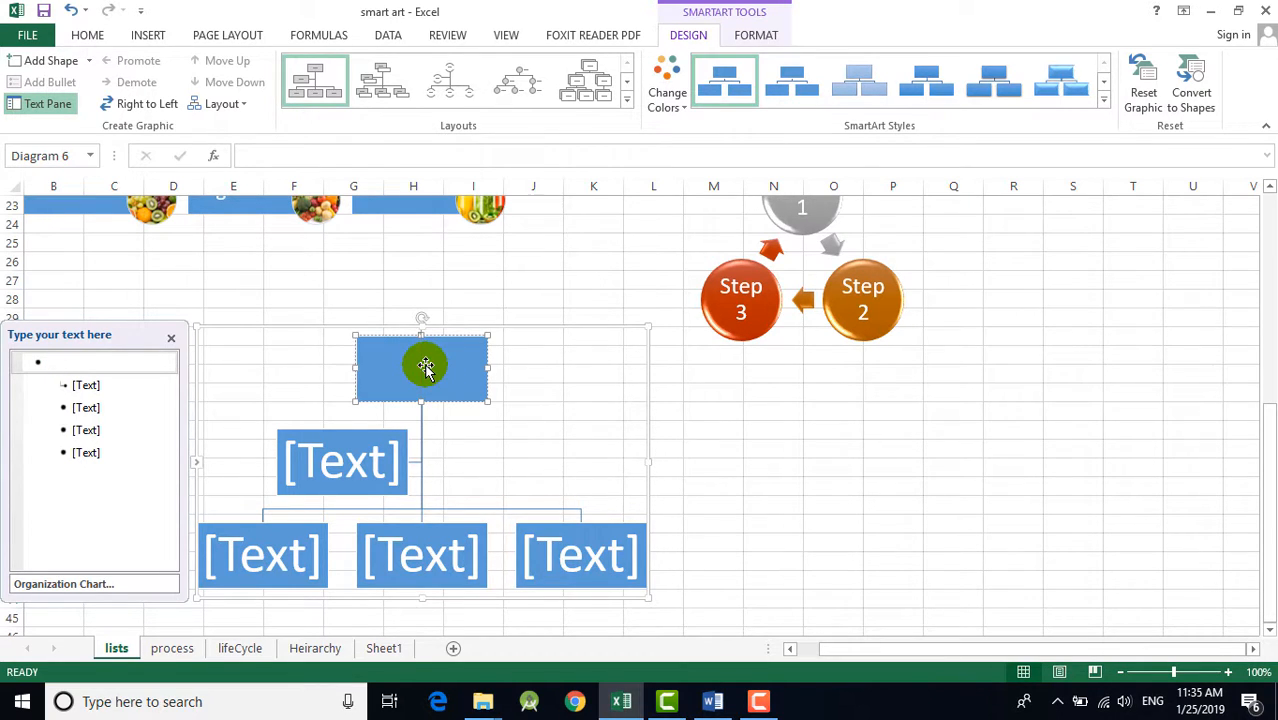
{"action": "left_click", "coordinate": [360, 457]}
{"action": "left_click", "coordinate": [413, 470]}
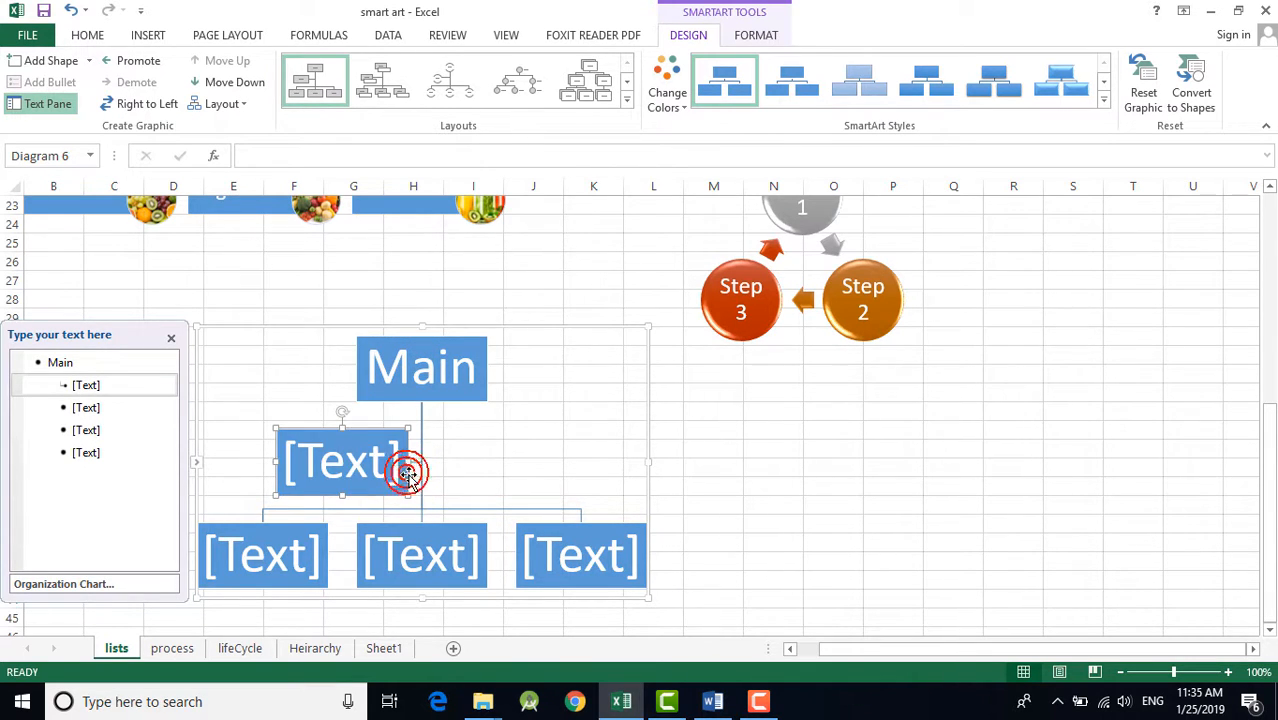
{"action": "key", "text": "Delete"}
Label the three lower boxes of the organization chart Branch 1, Branch 2 and Branch 3.
{"action": "left_click", "coordinate": [262, 508]}
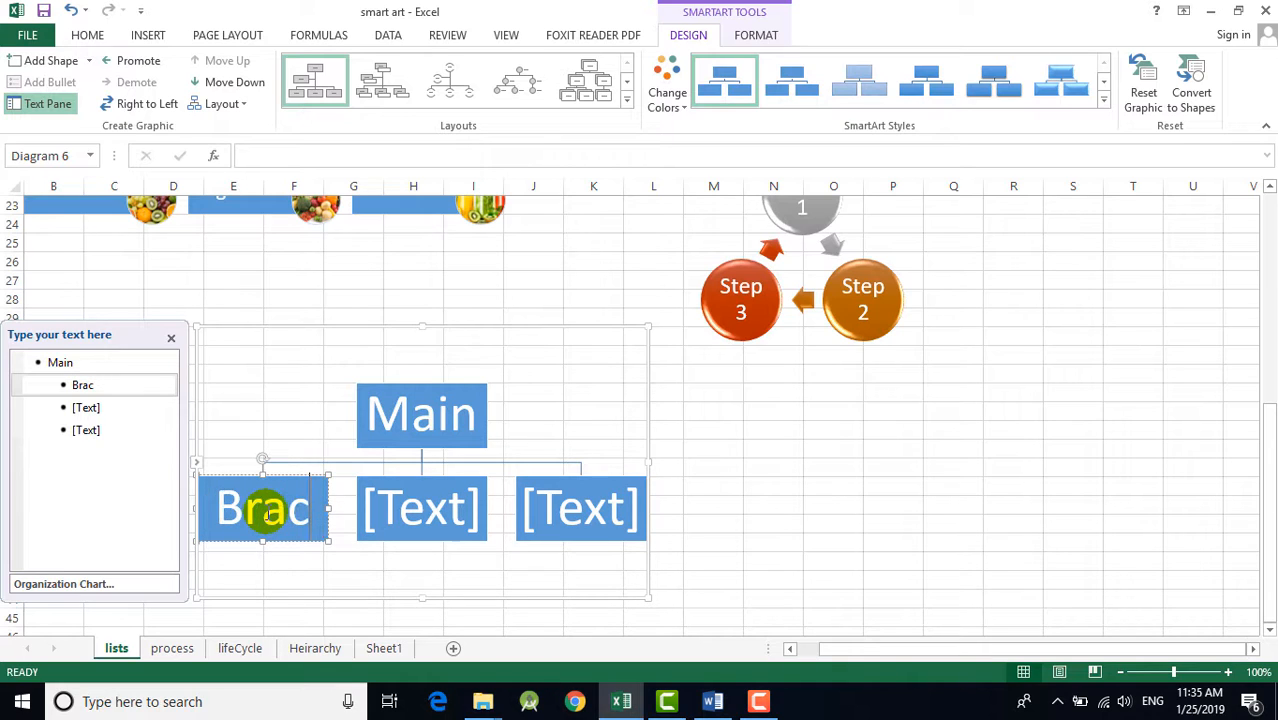
{"action": "type", "text": "Branch 1"}
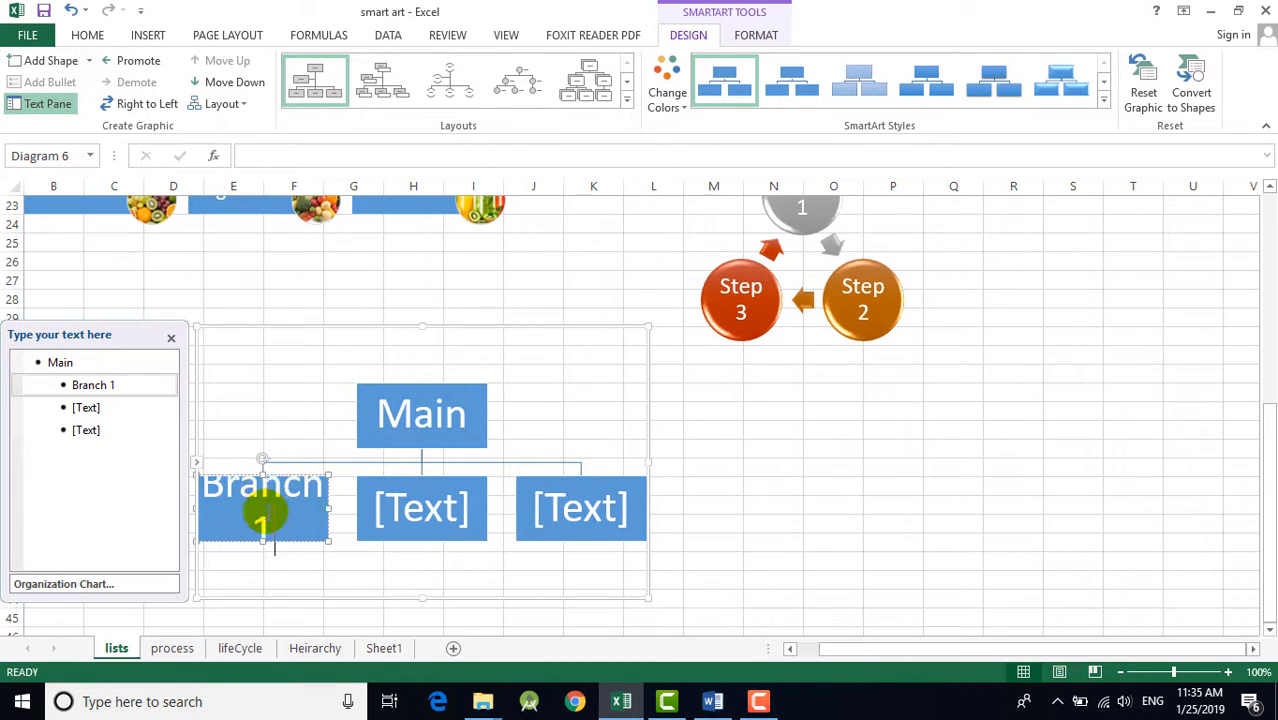
{"action": "left_click", "coordinate": [412, 508]}
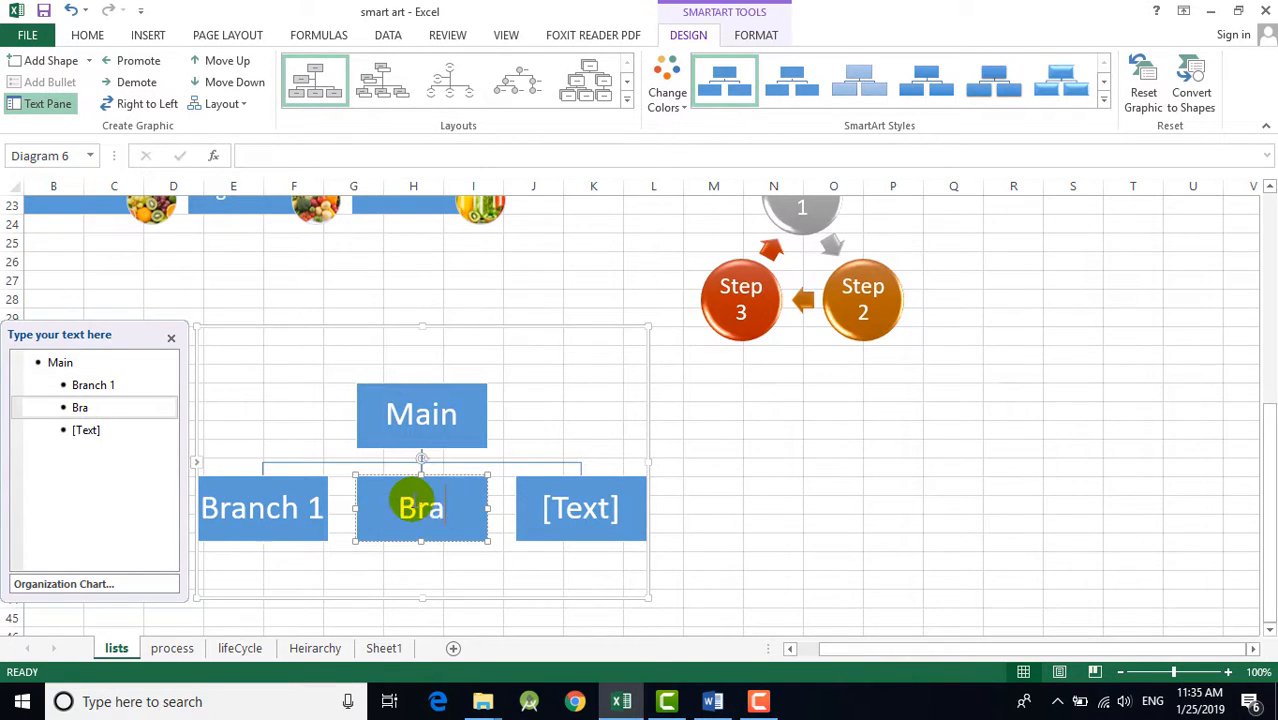
{"action": "left_click", "coordinate": [575, 510]}
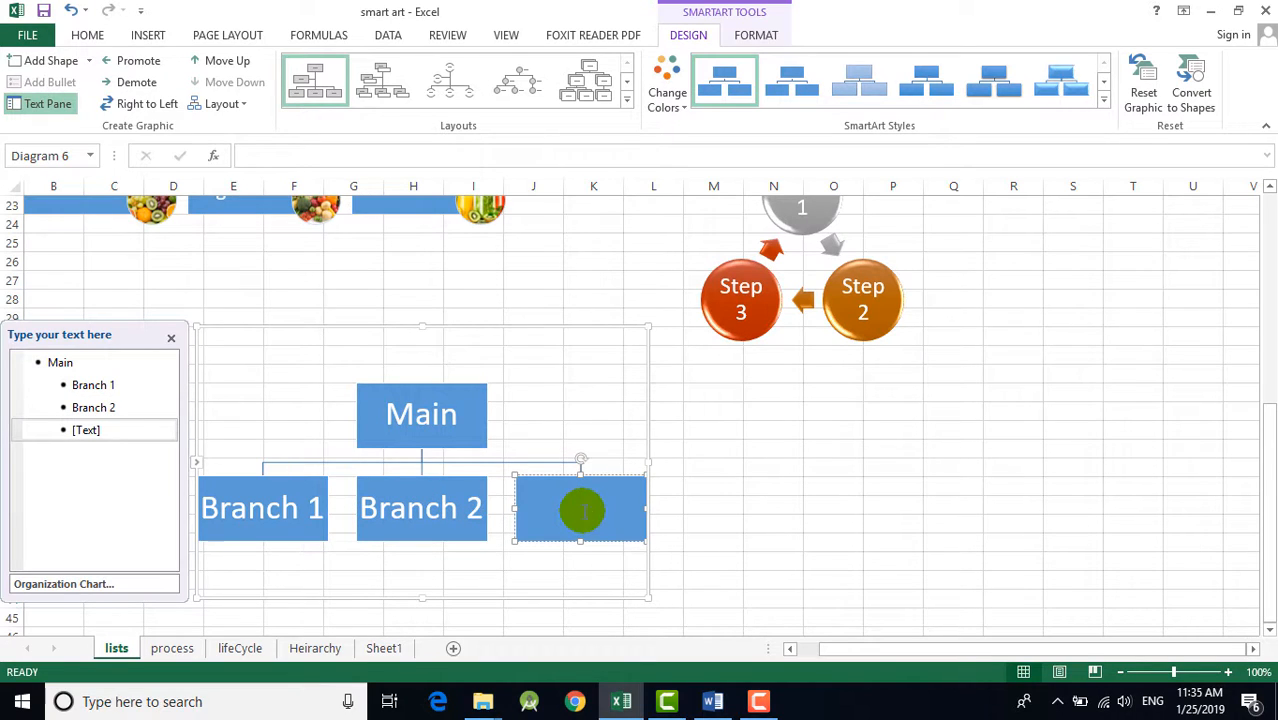
{"action": "type", "text": "Branch"}
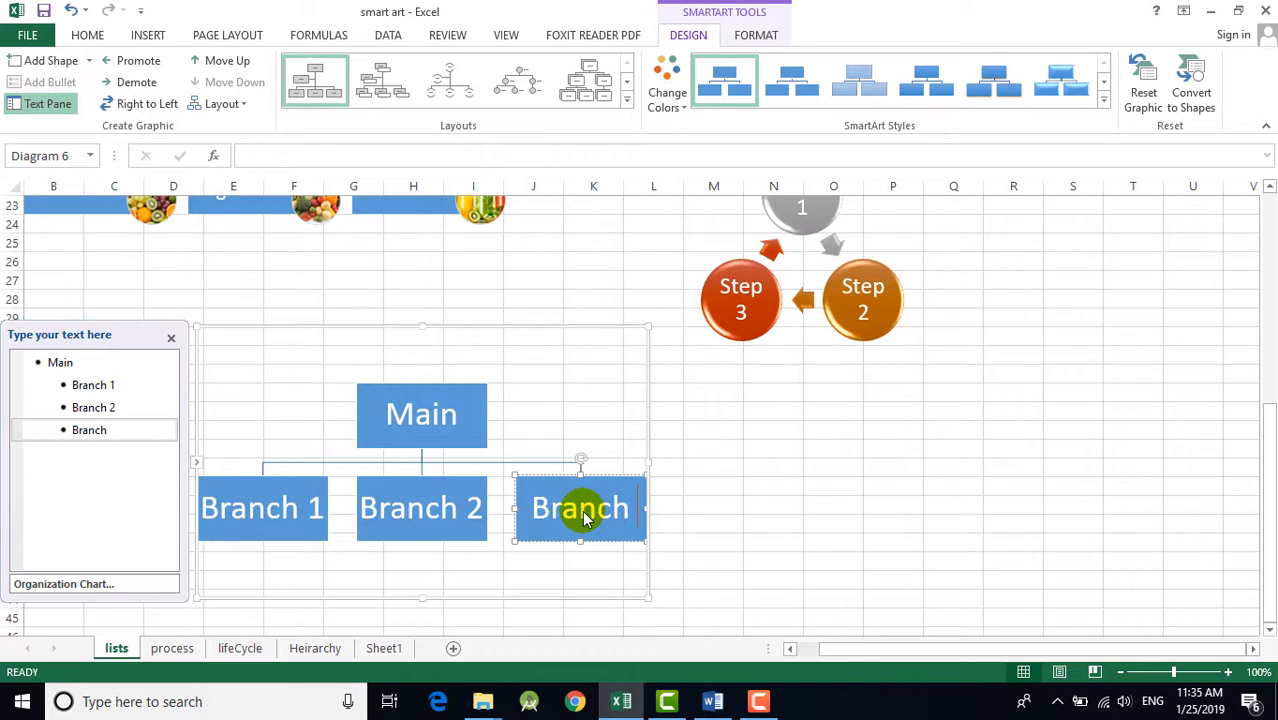
{"action": "type", "text": " 32"}
{"action": "left_click", "coordinate": [768, 492]}
Add an assistant box beneath the Branch 1 box of the organization chart.
{"action": "left_click_drag", "start_coordinate": [850, 640], "coordinate": [815, 654]}
{"action": "left_click", "coordinate": [338, 540]}
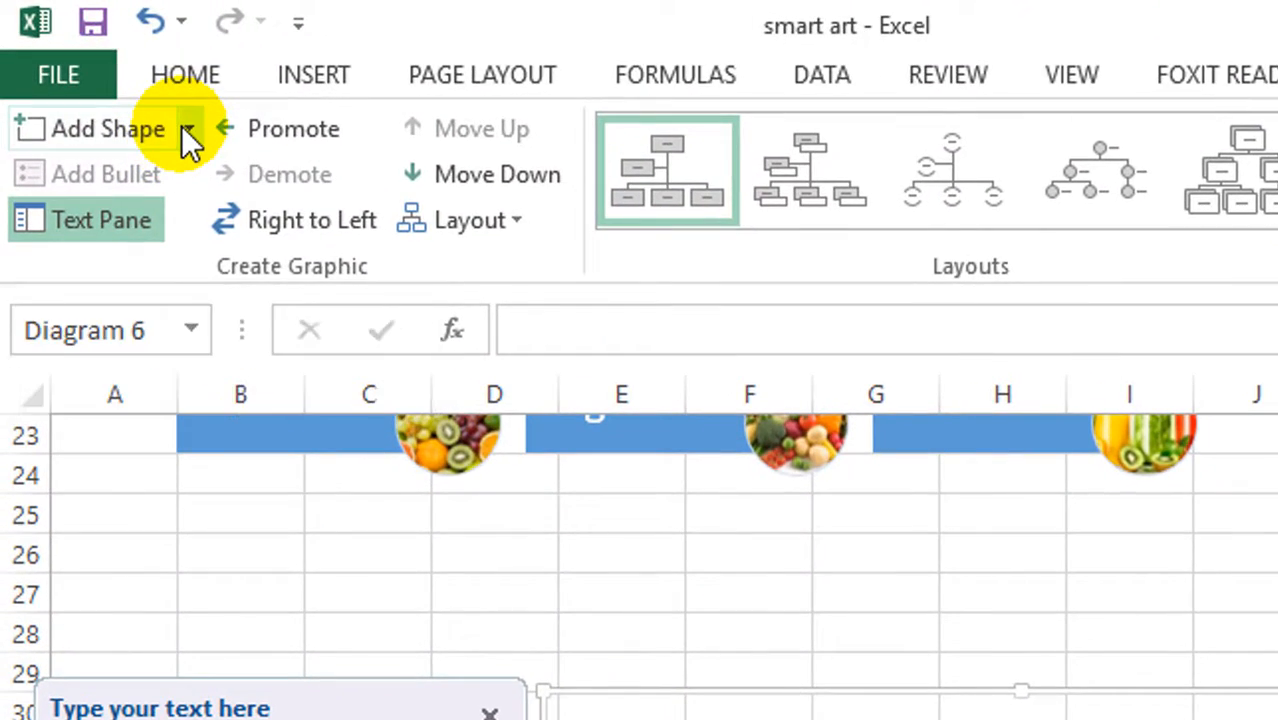
{"action": "left_click", "coordinate": [189, 130]}
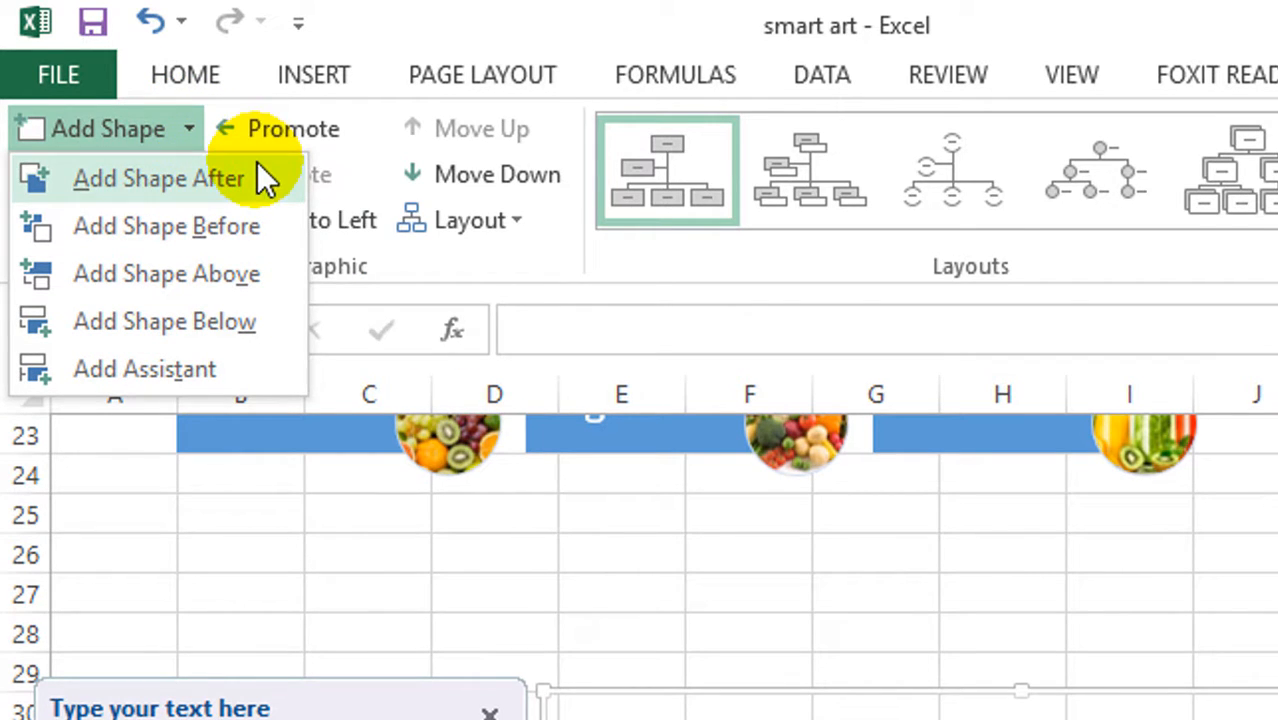
{"action": "left_click", "coordinate": [181, 375]}
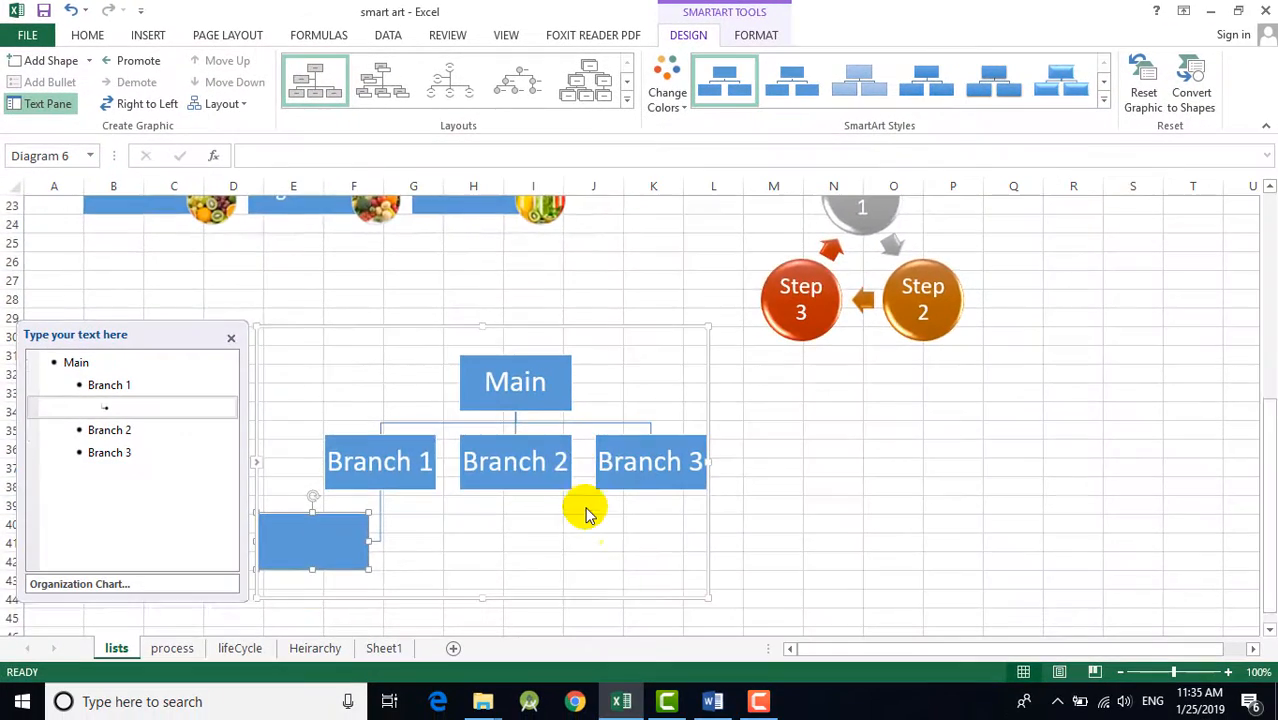
Label the new assistant box beneath Branch 1 as Sub branch 1.
{"action": "left_click", "coordinate": [330, 437]}
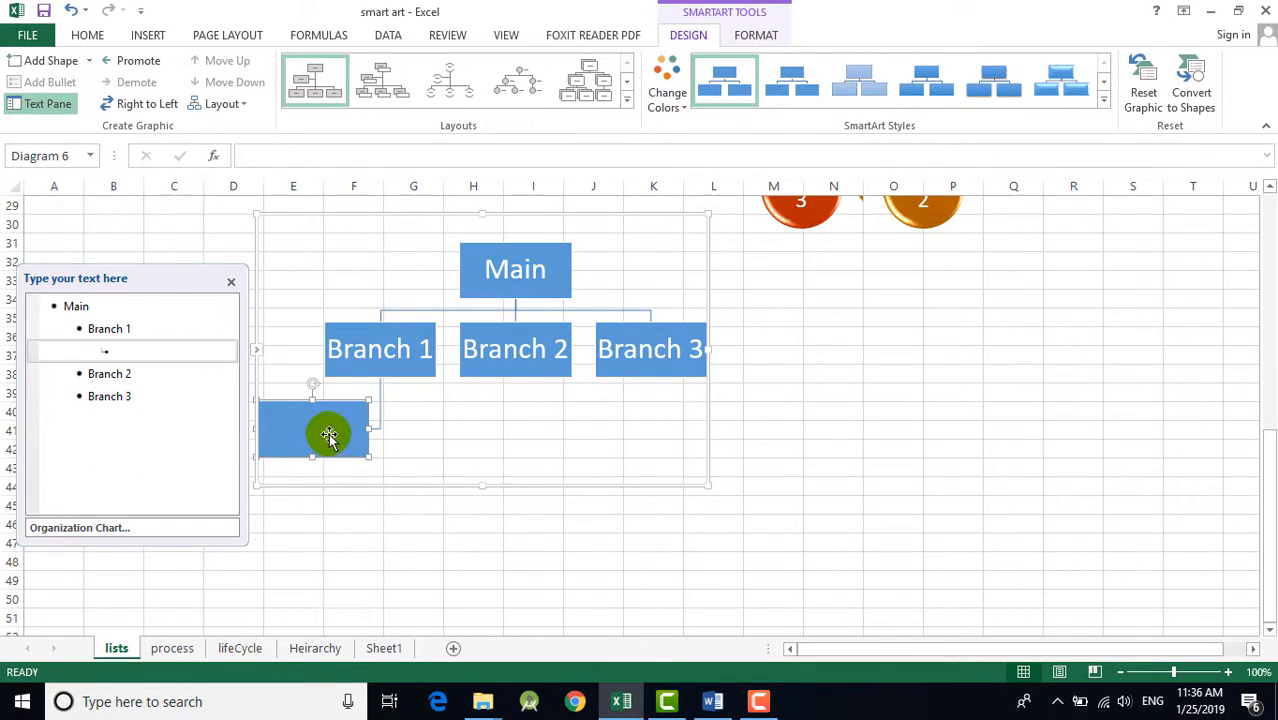
{"action": "left_click", "coordinate": [143, 351]}
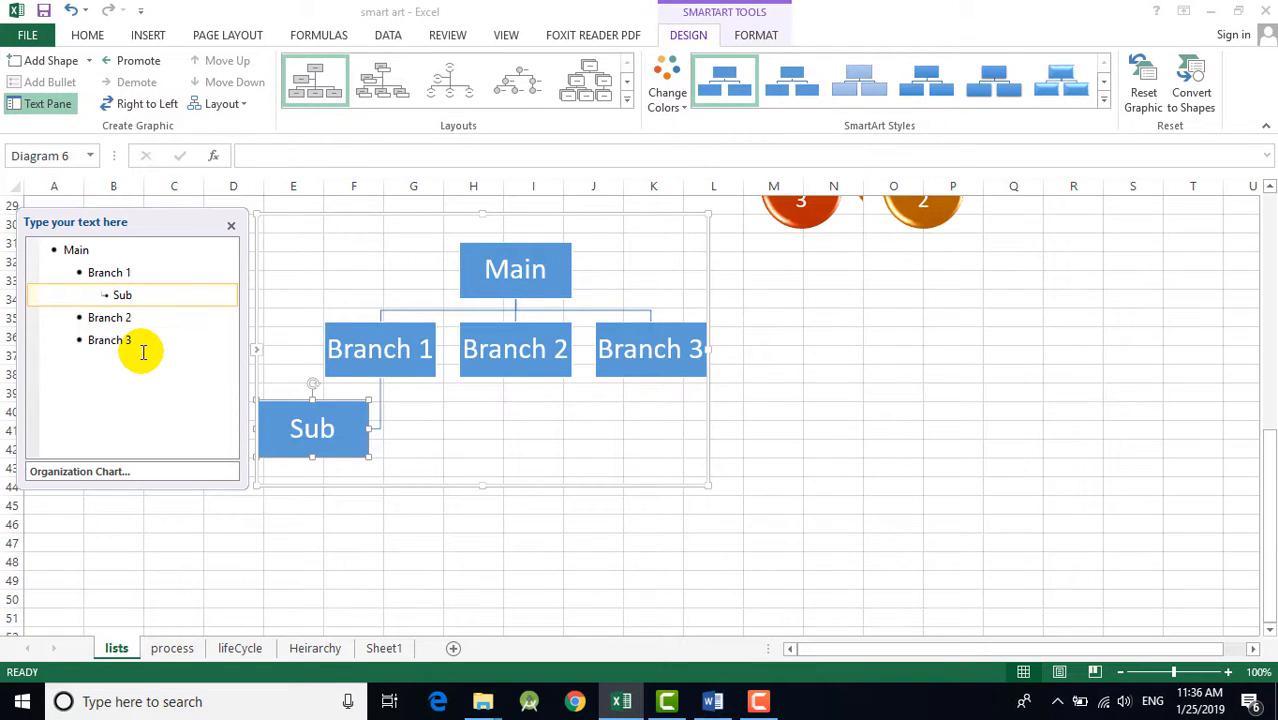
{"action": "type", "text": "Sub branch 1"}
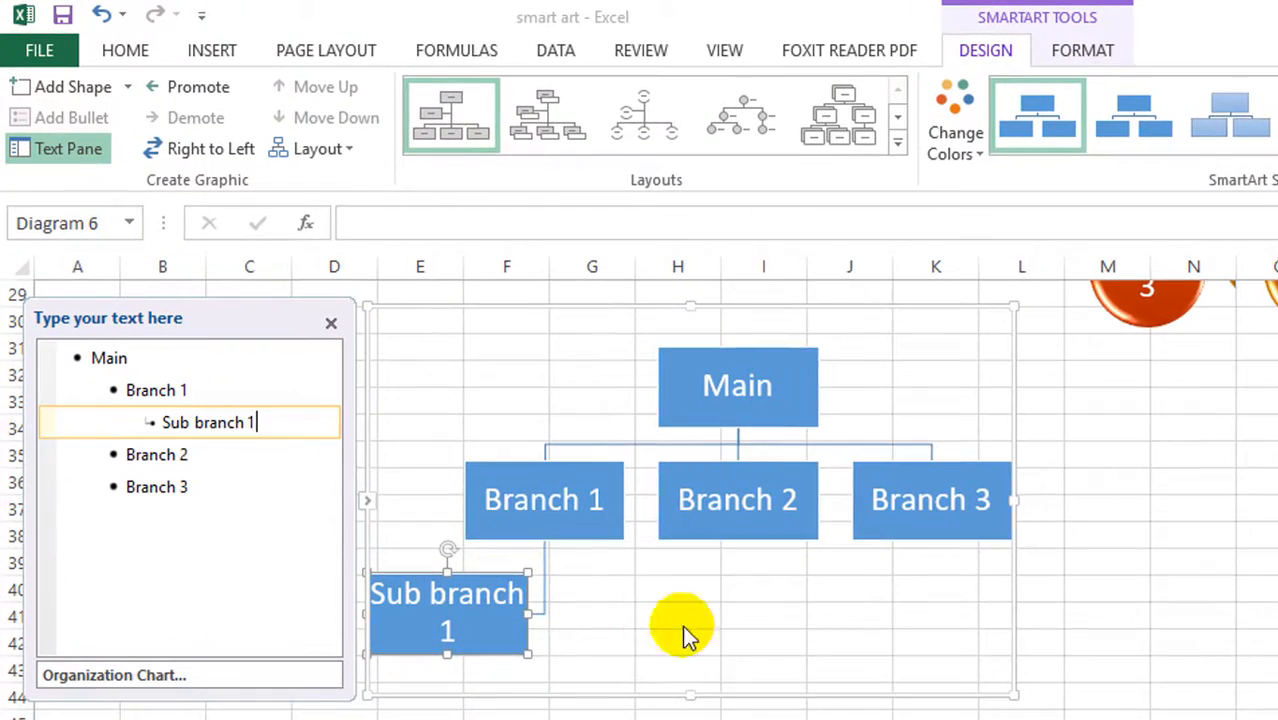
{"action": "left_click", "coordinate": [682, 625]}
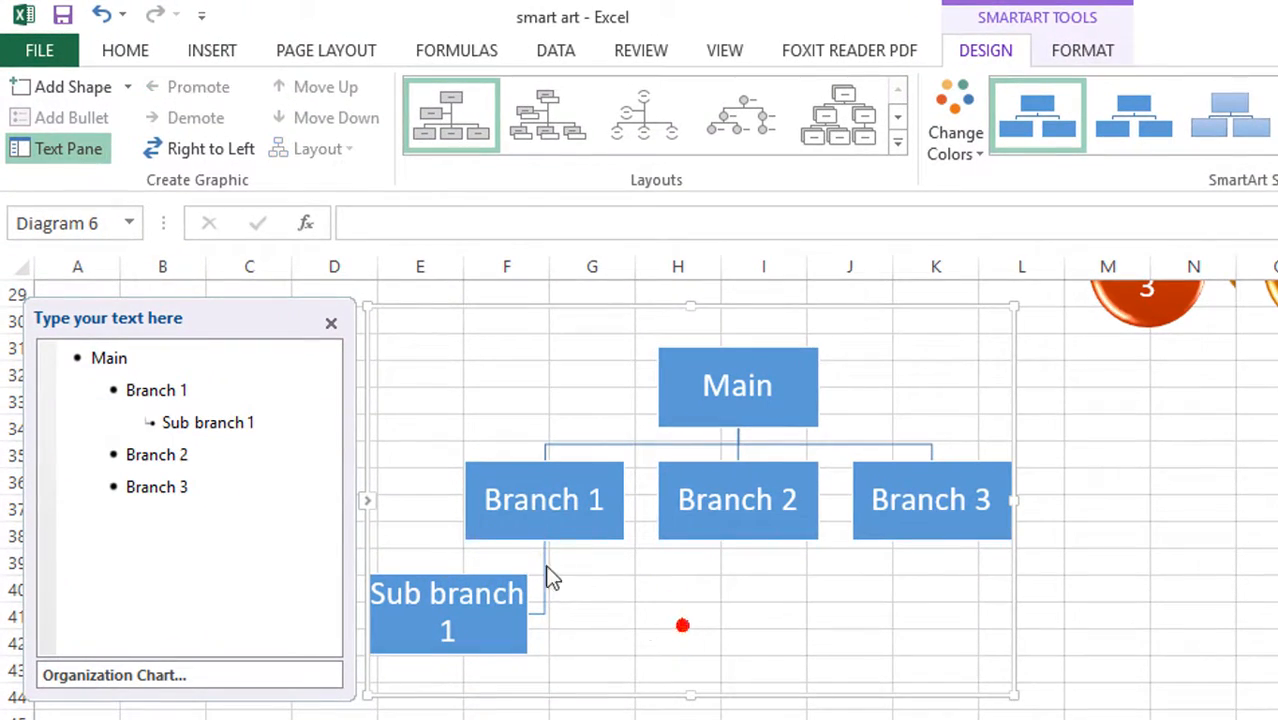
{"action": "left_click", "coordinate": [543, 521]}
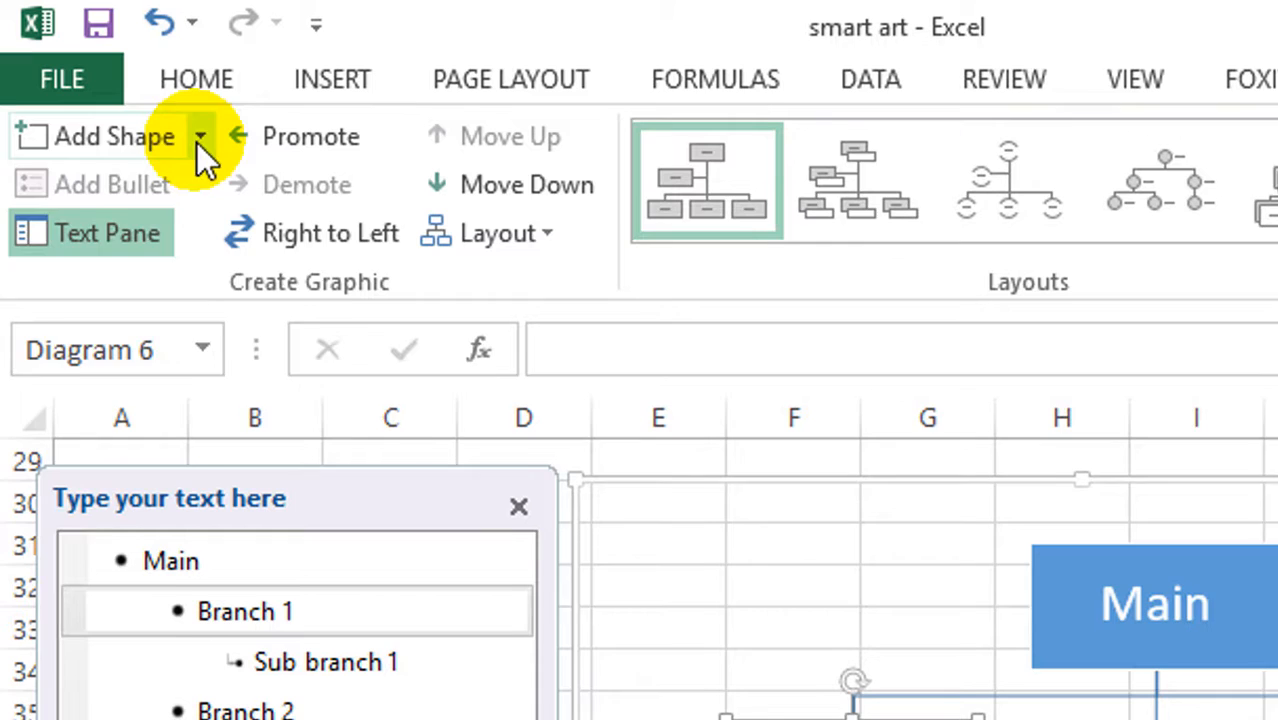
{"action": "left_click", "coordinate": [199, 140]}
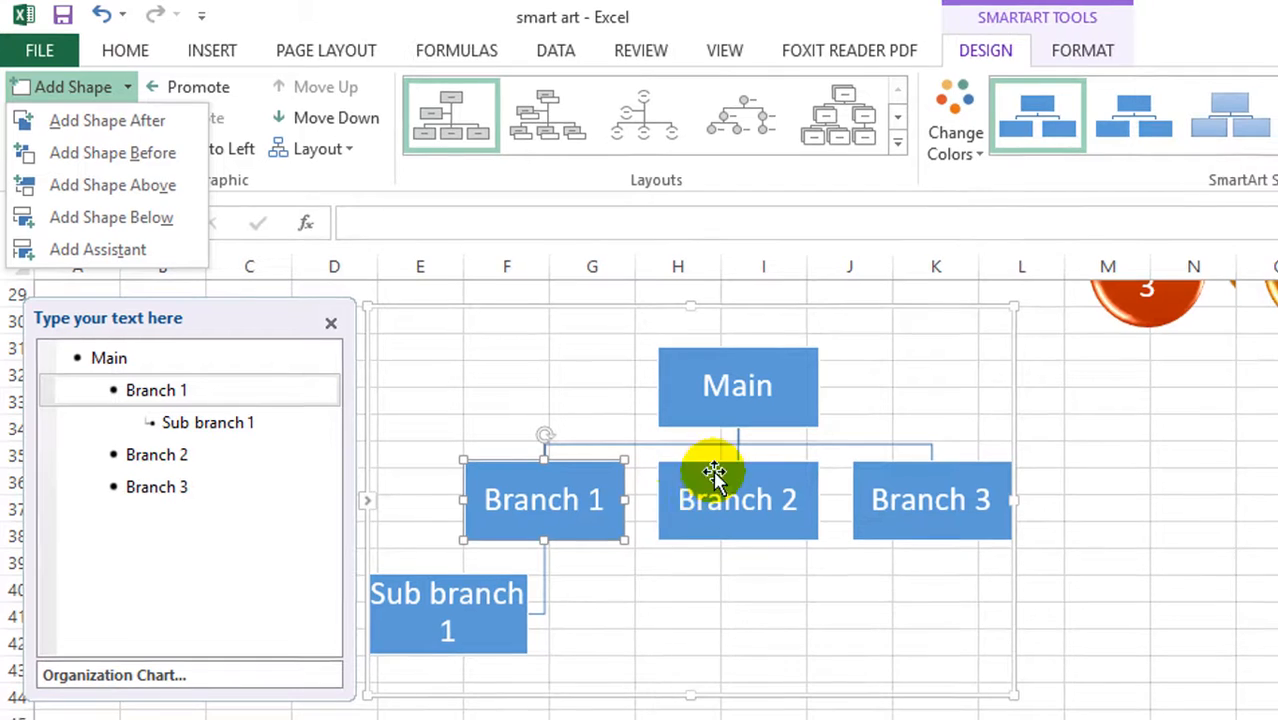
{"action": "left_click", "coordinate": [702, 628]}
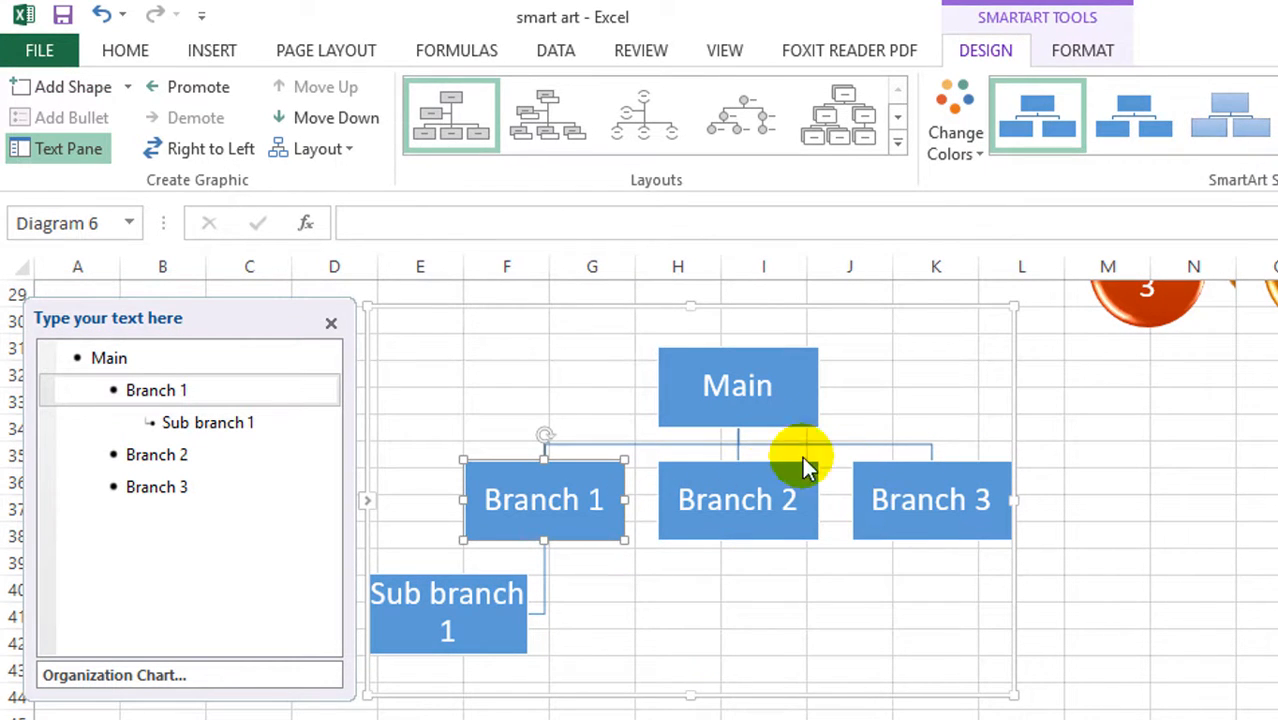
Add an assistant box beneath the Branch 2 box of the organization chart.
{"action": "left_click", "coordinate": [780, 533]}
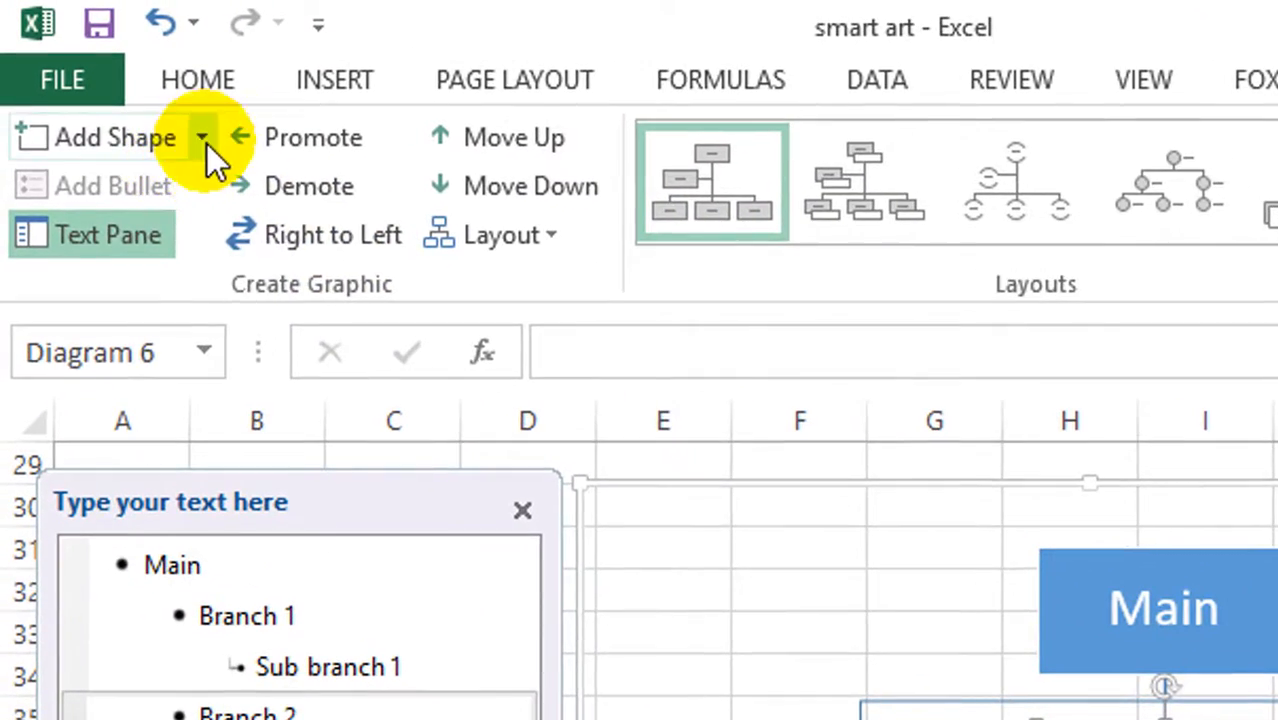
{"action": "left_click", "coordinate": [127, 87]}
{"action": "left_click", "coordinate": [194, 394]}
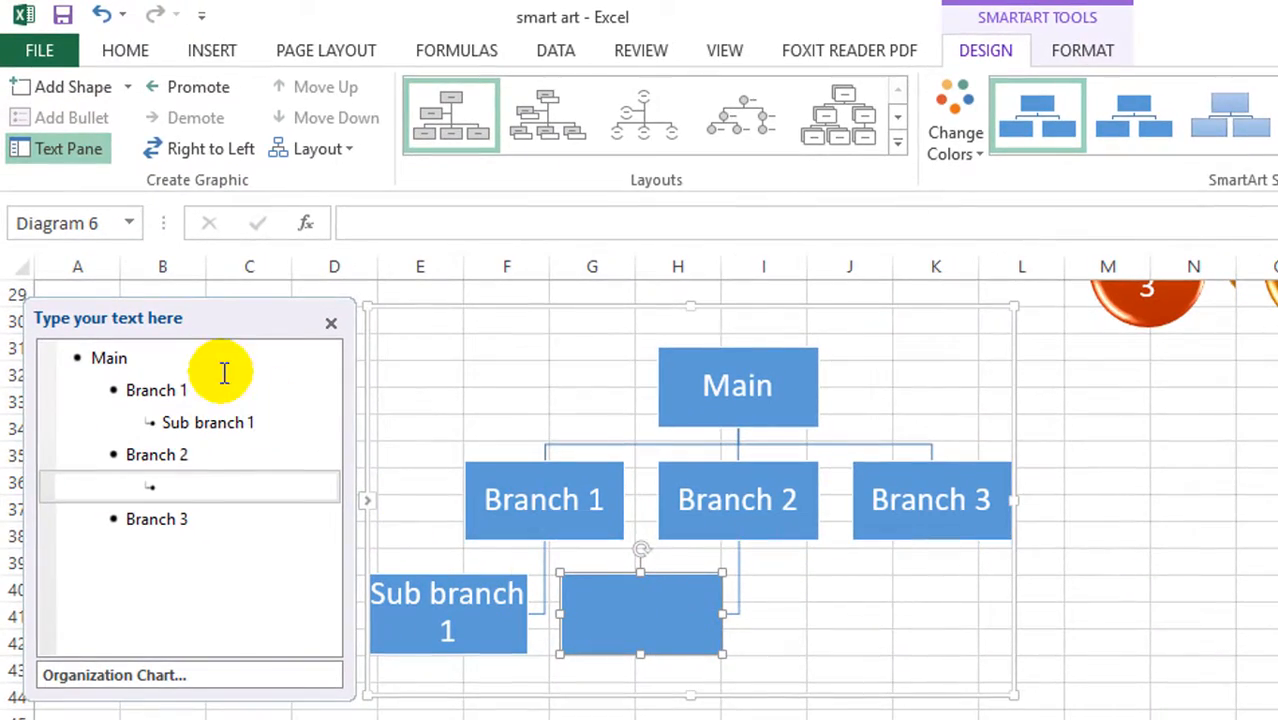
Label the new assistant box beneath Branch 2 as Sub branch 1.
{"action": "left_click", "coordinate": [172, 486]}
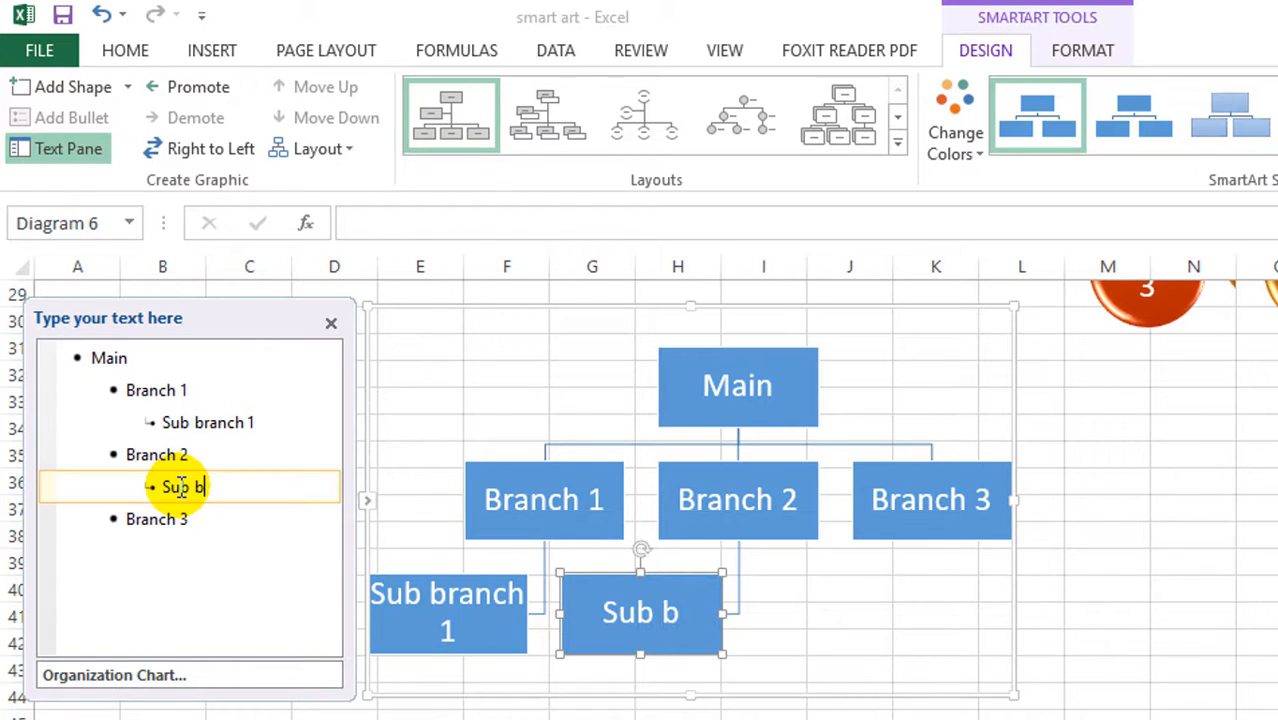
{"action": "type", "text": "Sub branch "}
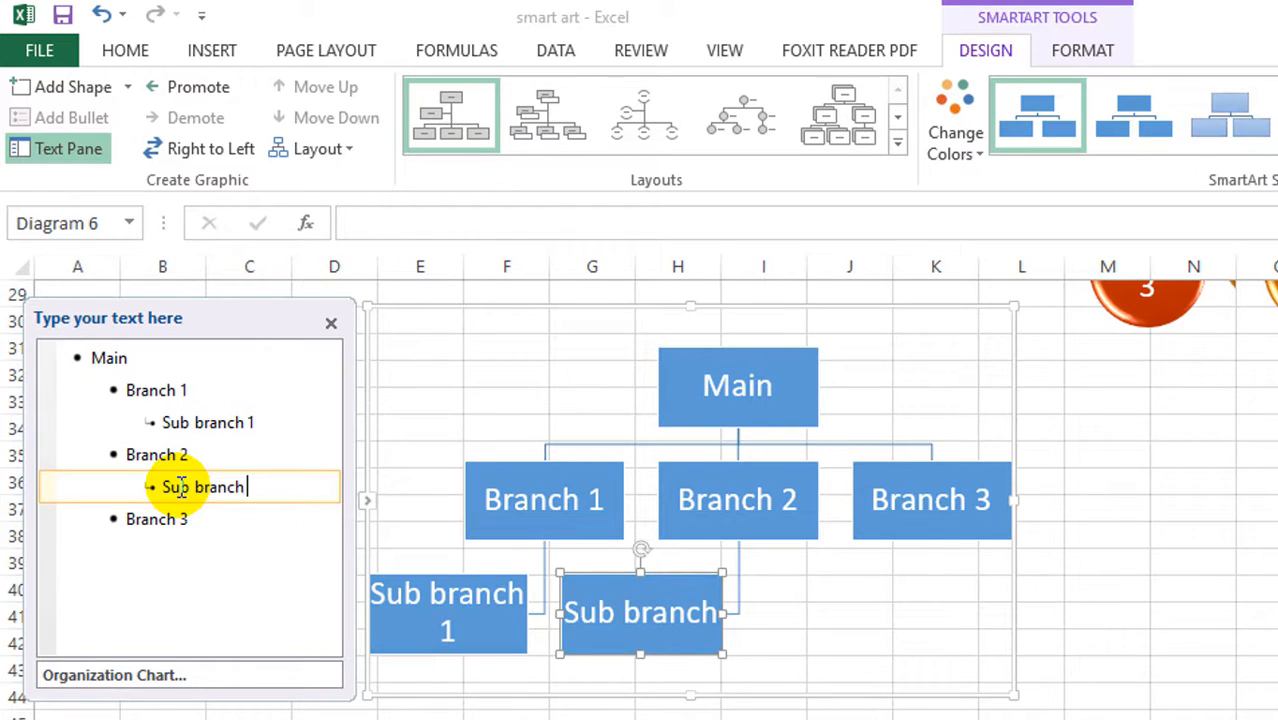
{"action": "type", "text": "2"}
{"action": "key", "text": "BackSpace"}
{"action": "type", "text": "1"}
{"action": "left_click", "coordinate": [841, 613]}
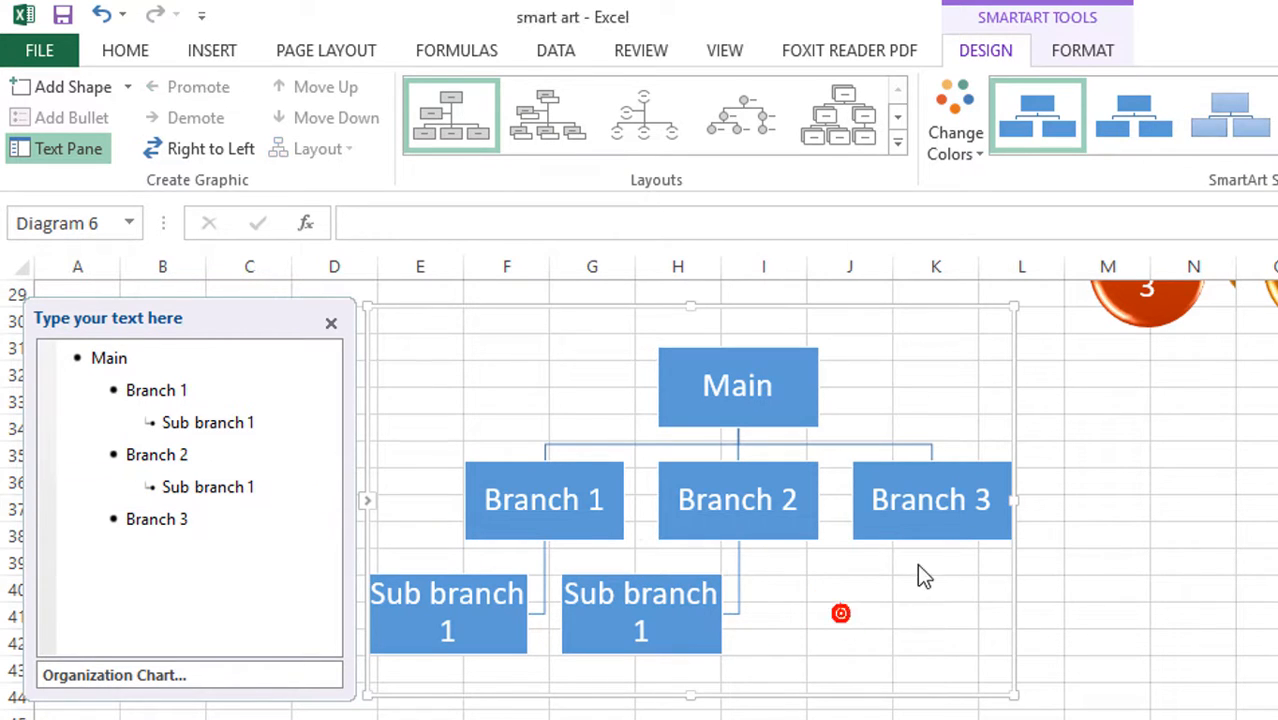
{"action": "left_click", "coordinate": [926, 538]}
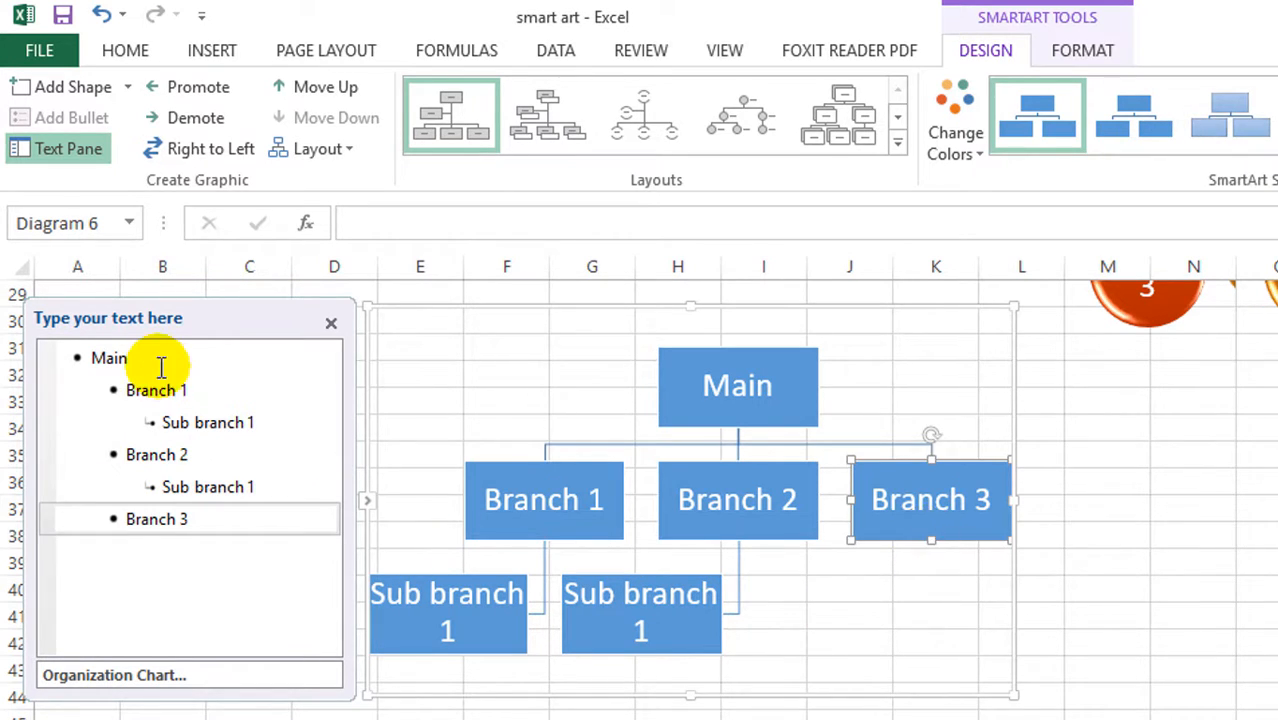
{"action": "left_click", "coordinate": [1202, 559]}
{"action": "left_click", "coordinate": [887, 540]}
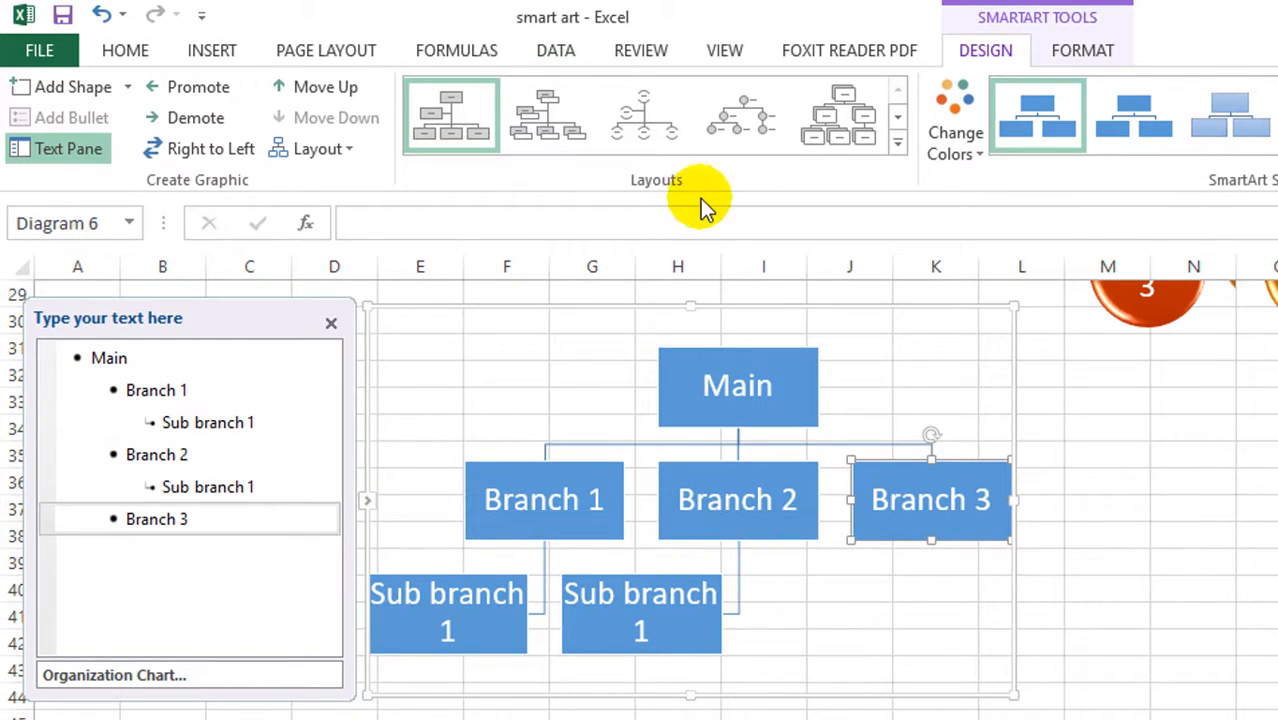
Change the organization chart's layout to Horizontal Hierarchy and apply a glossy 3-D SmartArt style with dark outlines.
{"action": "left_click", "coordinate": [727, 304]}
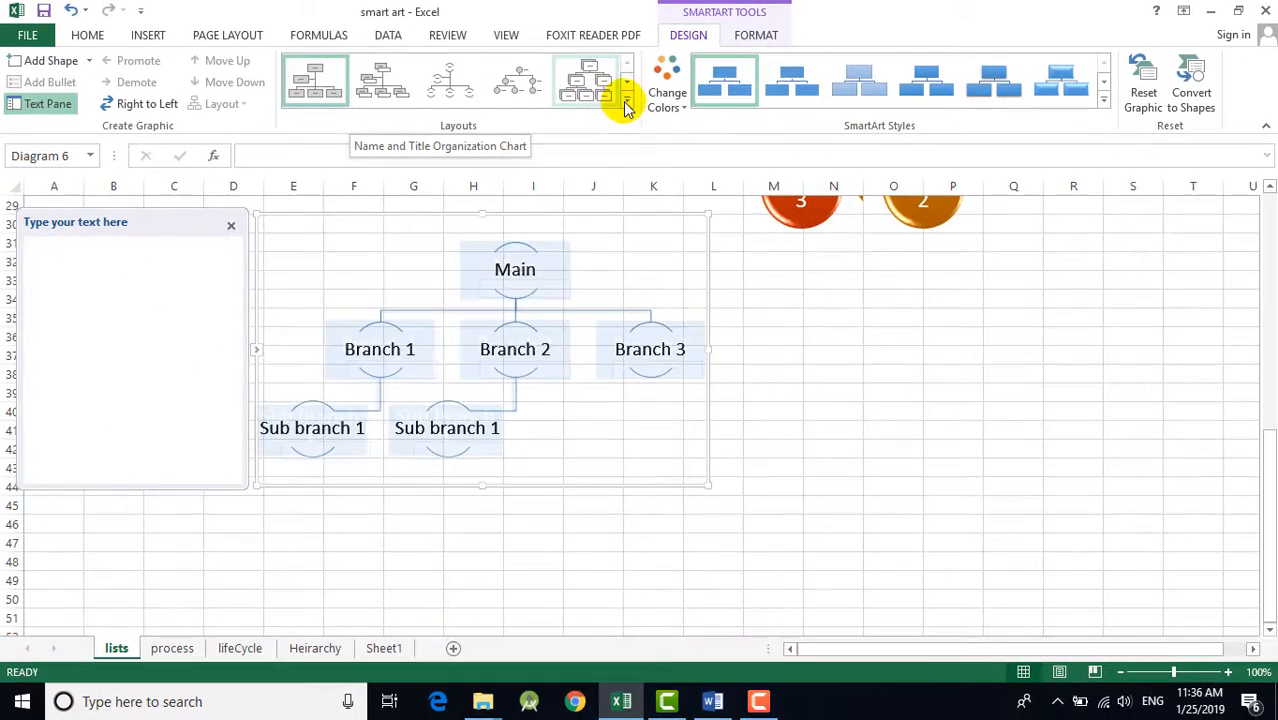
{"action": "left_click", "coordinate": [627, 88]}
{"action": "left_click", "coordinate": [585, 80]}
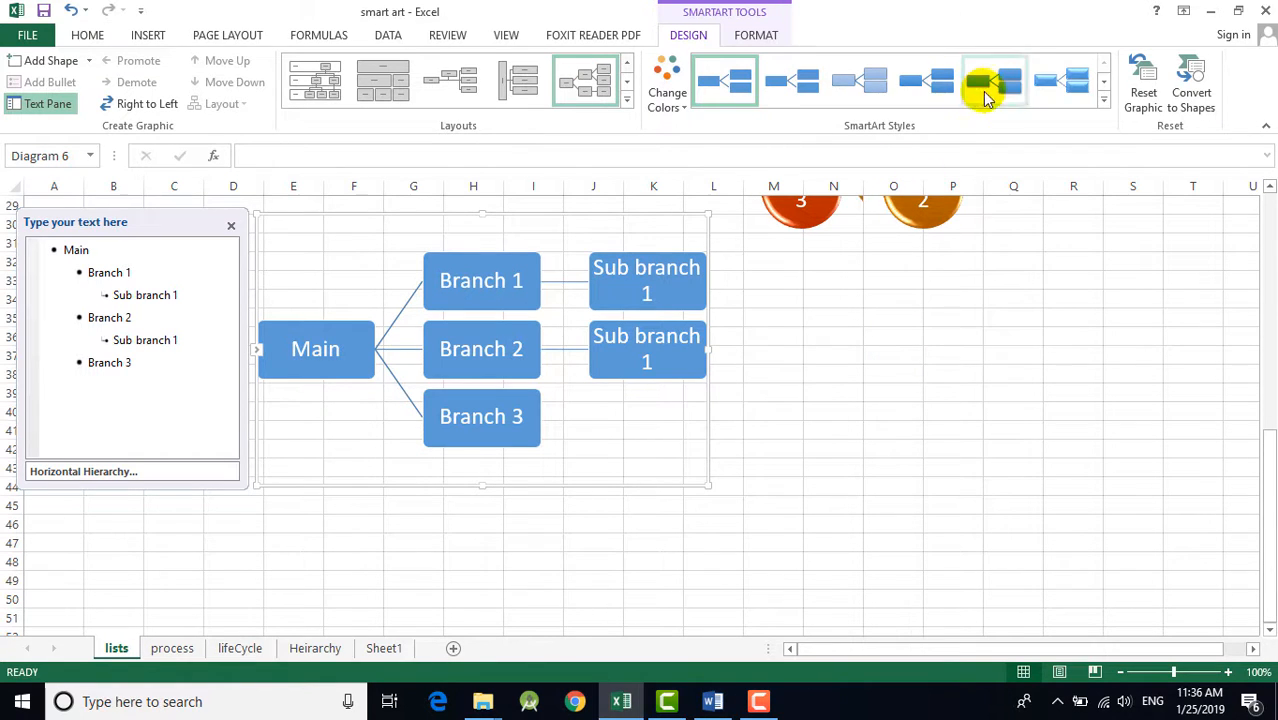
{"action": "left_click", "coordinate": [1106, 88]}
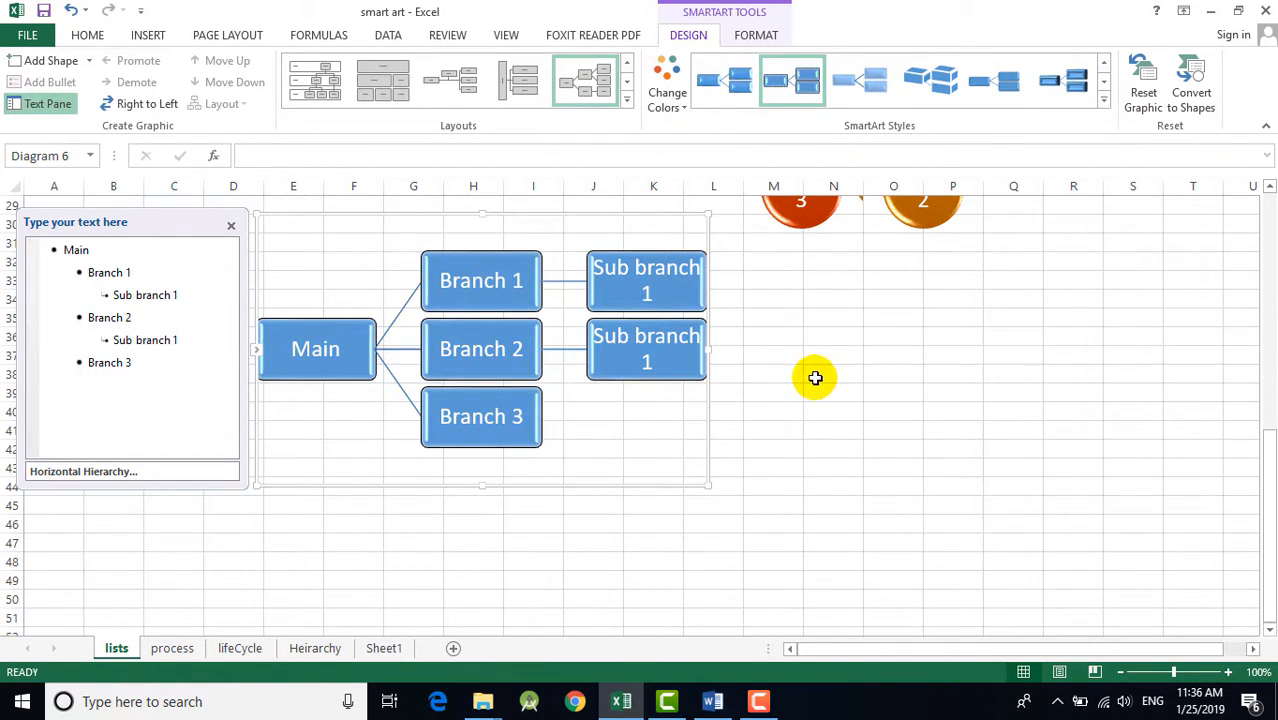
Select the whole hierarchy graphic and bring up its shape, WordArt and size formatting options.
{"action": "scroll", "coordinate": [933, 354], "scroll_direction": "up", "scroll_amount": 3}
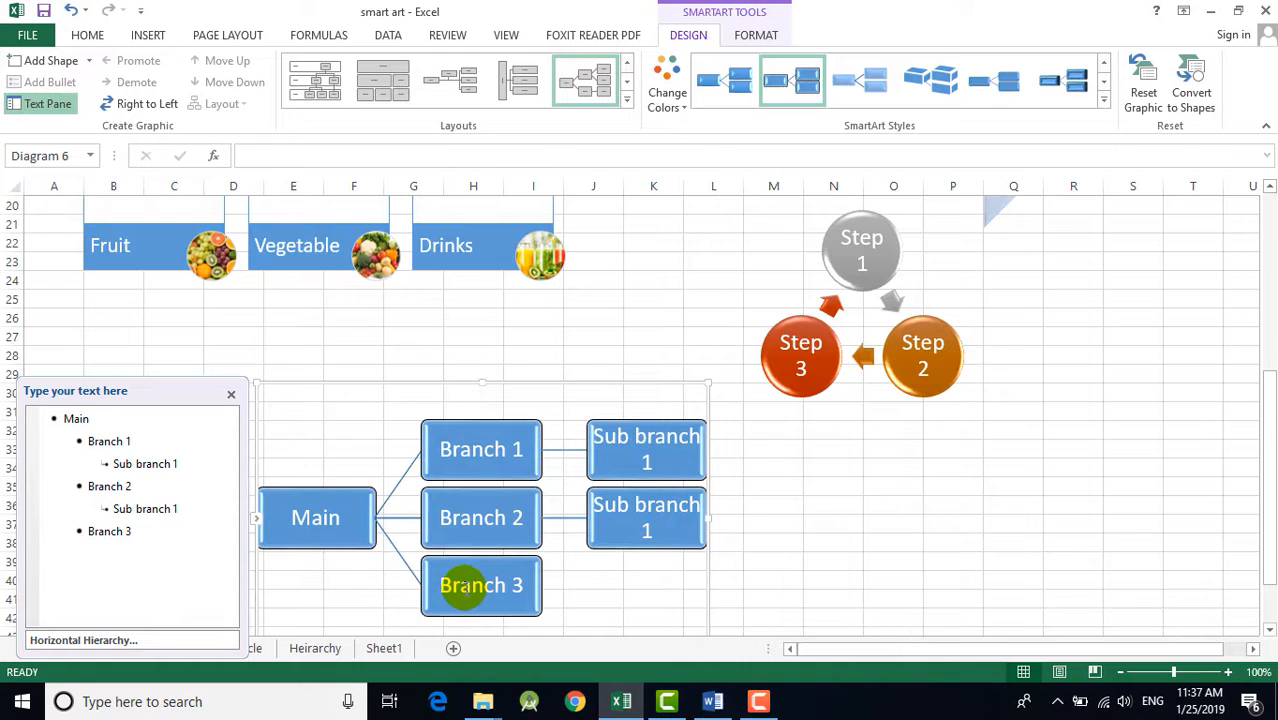
{"action": "left_click", "coordinate": [370, 379]}
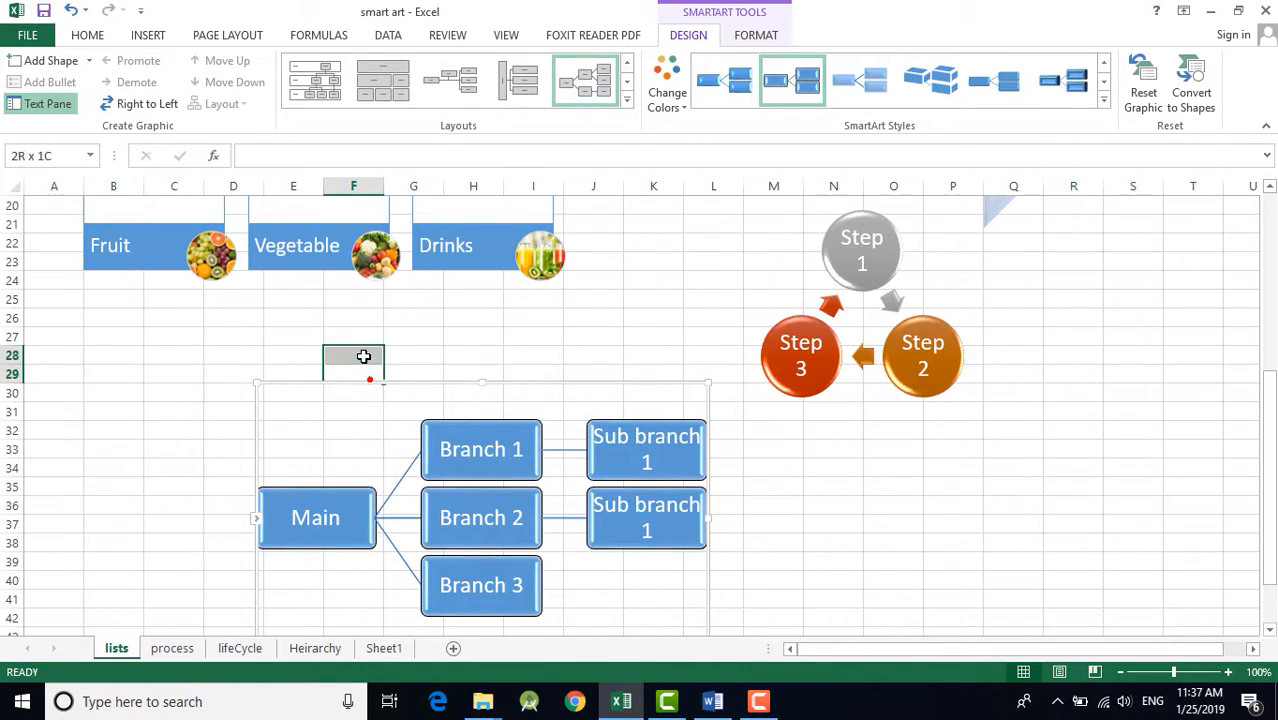
{"action": "left_click", "coordinate": [530, 496]}
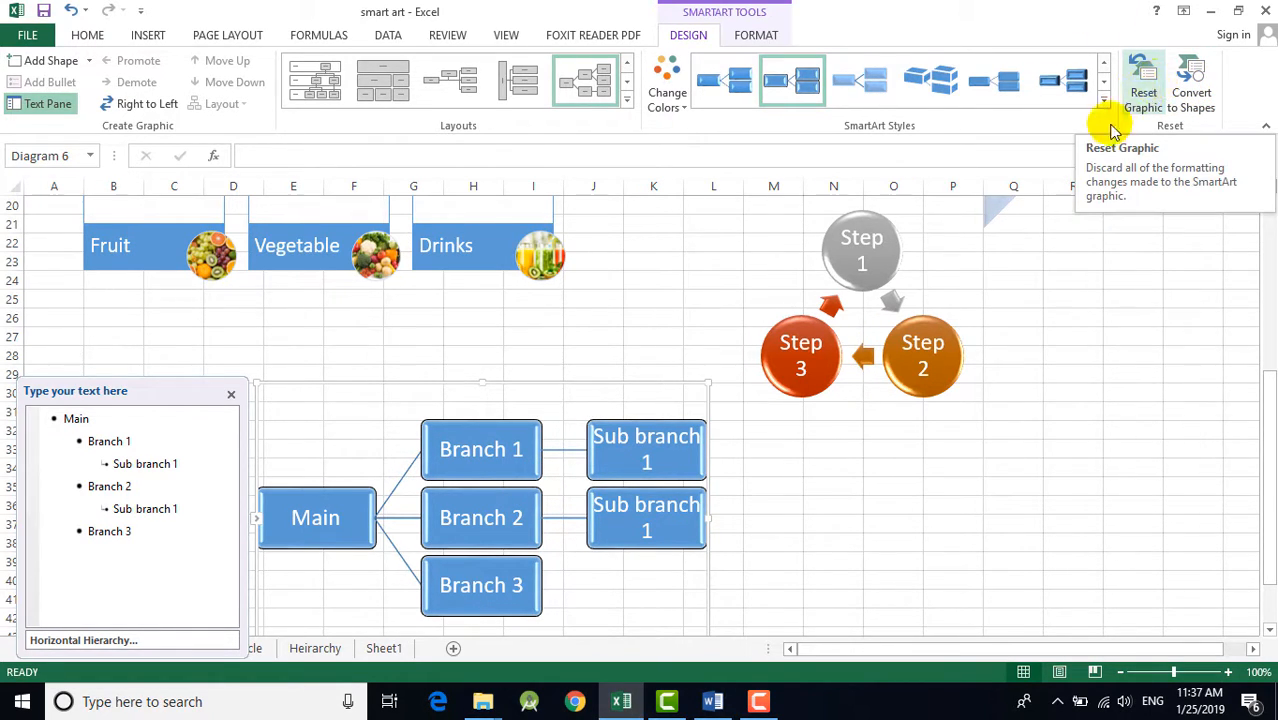
{"action": "left_click", "coordinate": [757, 38]}
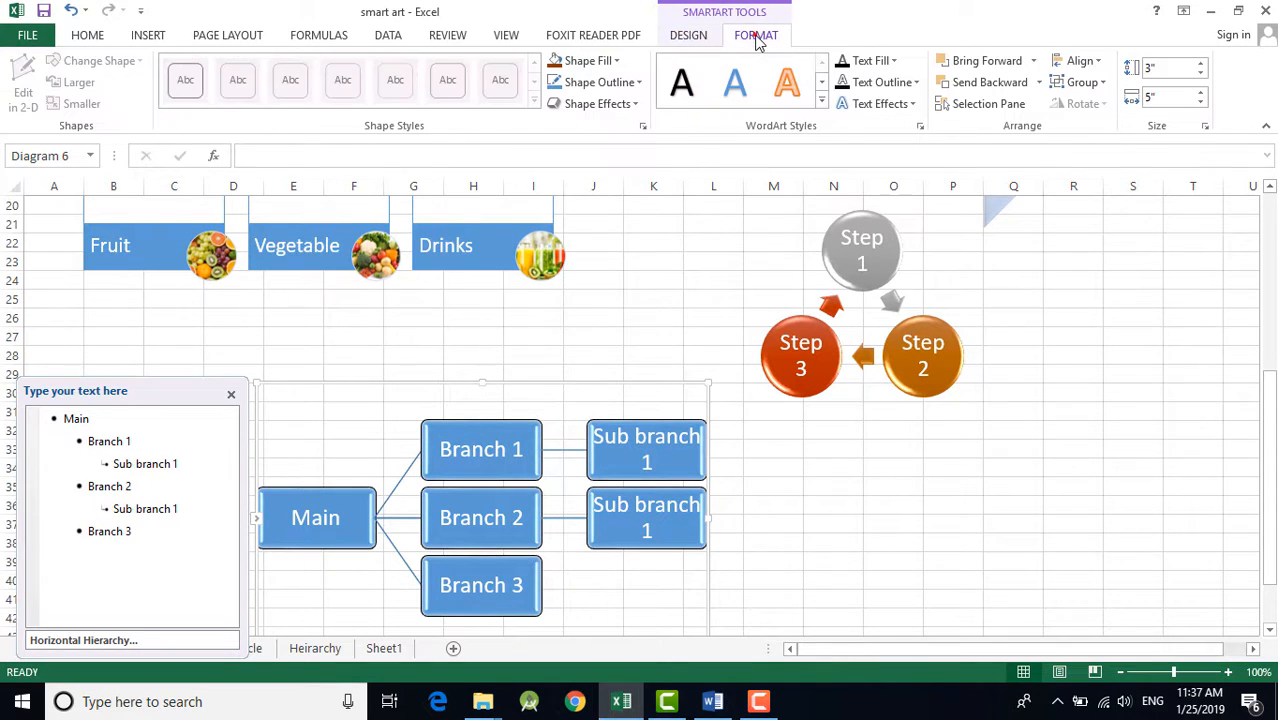